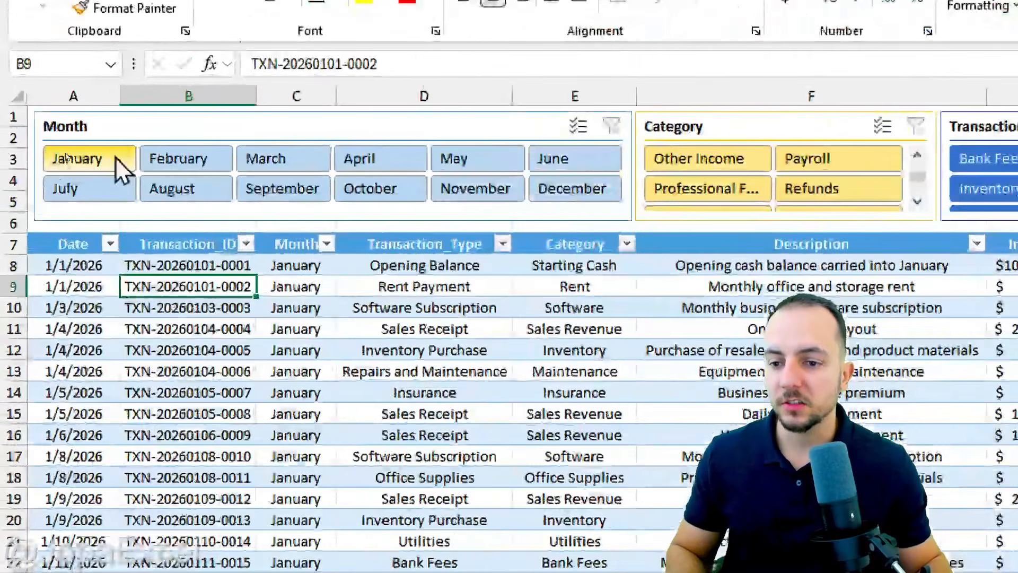
# Filter the transactions by one month after another from February to December with the Month slicer, and clear the Transaction_Type filter.
pyautogui.click(180, 168)
pyautogui.click(240, 169)
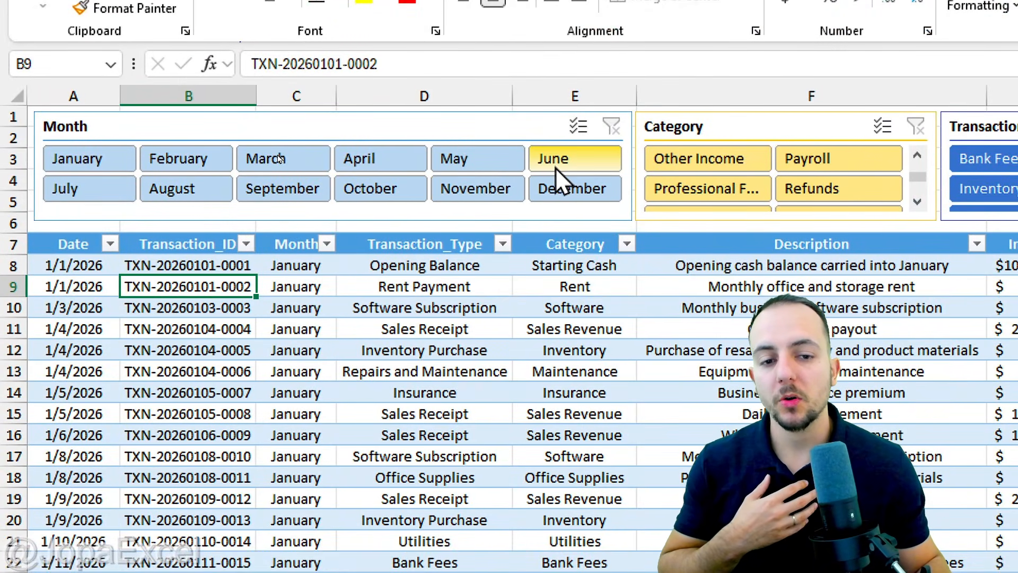
pyautogui.click(493, 166)
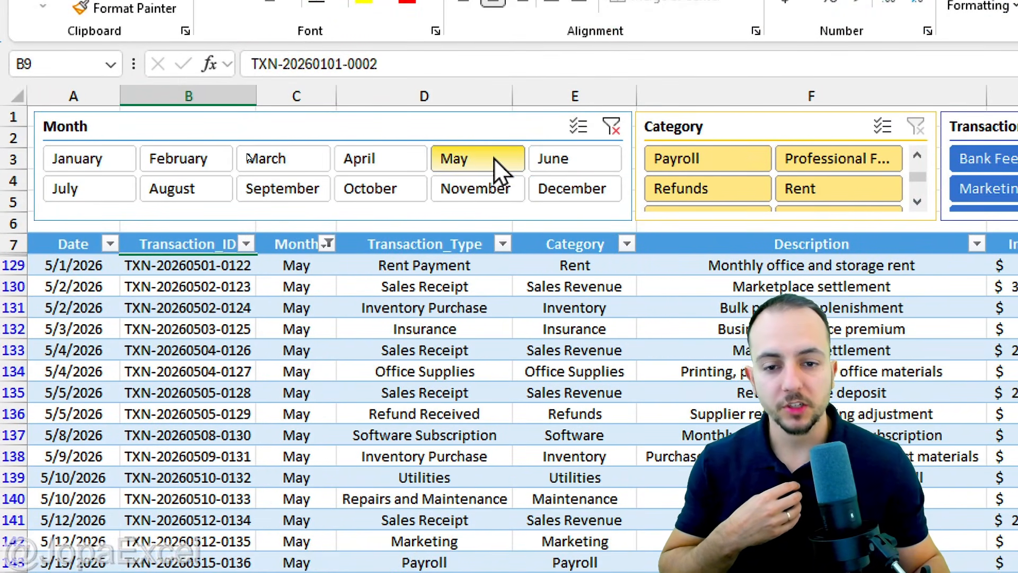
pyautogui.click(467, 189)
pyautogui.click(373, 191)
pyautogui.click(281, 189)
pyautogui.click(226, 191)
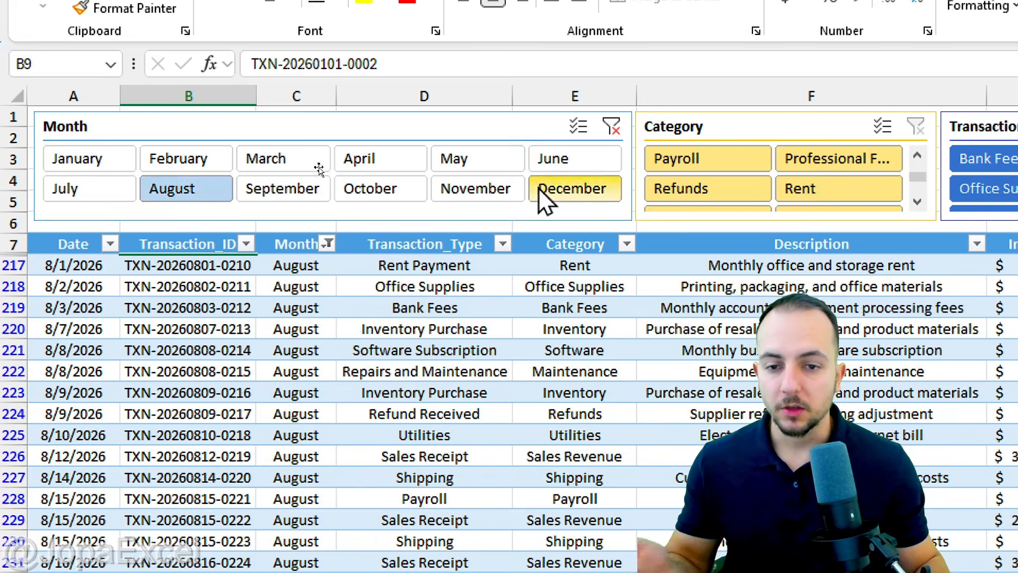
pyautogui.click(563, 190)
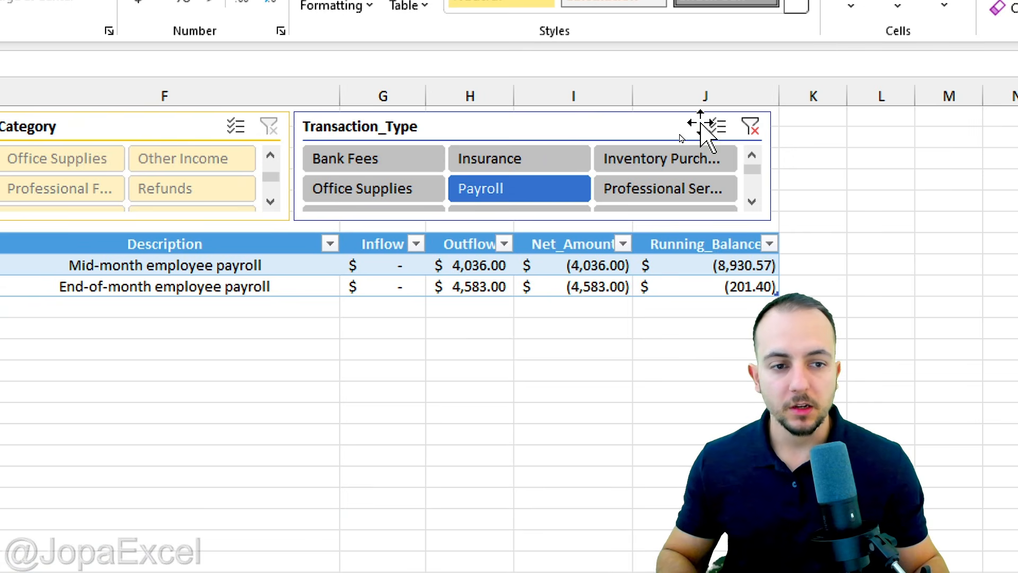
pyautogui.click(750, 126)
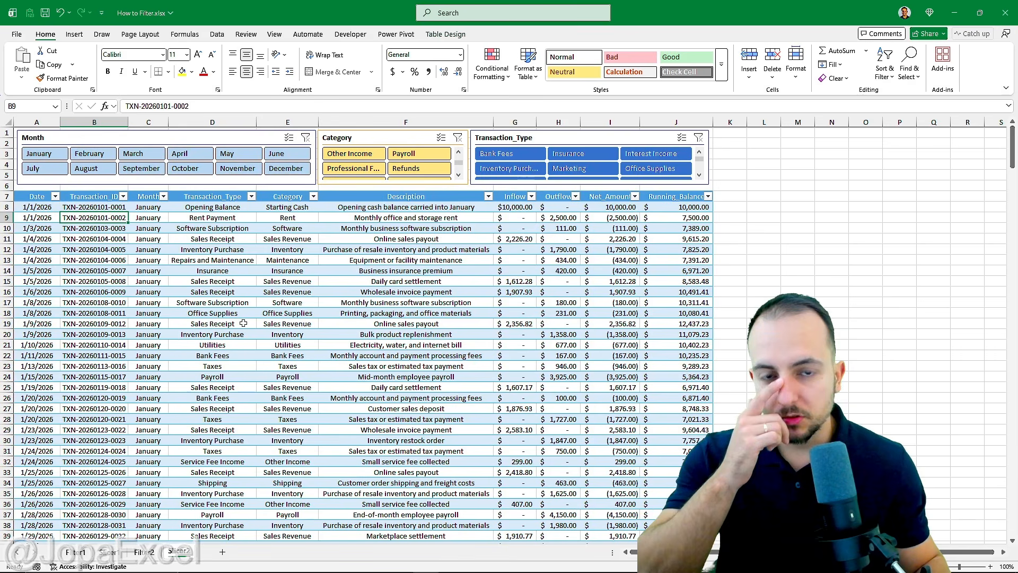
# Switch to the Filter1 sheet and examine its Date, Transaction_Type, Category and Net_Amount columns.
pyautogui.click(83, 552)
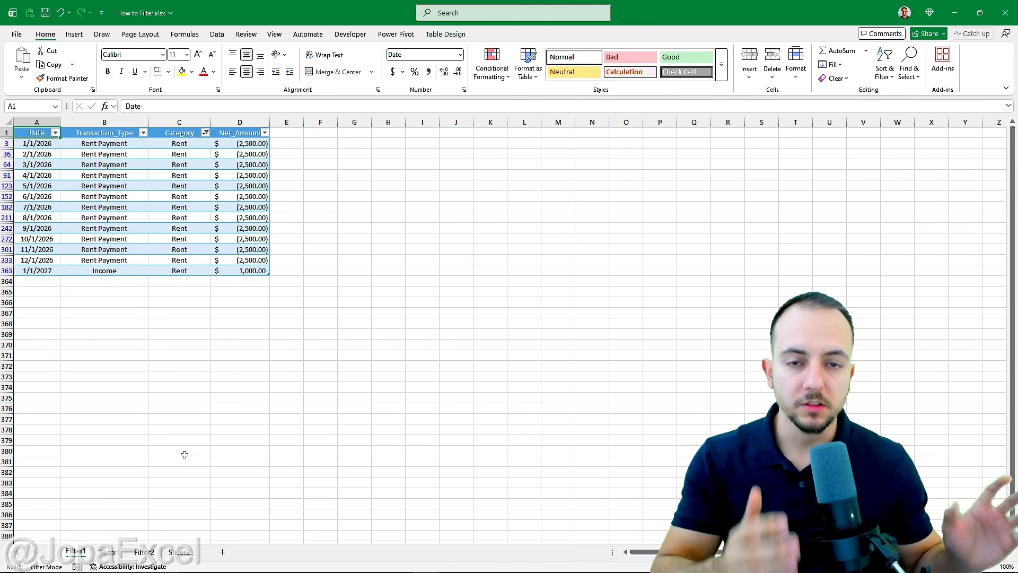
pyautogui.hotkey('ctrl', 'pagedown')
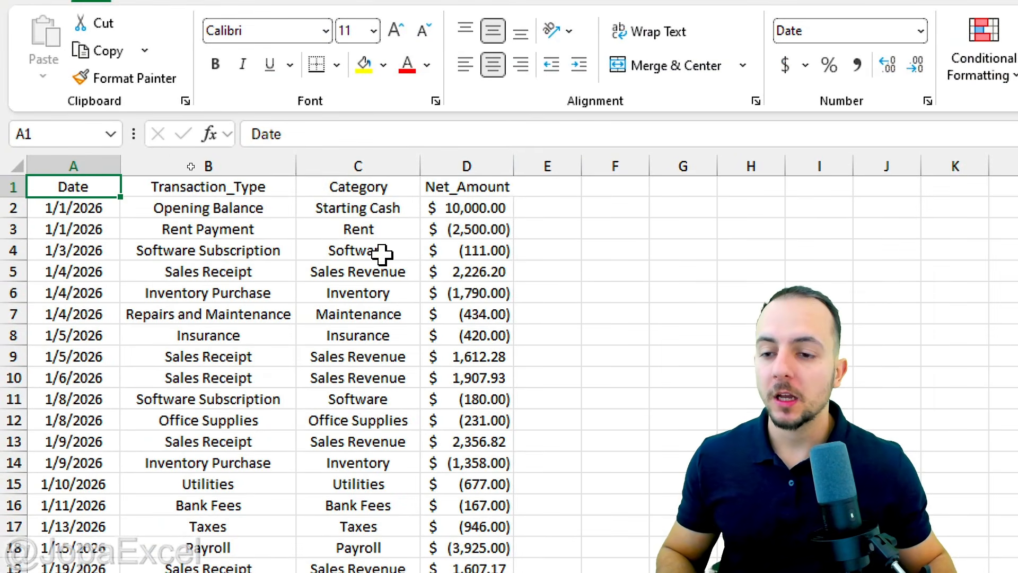
pyautogui.click(107, 166)
pyautogui.click(159, 159)
pyautogui.click(371, 159)
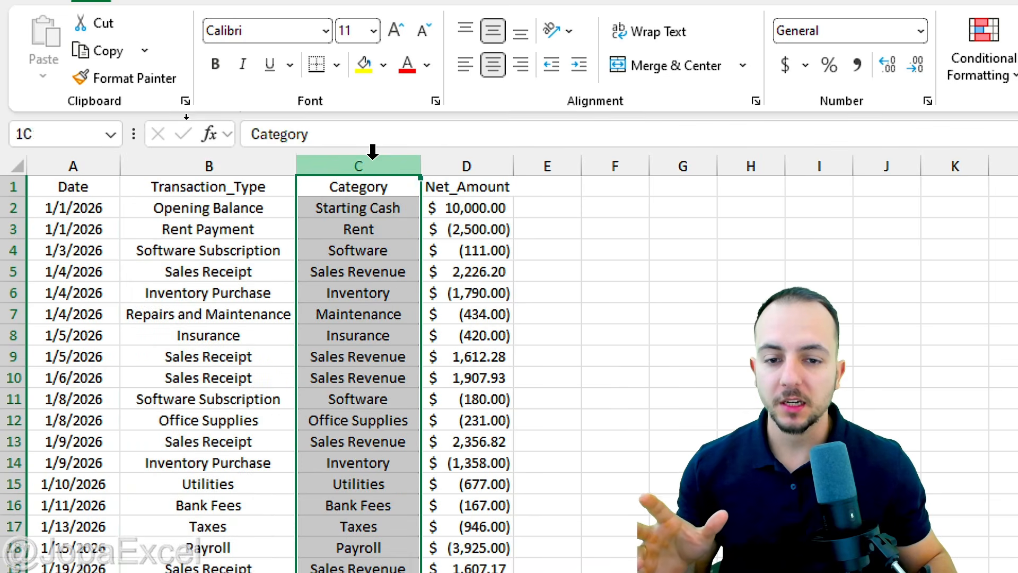
pyautogui.click(455, 159)
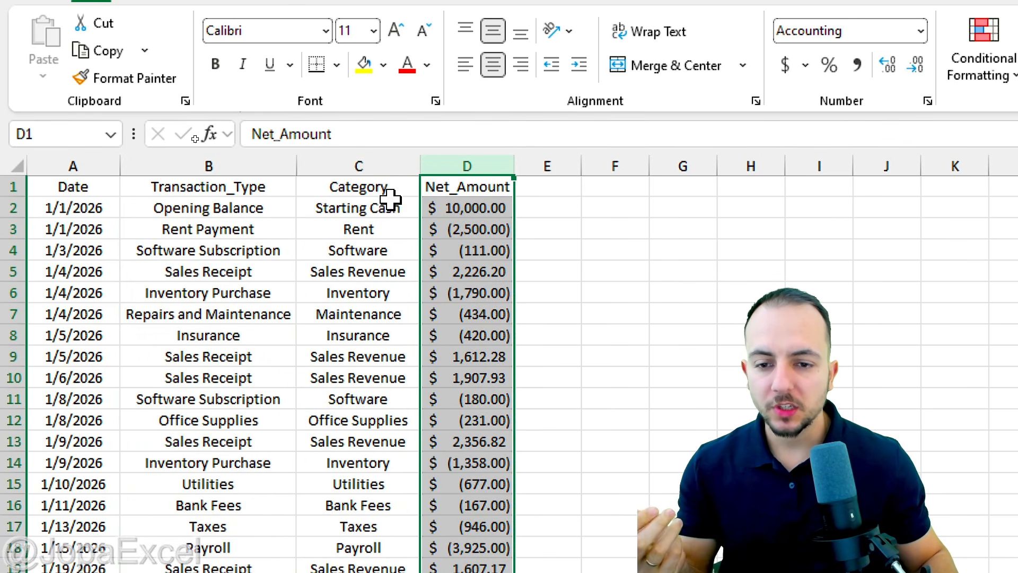
pyautogui.click(376, 161)
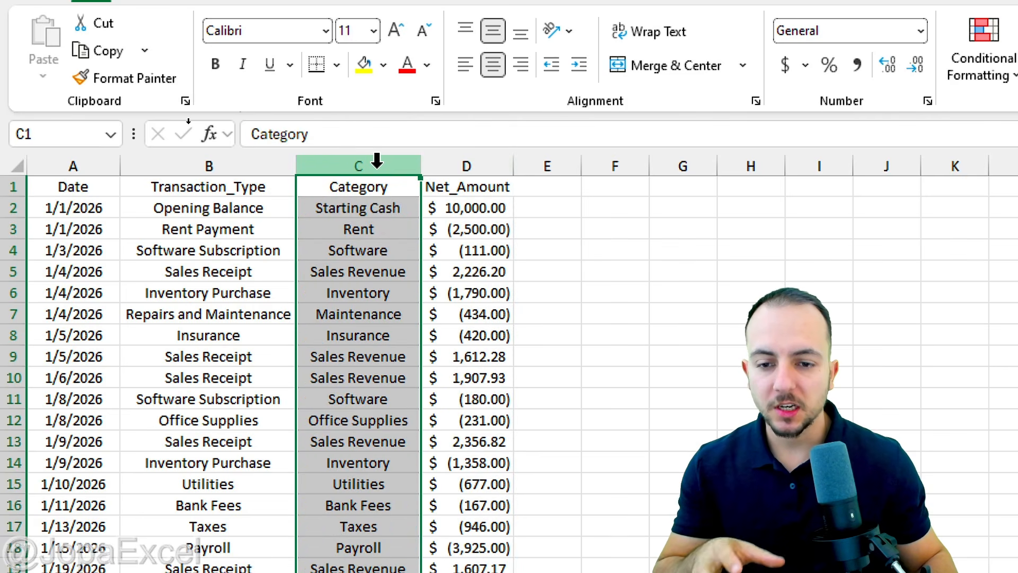
pyautogui.click(391, 225)
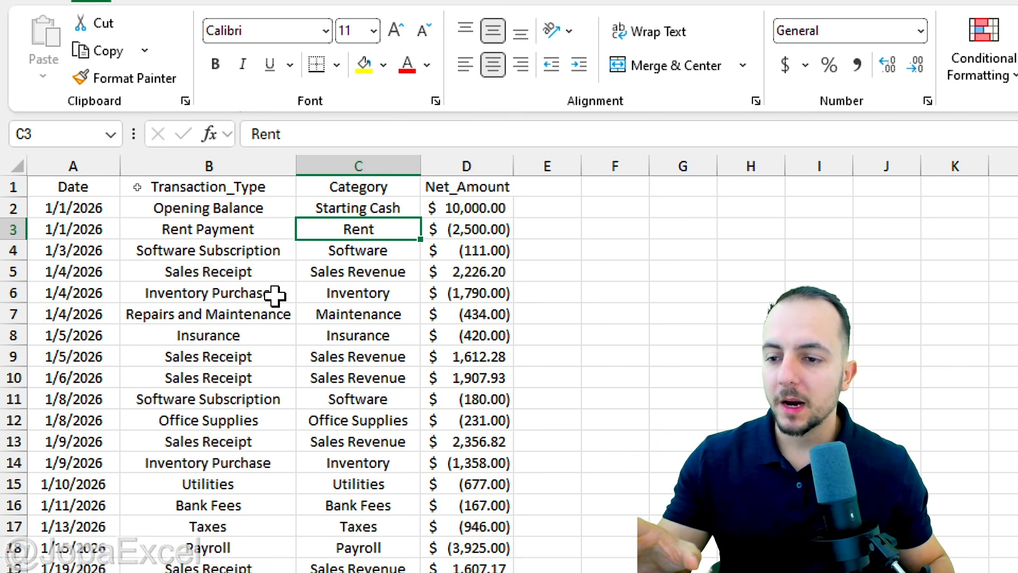
# Check the data's extent from the header row to the last record in row 362, and highlight the blank rows 363 to 381 below it.
pyautogui.click(16, 185)
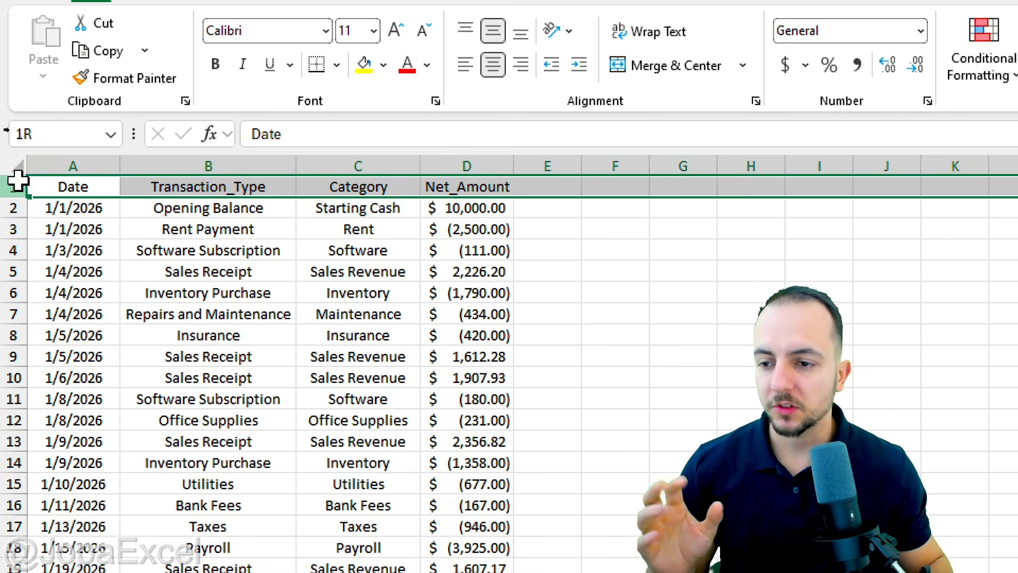
pyautogui.scroll(-20, 131, 223)
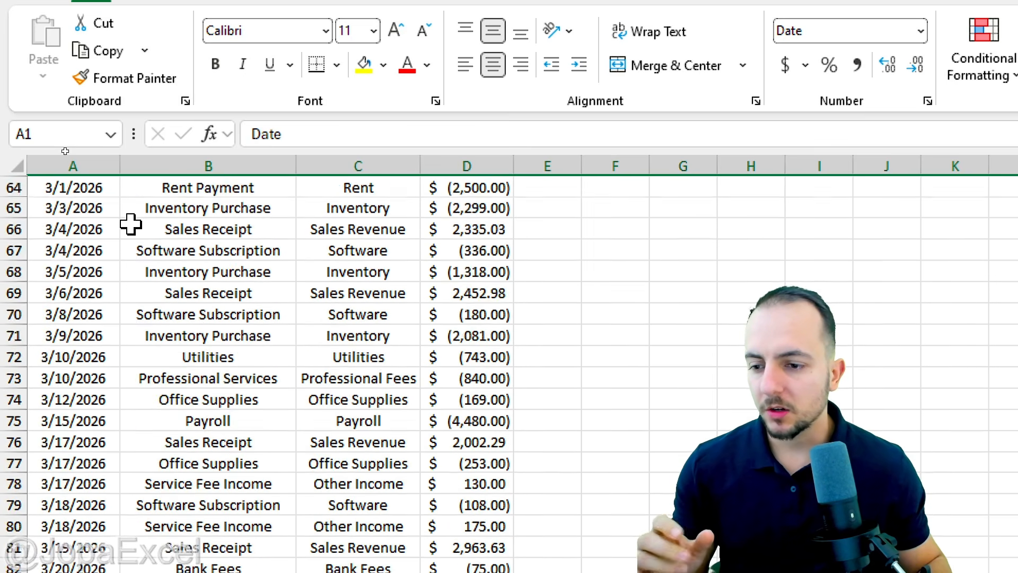
pyautogui.scroll(-20, 131, 223)
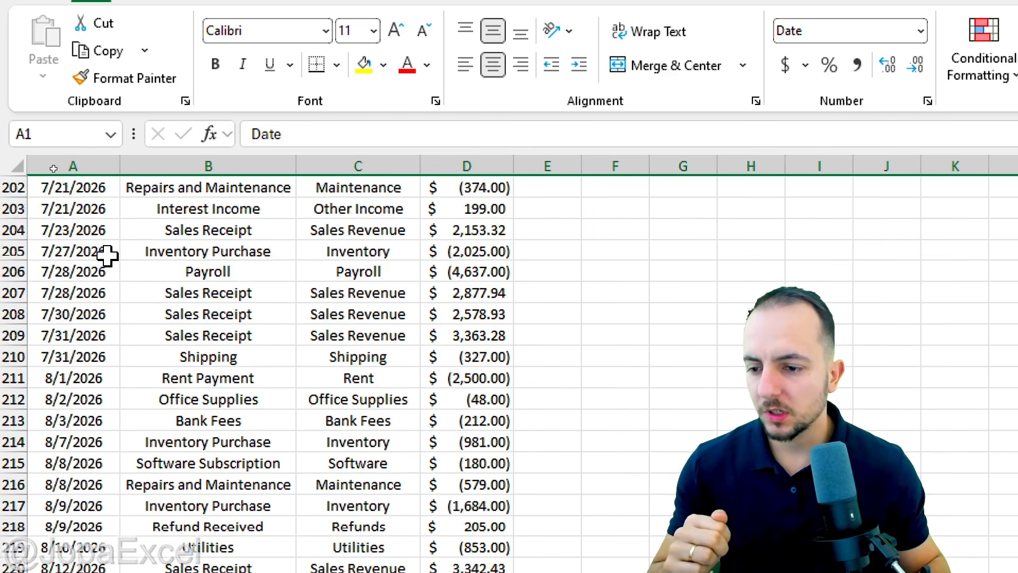
pyautogui.scroll(-20, 121, 264)
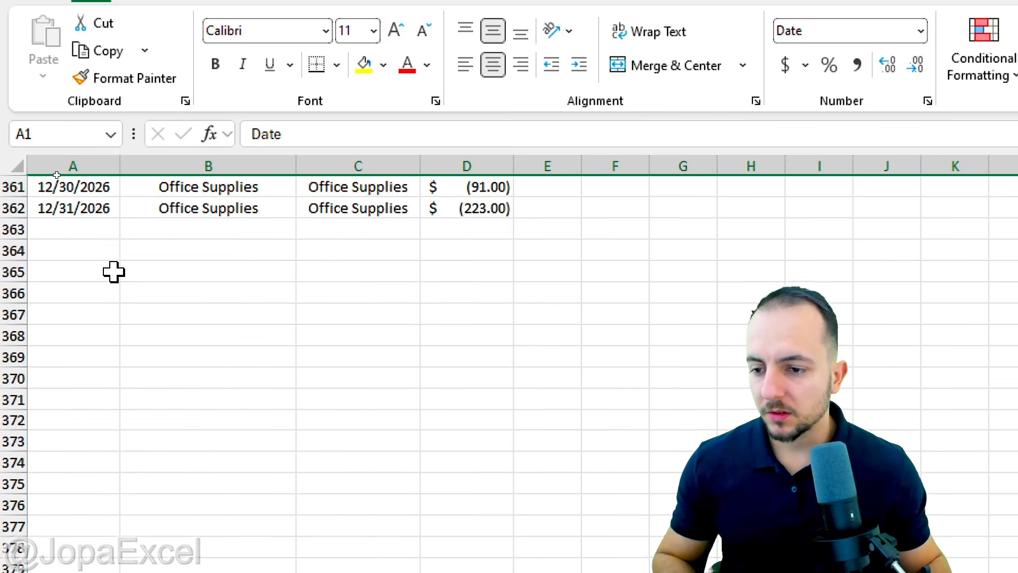
pyautogui.scroll(1, 79, 252)
pyautogui.click(13, 272)
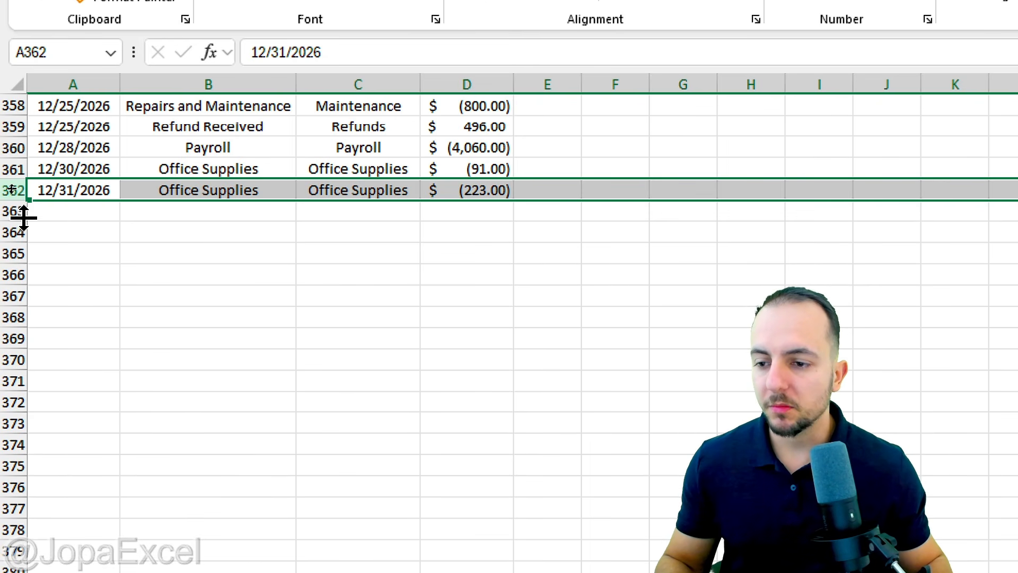
pyautogui.click(16, 293)
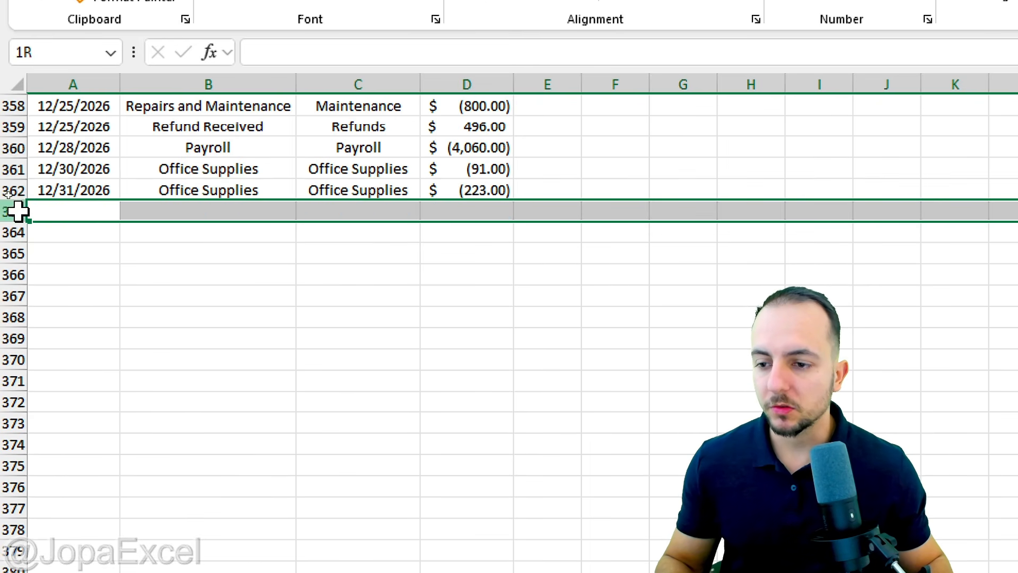
pyautogui.moveTo(16, 211); pyautogui.dragTo(19, 494)
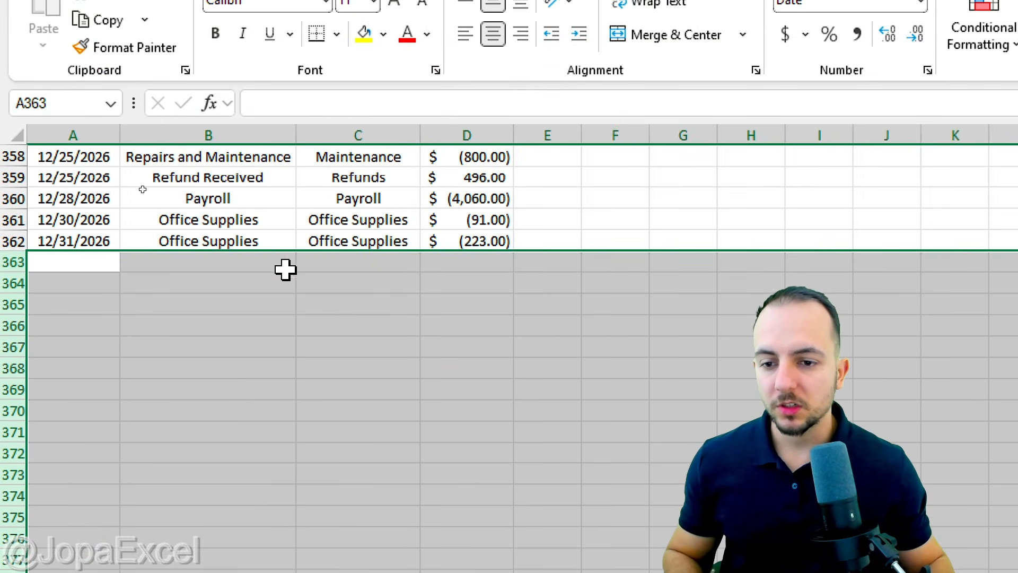
pyautogui.hotkey('ctrl', '2')
pyautogui.moveTo(271, 194); pyautogui.dragTo(271, 277)
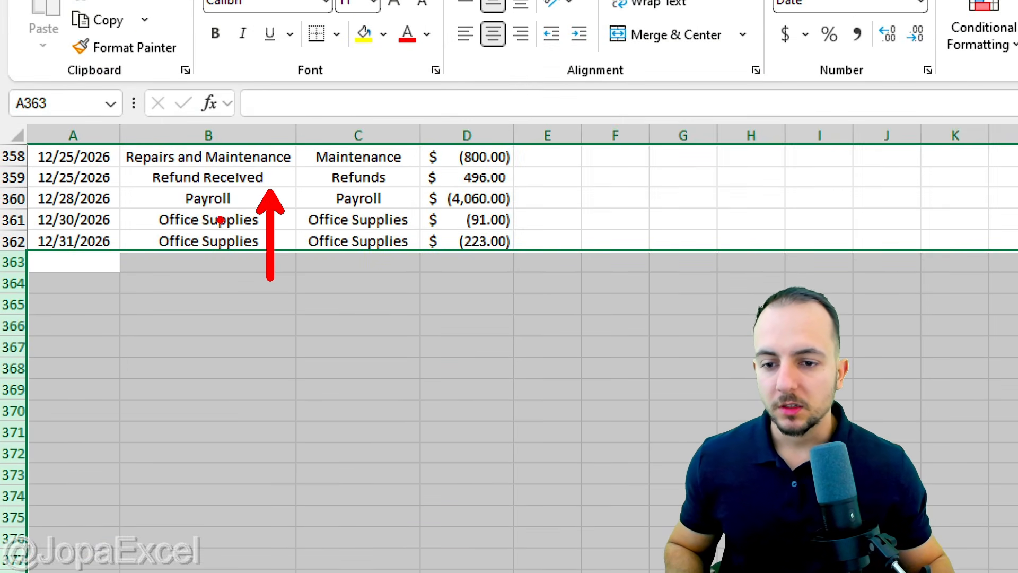
pyautogui.moveTo(138, 197); pyautogui.dragTo(137, 295)
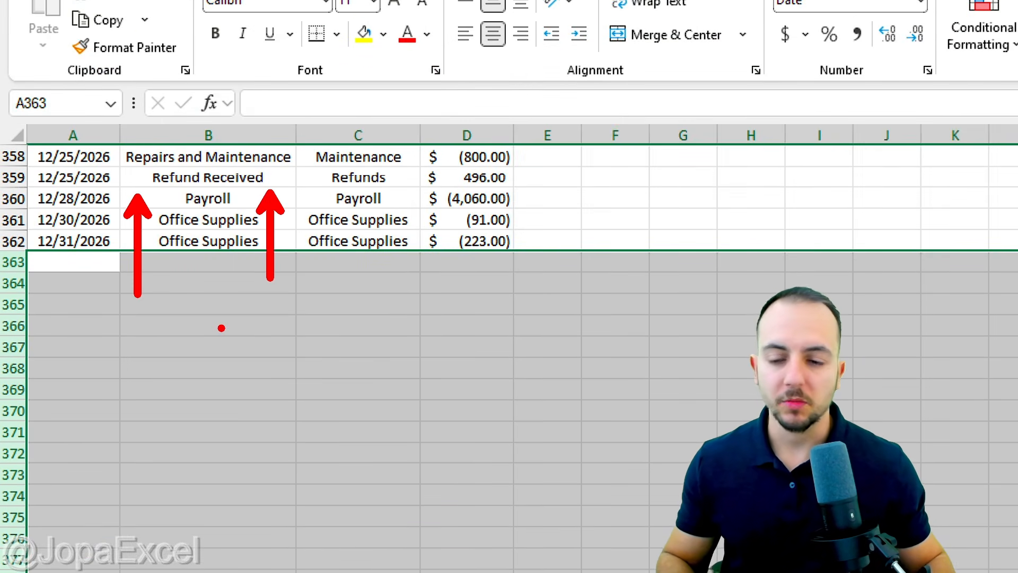
pyautogui.press('Escape')
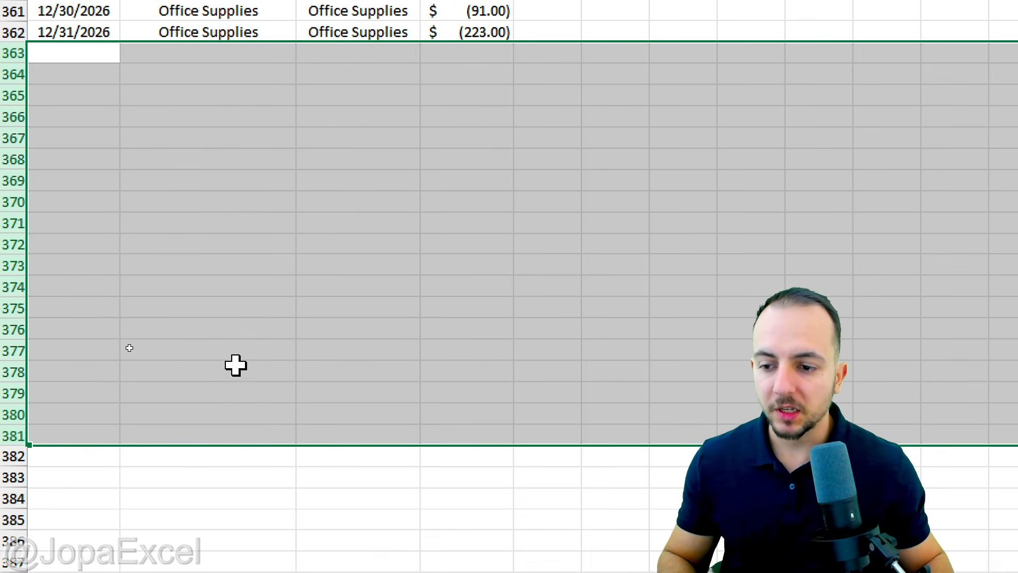
# Convert the range A1:D362 into a table whose first row serves as headers.
pyautogui.press('Up')
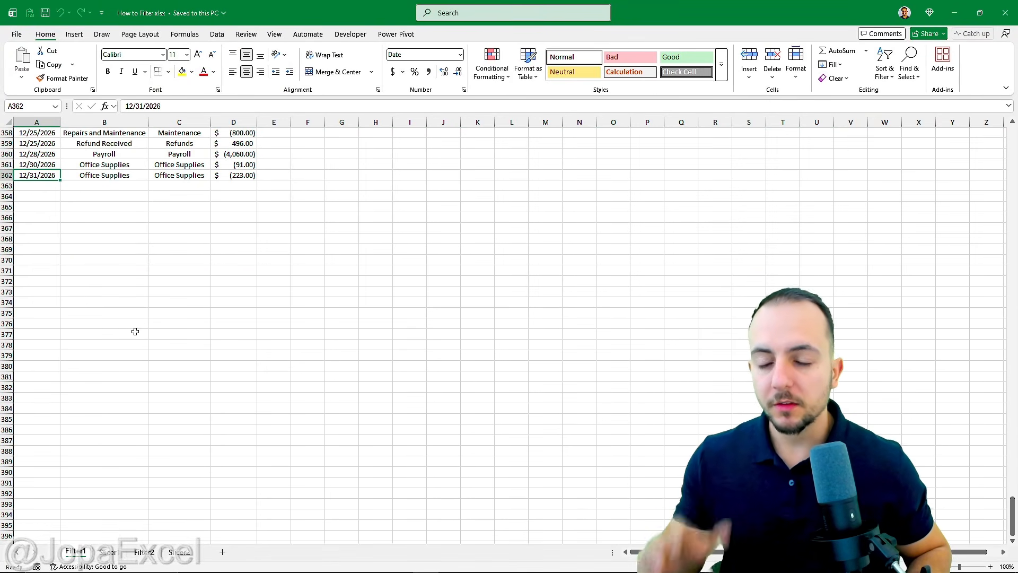
pyautogui.hotkey('ctrl', 'Up')
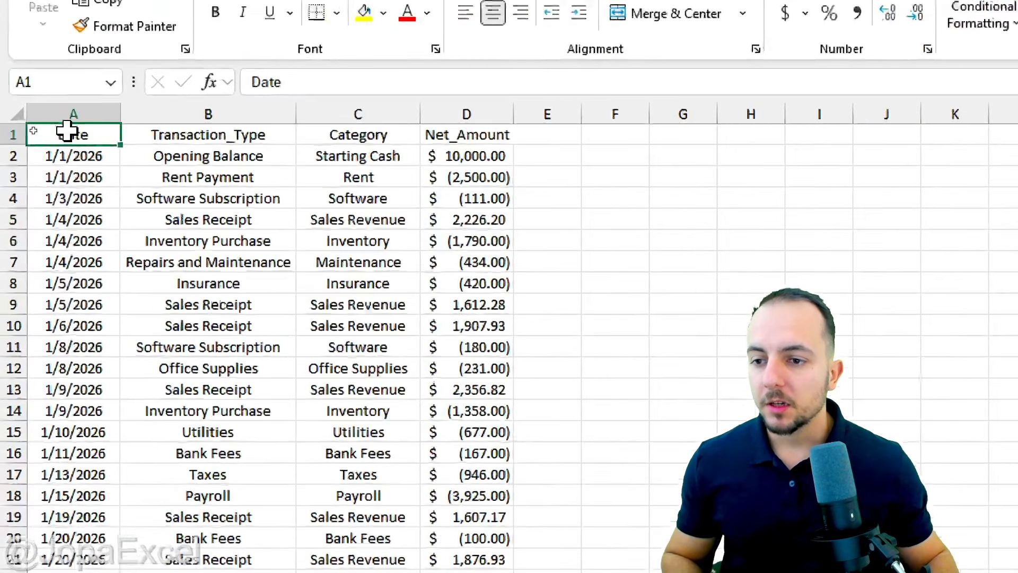
pyautogui.moveTo(35, 131); pyautogui.dragTo(246, 522)
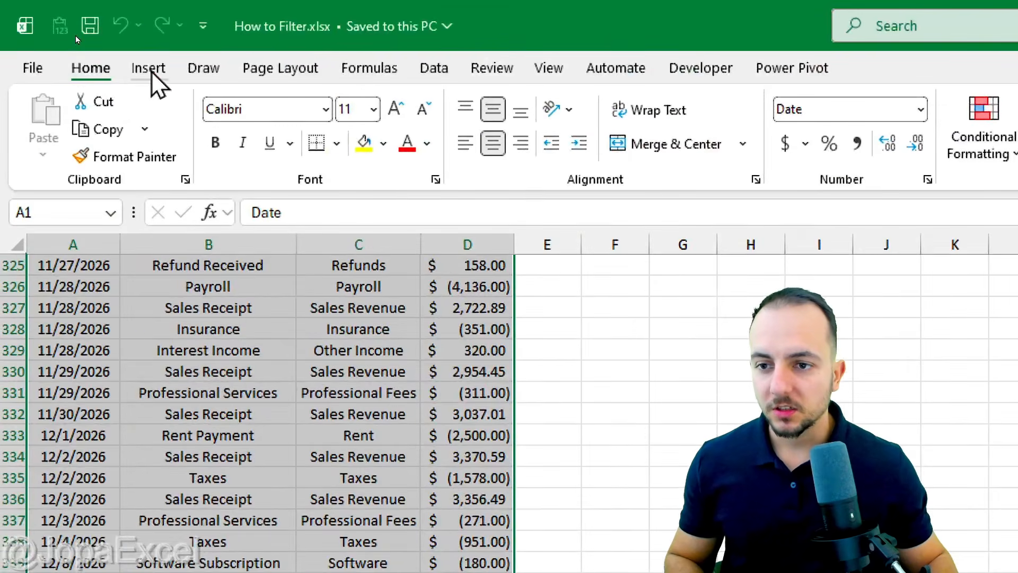
pyautogui.click(75, 35)
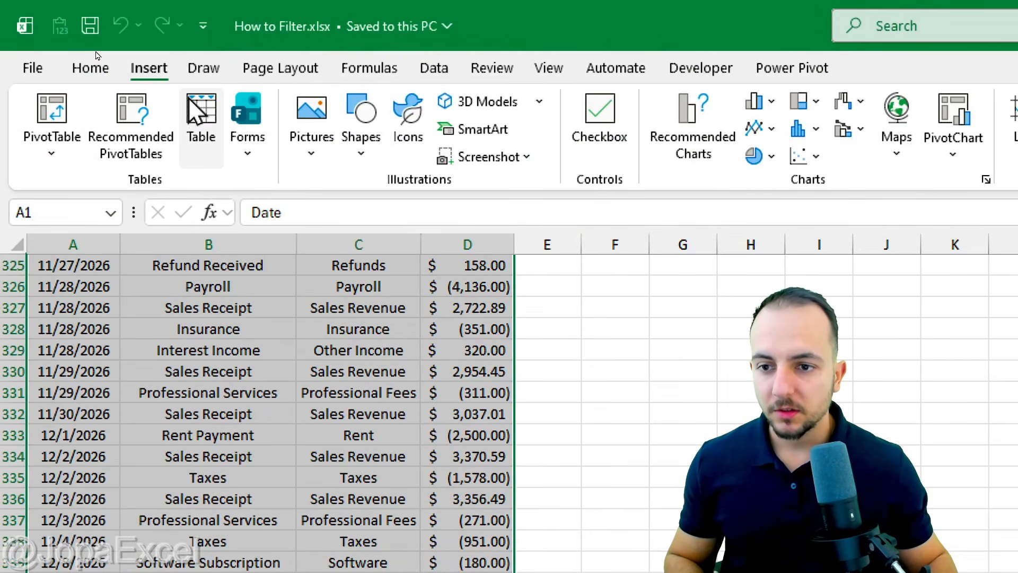
pyautogui.click(98, 54)
pyautogui.moveTo(546, 380); pyautogui.dragTo(330, 85)
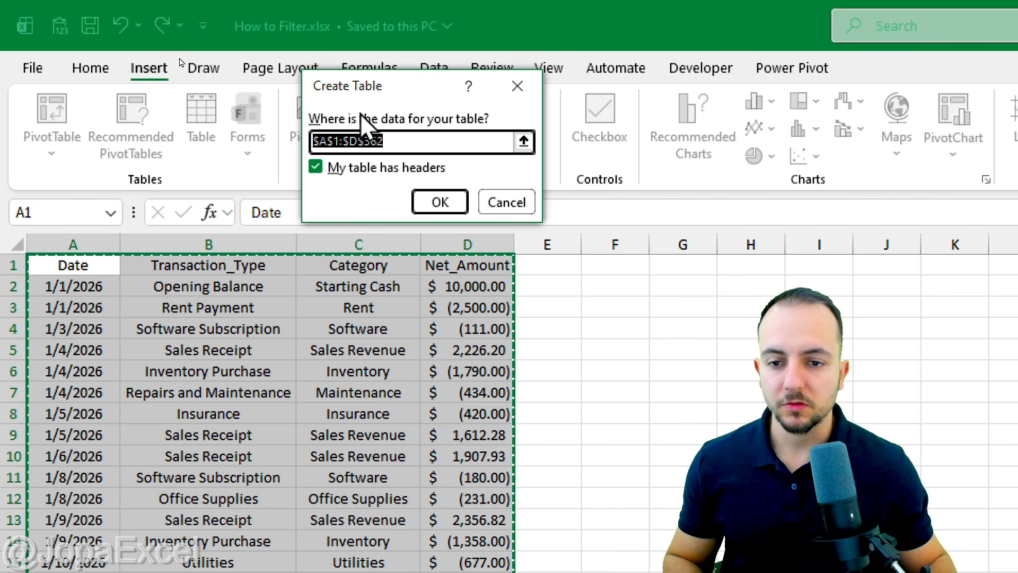
pyautogui.moveTo(371, 88); pyautogui.dragTo(343, 84)
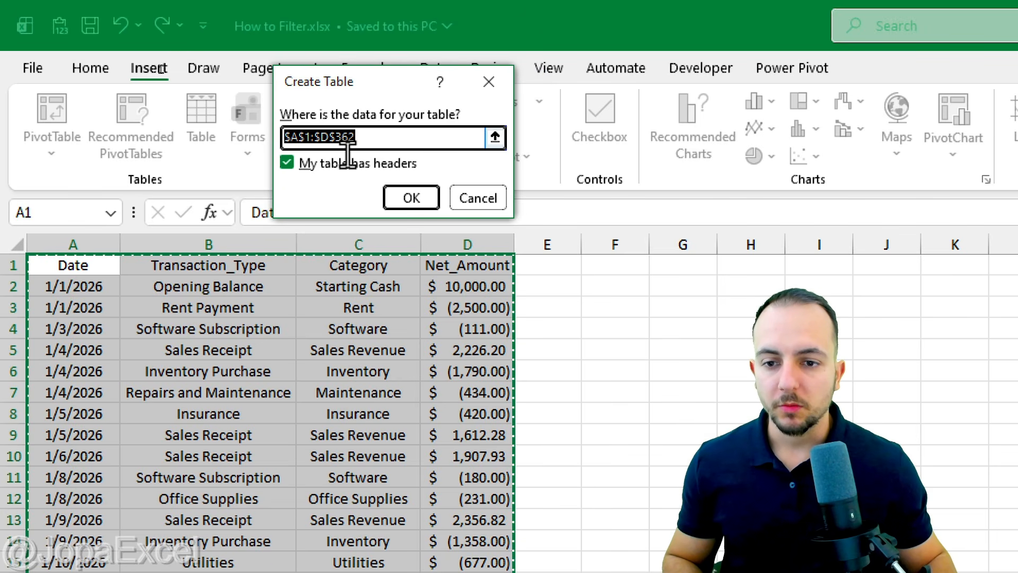
pyautogui.press('Tab')
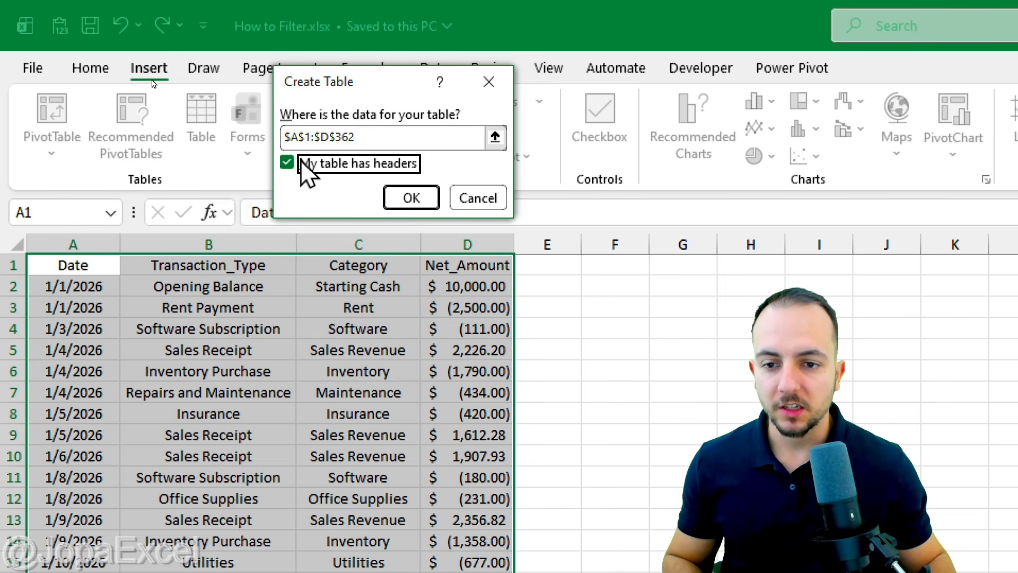
pyautogui.click(409, 198)
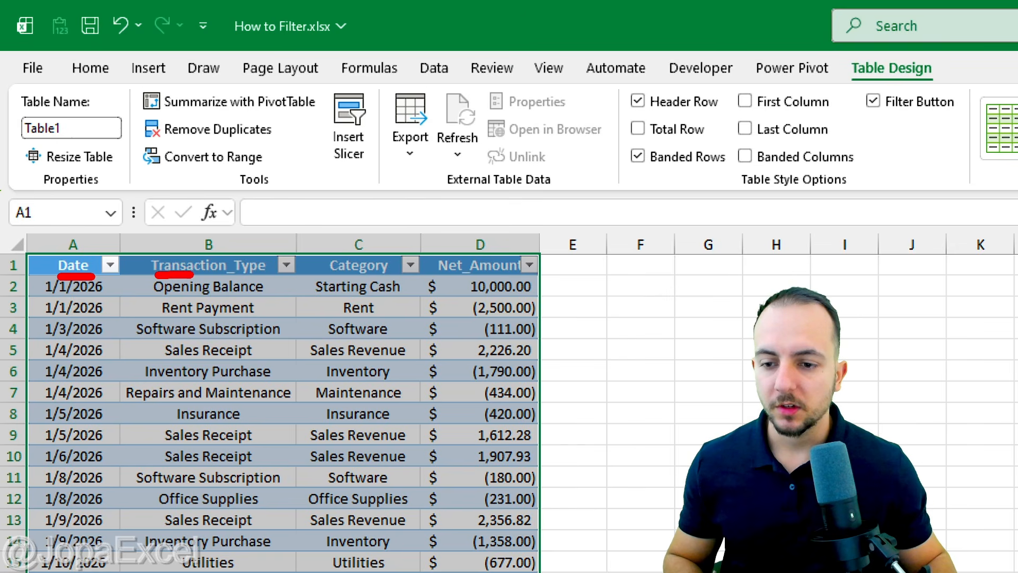
pyautogui.moveTo(444, 280); pyautogui.dragTo(513, 279)
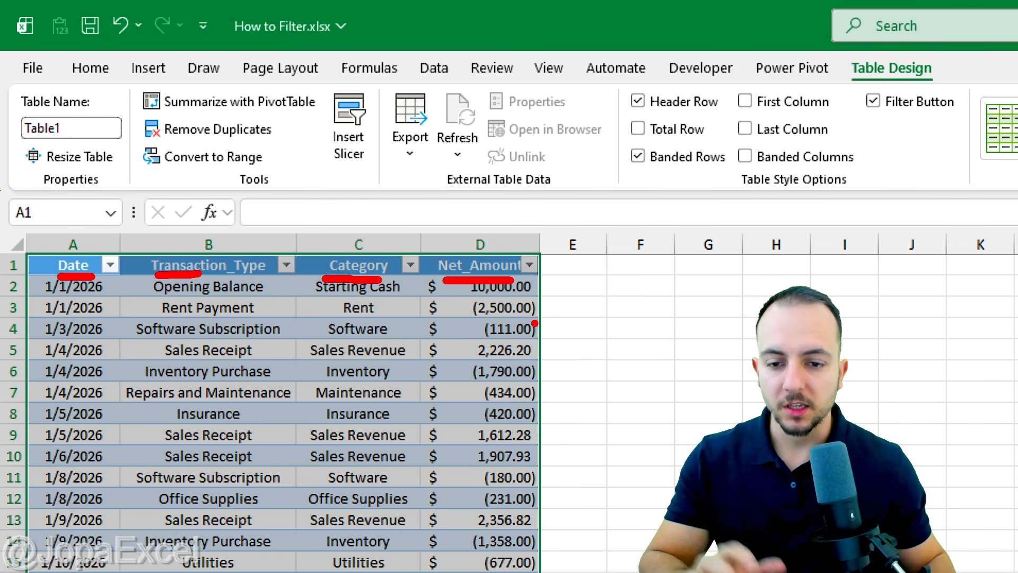
pyautogui.press('Escape')
pyautogui.click(75, 268)
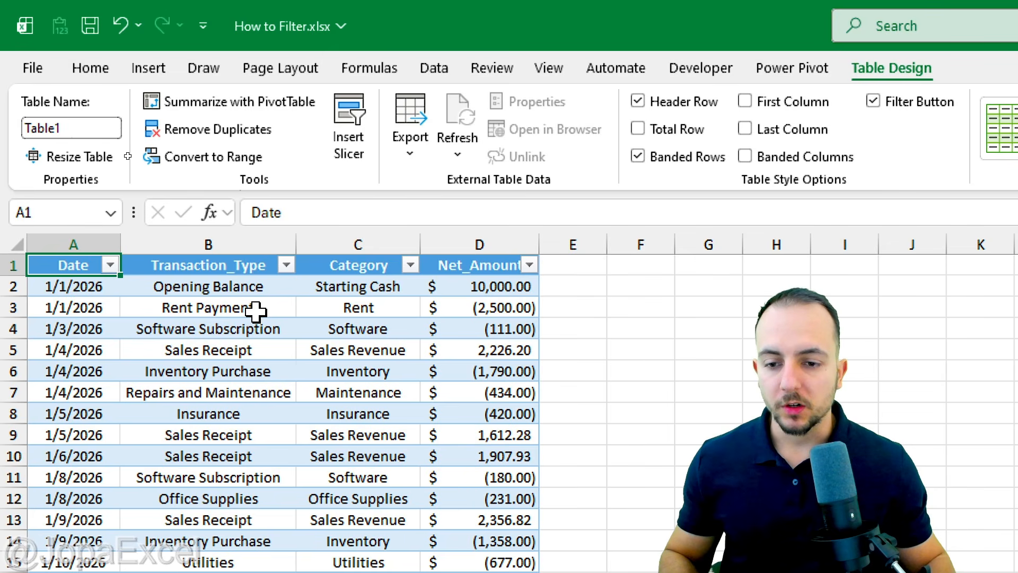
pyautogui.moveTo(289, 246); pyautogui.dragTo(303, 285)
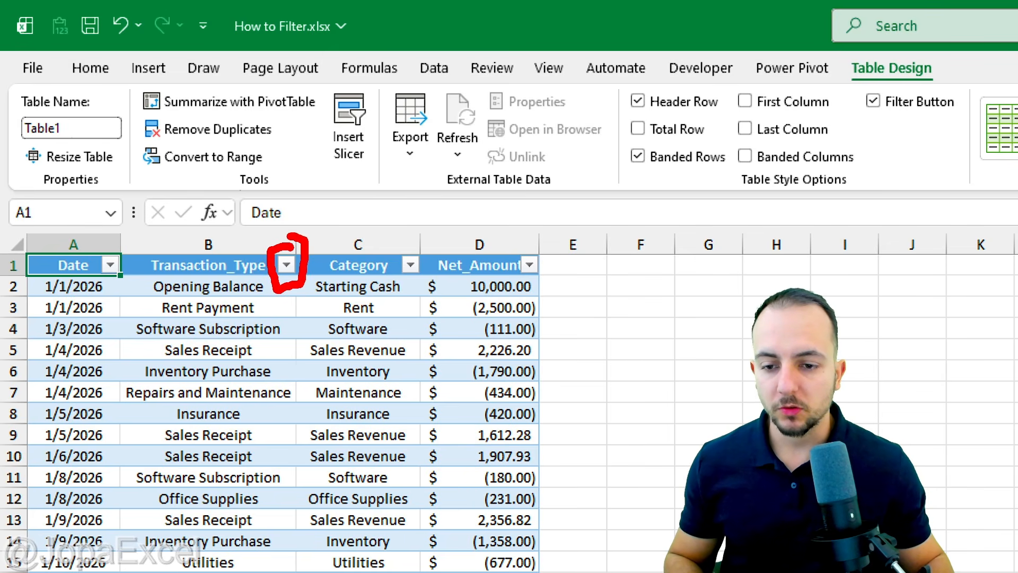
pyautogui.moveTo(537, 240); pyautogui.dragTo(510, 263)
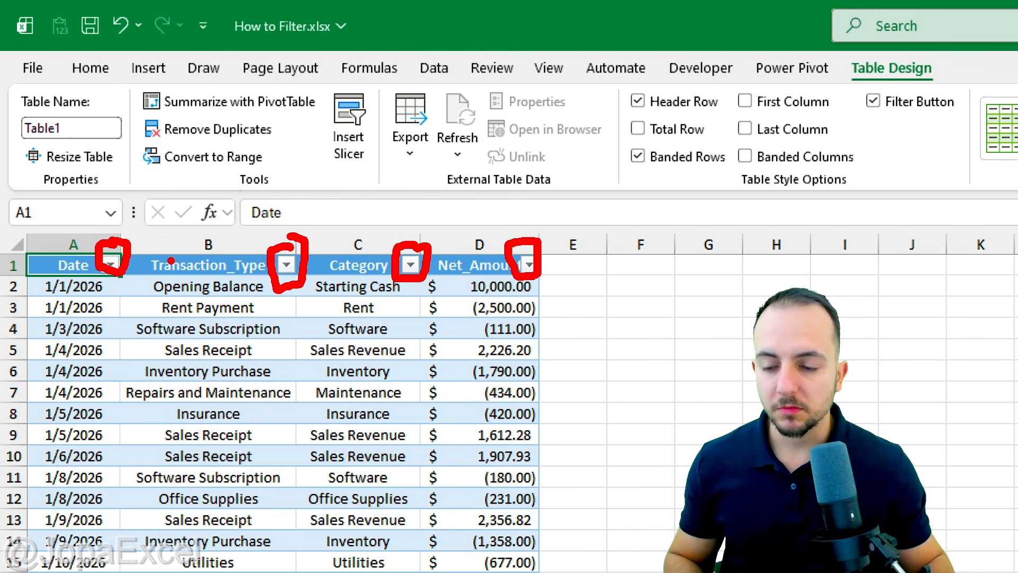
pyautogui.press('Escape')
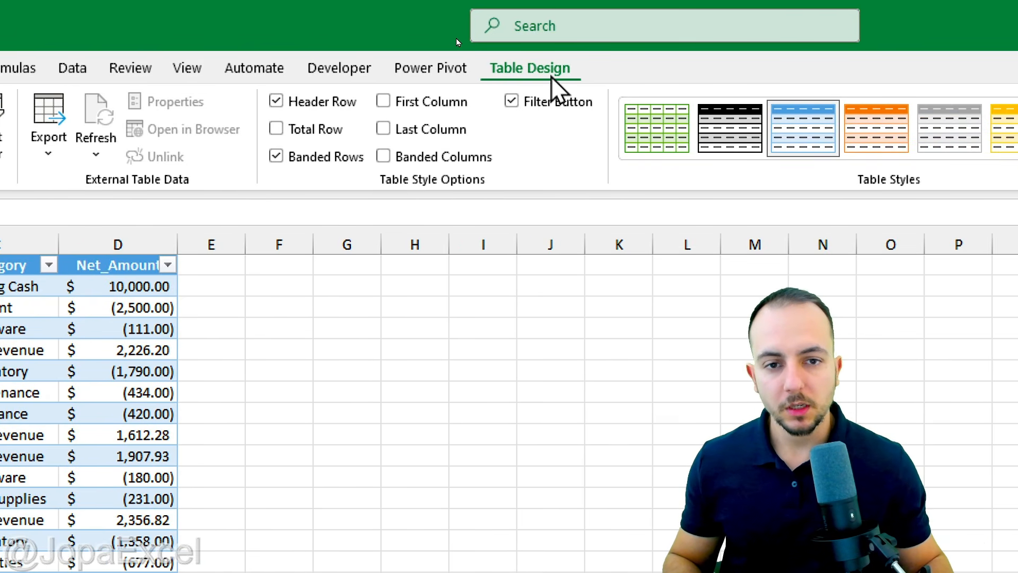
# Turn off the filter buttons in the table's header row.
pyautogui.click(526, 106)
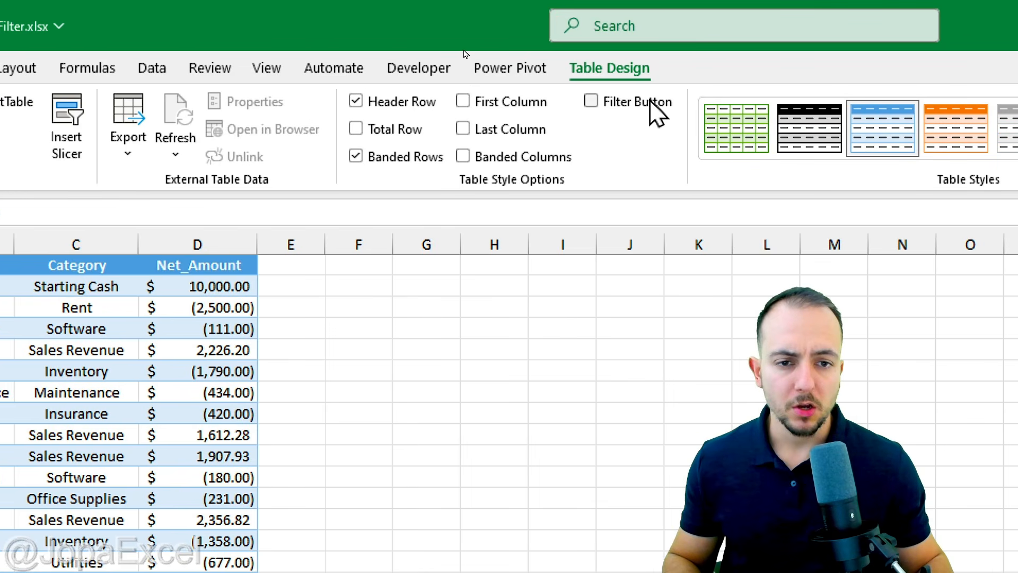
# Turn the table's filter buttons back on and filter the Category column to show only Rent.
pyautogui.click(682, 103)
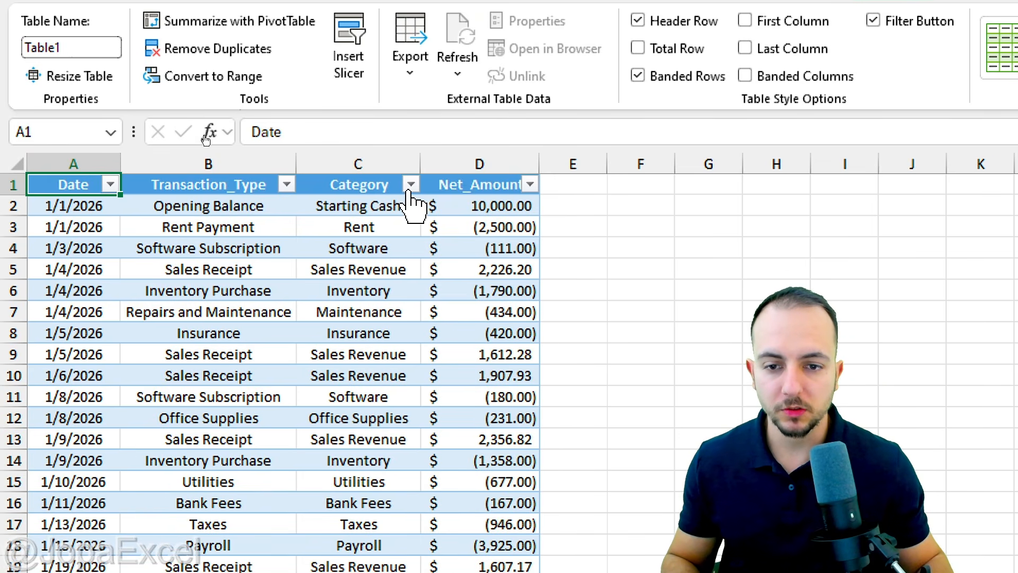
pyautogui.click(411, 184)
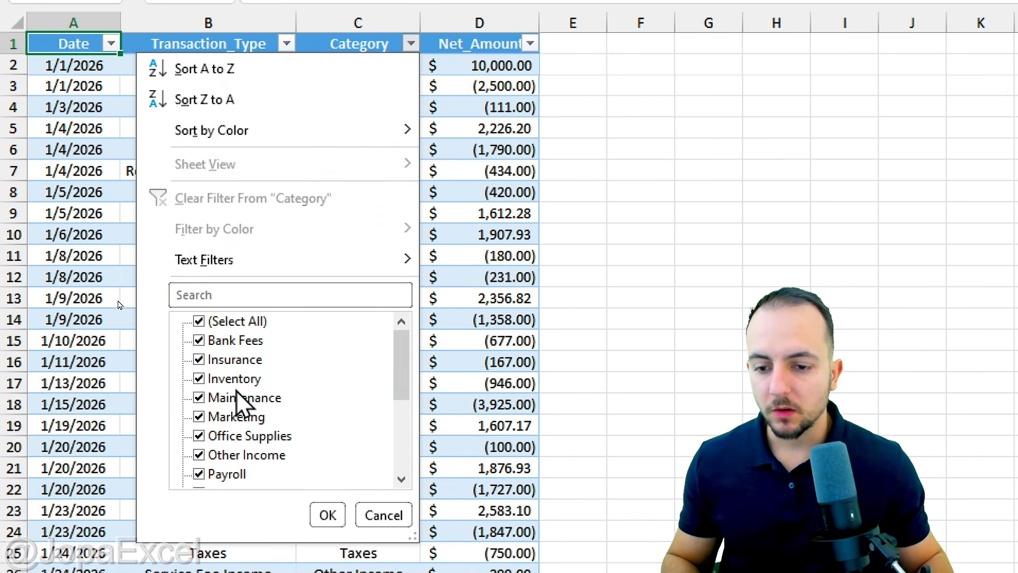
pyautogui.click(238, 462)
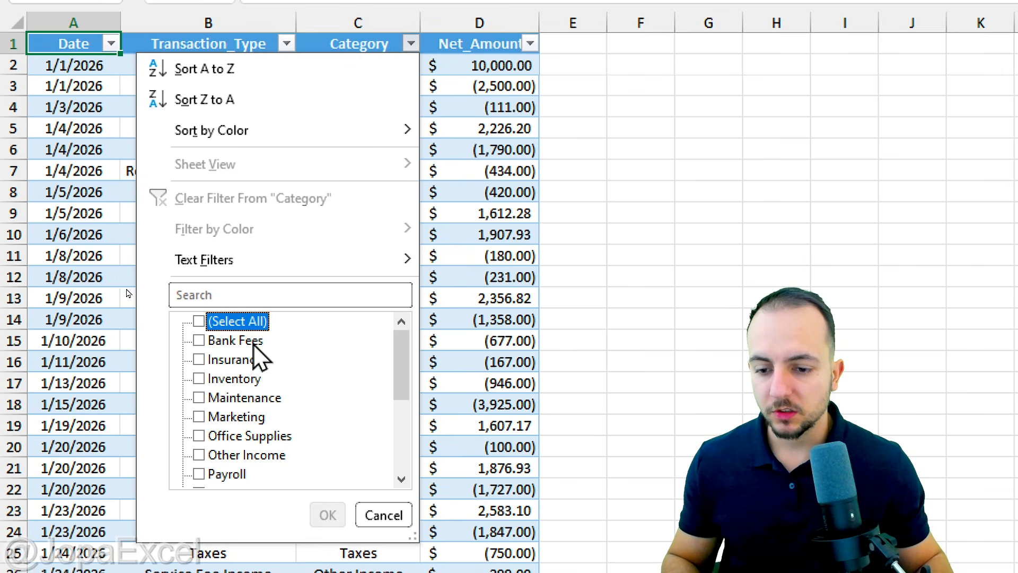
pyautogui.scroll(-3, 249, 408)
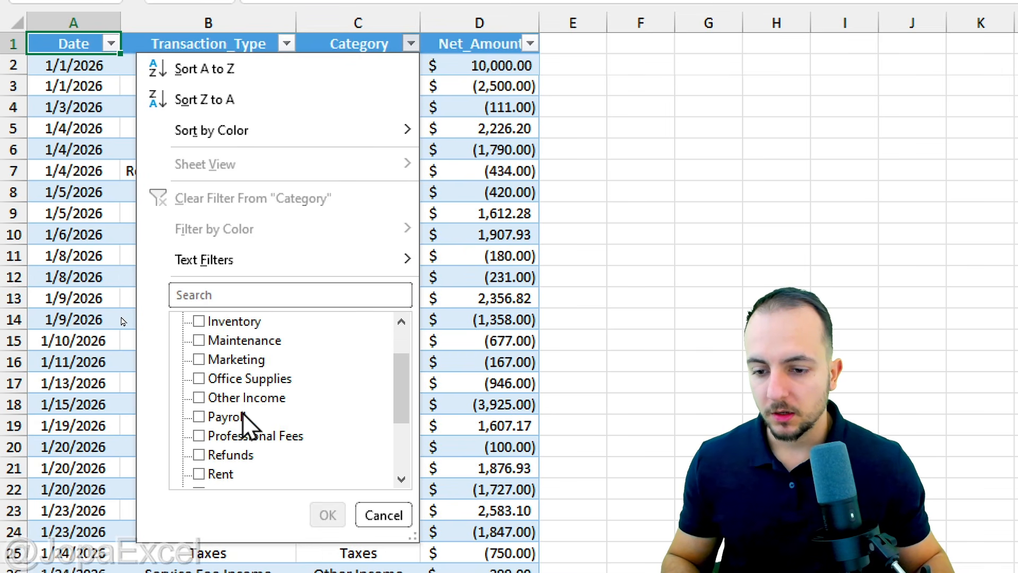
pyautogui.click(220, 417)
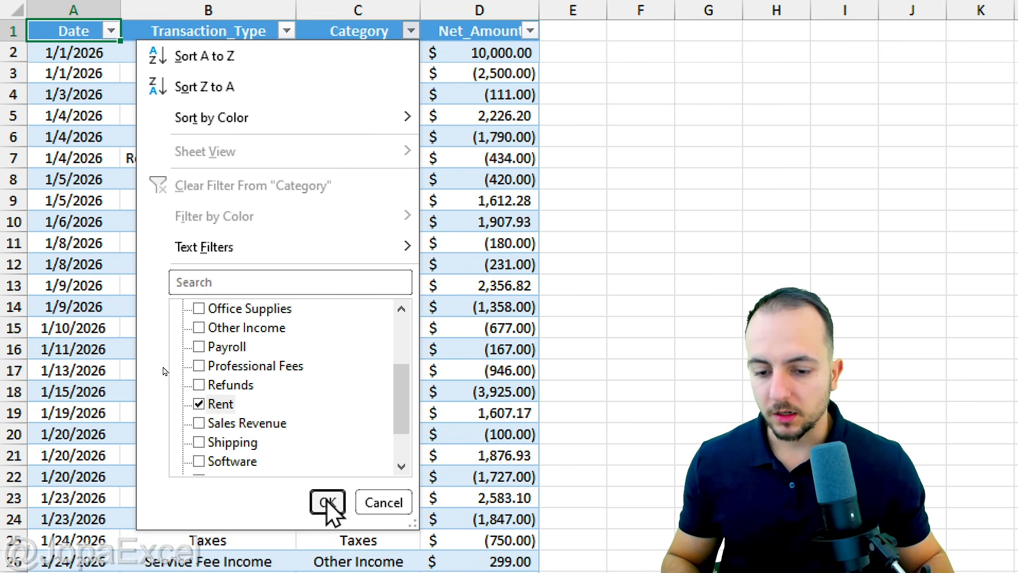
pyautogui.click(327, 515)
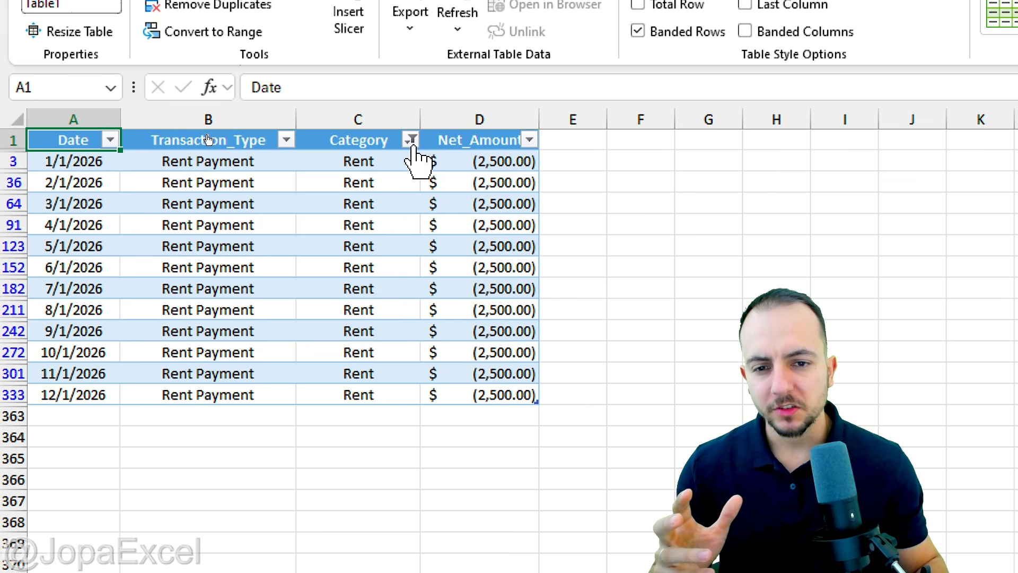
# Reopen the Category filter, select and then deselect all values, and reapply it with only Rent chosen.
pyautogui.moveTo(413, 146)
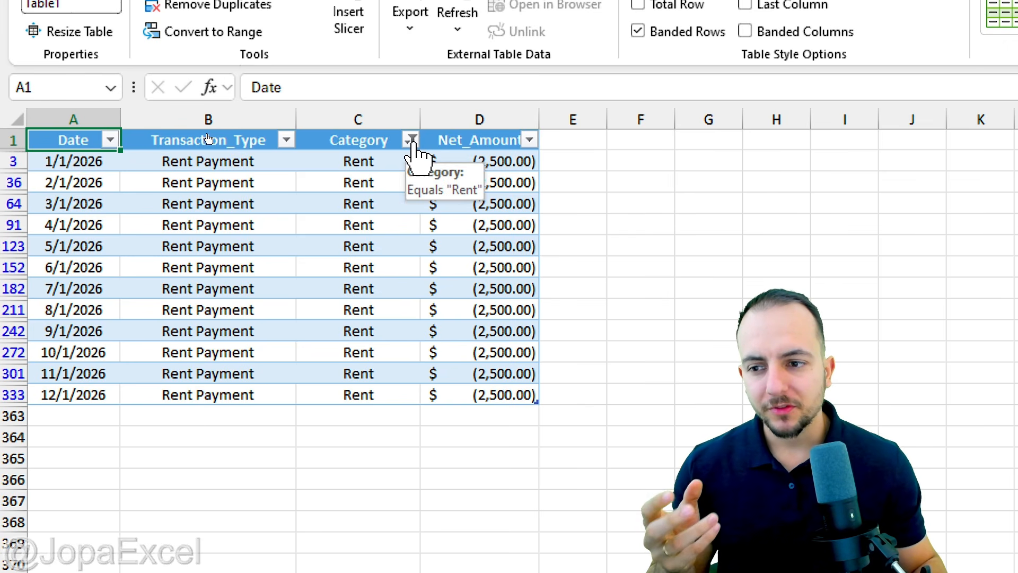
pyautogui.click(412, 141)
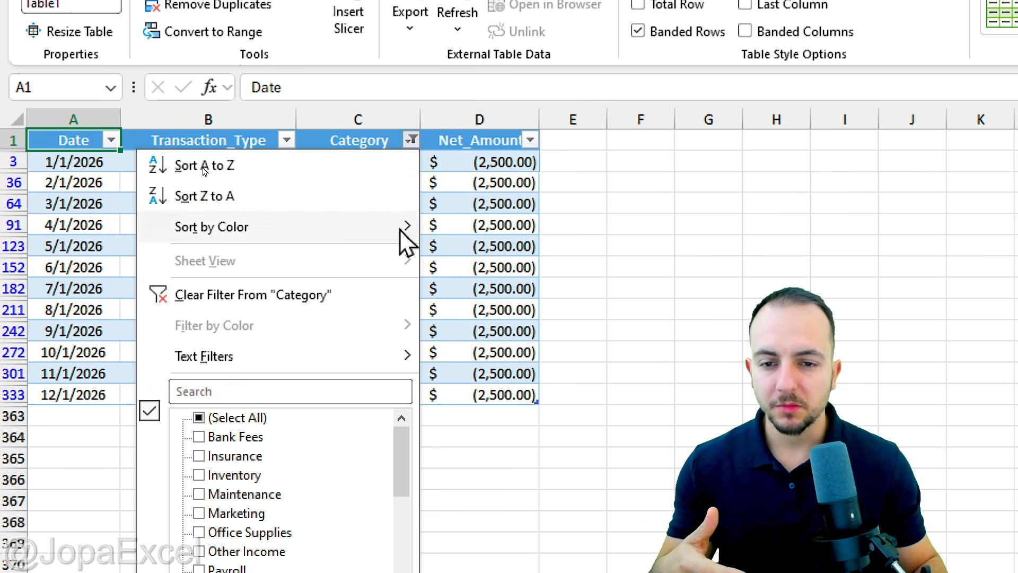
pyautogui.click(411, 142)
pyautogui.click(411, 142)
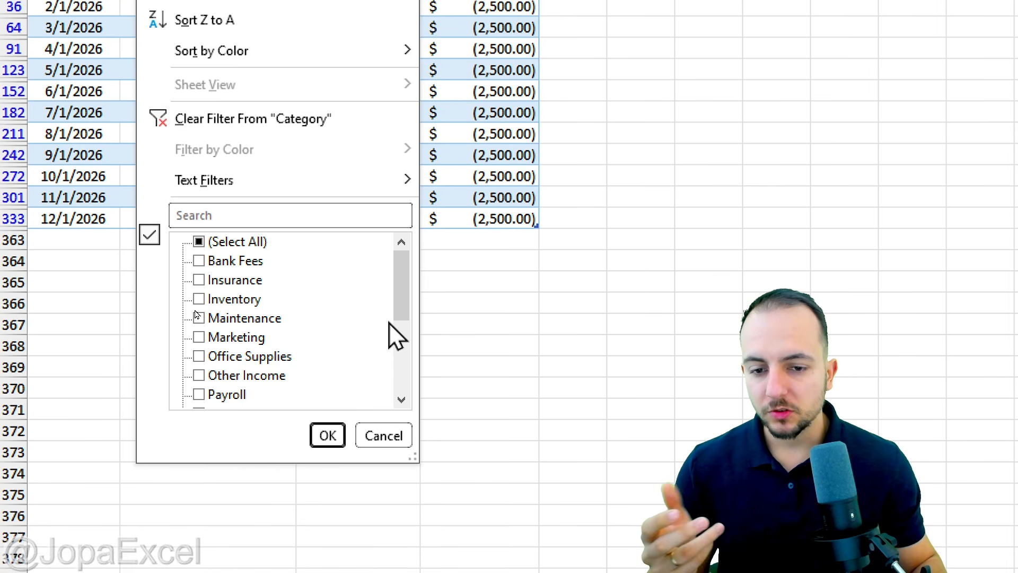
pyautogui.scroll(-1, 401, 516)
pyautogui.moveTo(400, 331)
pyautogui.mouseDown()
pyautogui.moveTo(405, 391)
pyautogui.moveTo(408, 318)
pyautogui.mouseUp()
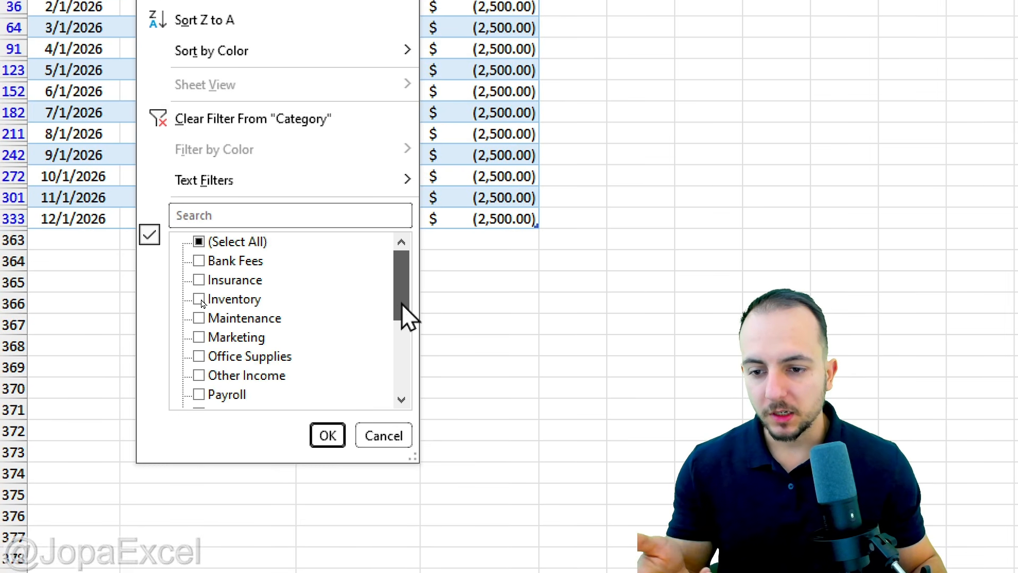
pyautogui.click(238, 243)
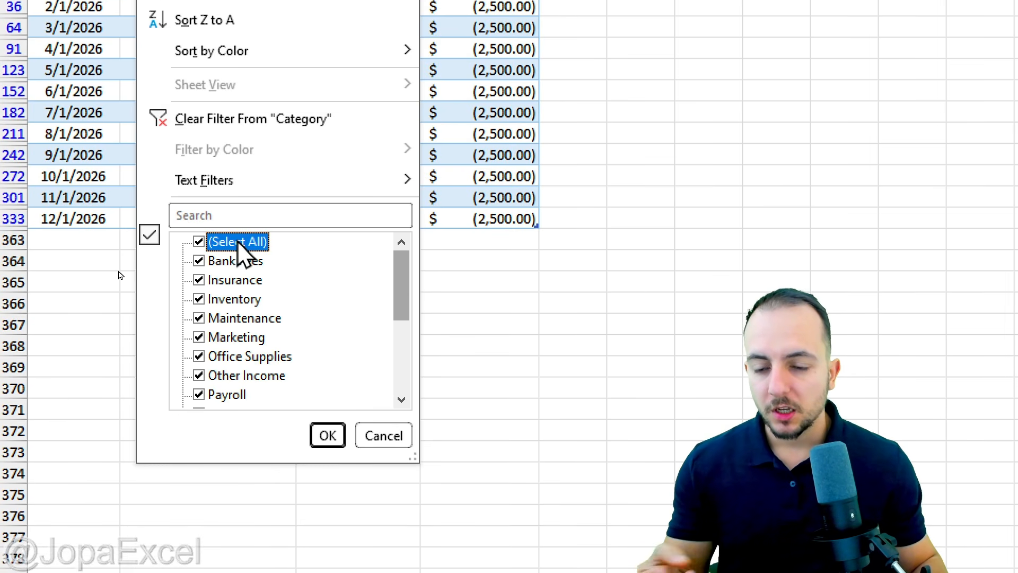
pyautogui.click(238, 244)
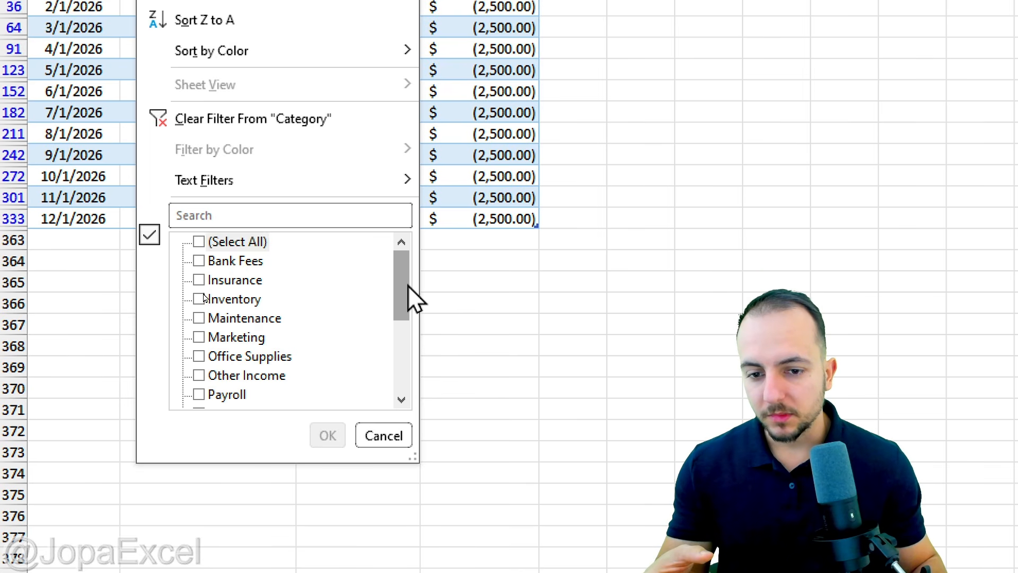
pyautogui.moveTo(409, 286); pyautogui.dragTo(404, 343)
pyautogui.click(213, 300)
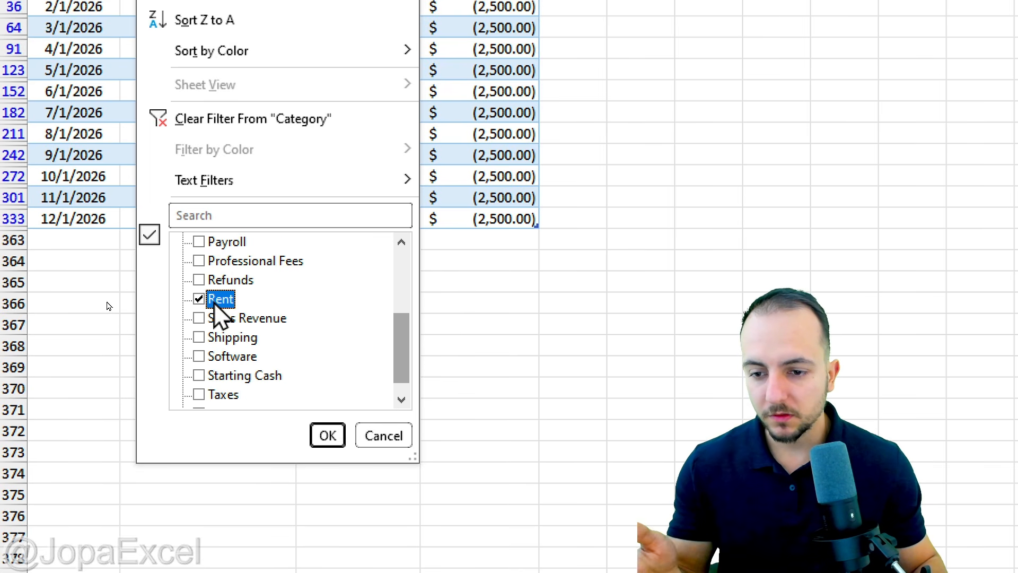
pyautogui.click(324, 435)
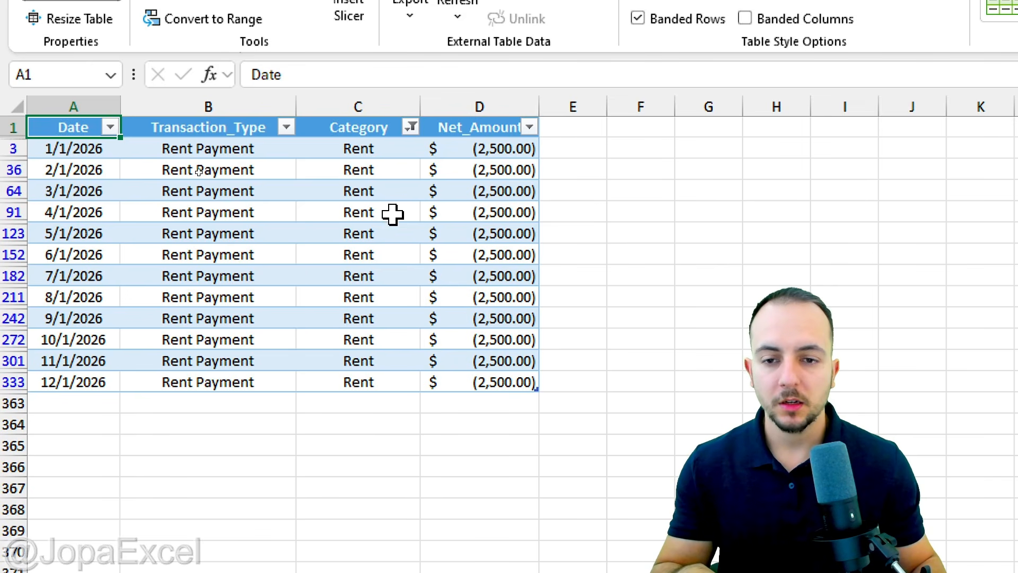
# Clear the filter from the Category column and view the column's sort and color options.
pyautogui.click(413, 129)
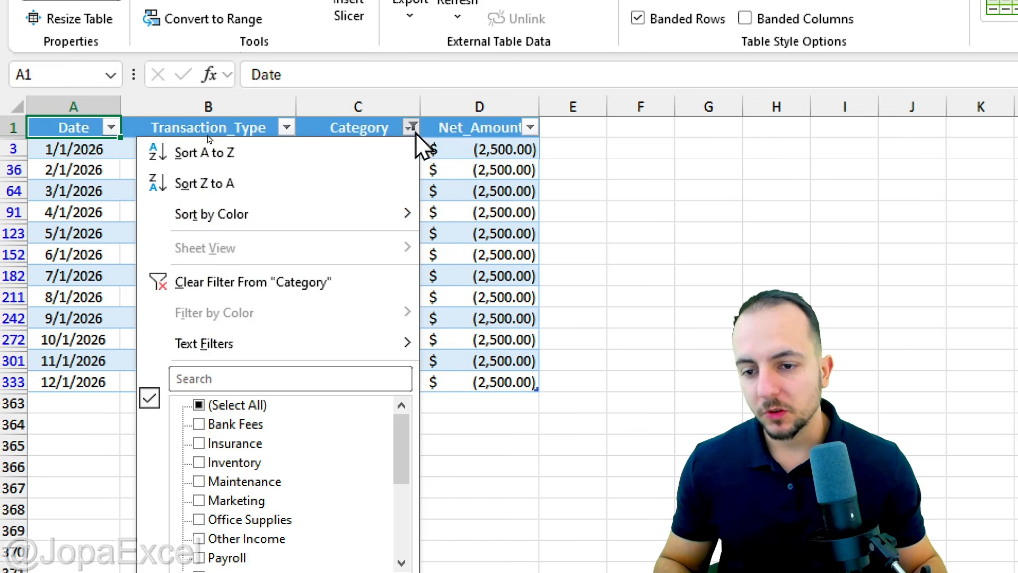
pyautogui.click(318, 280)
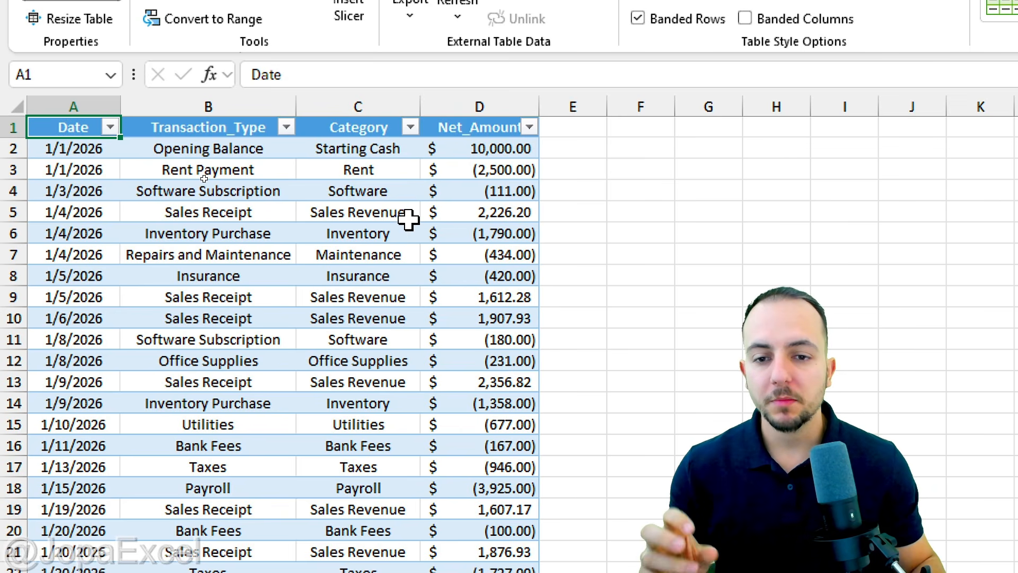
pyautogui.click(411, 128)
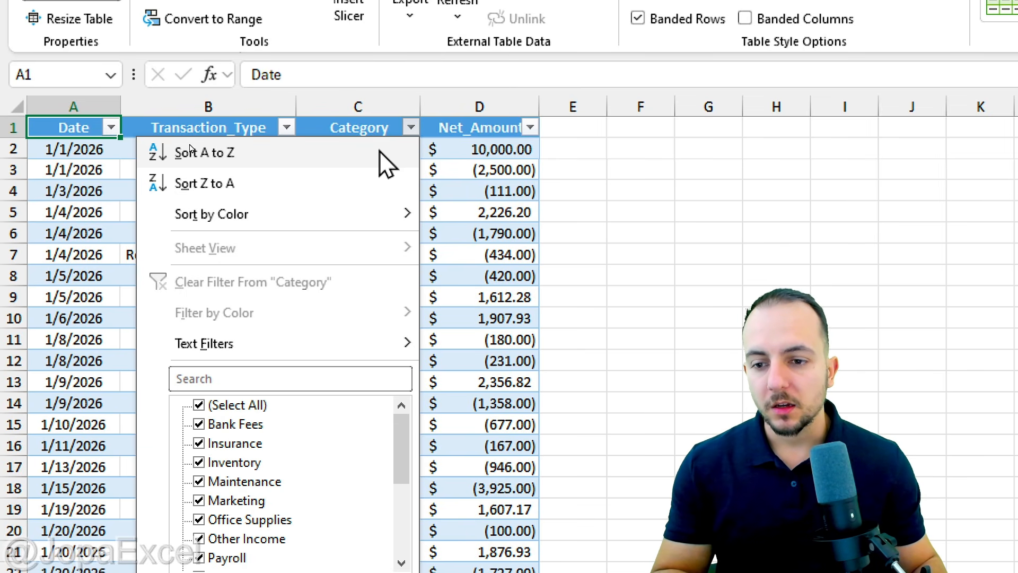
pyautogui.moveTo(363, 225)
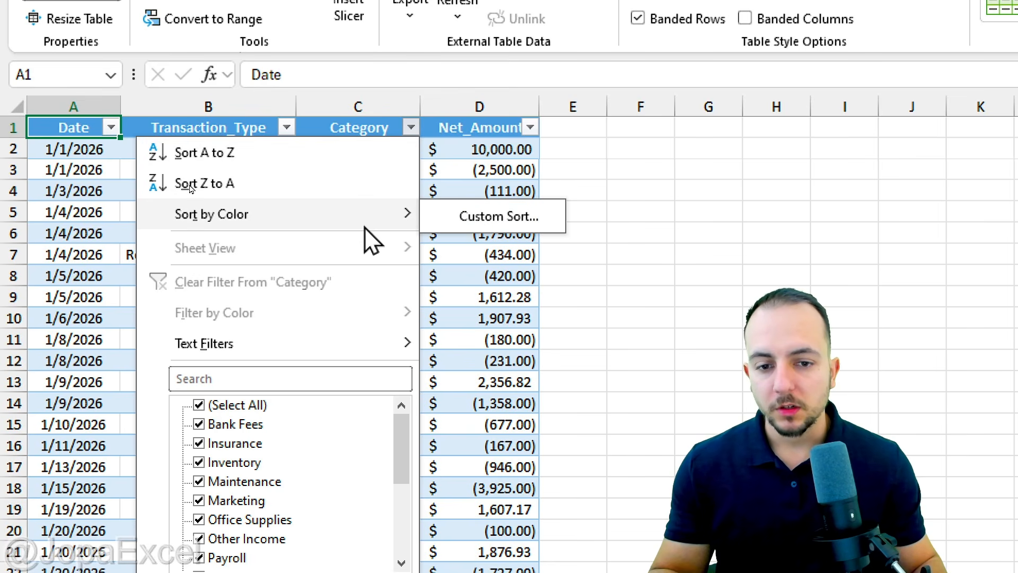
pyautogui.press('Escape')
# Fill the table records in A9:D9 and A13:D14 with yellow.
pyautogui.click(86, 302)
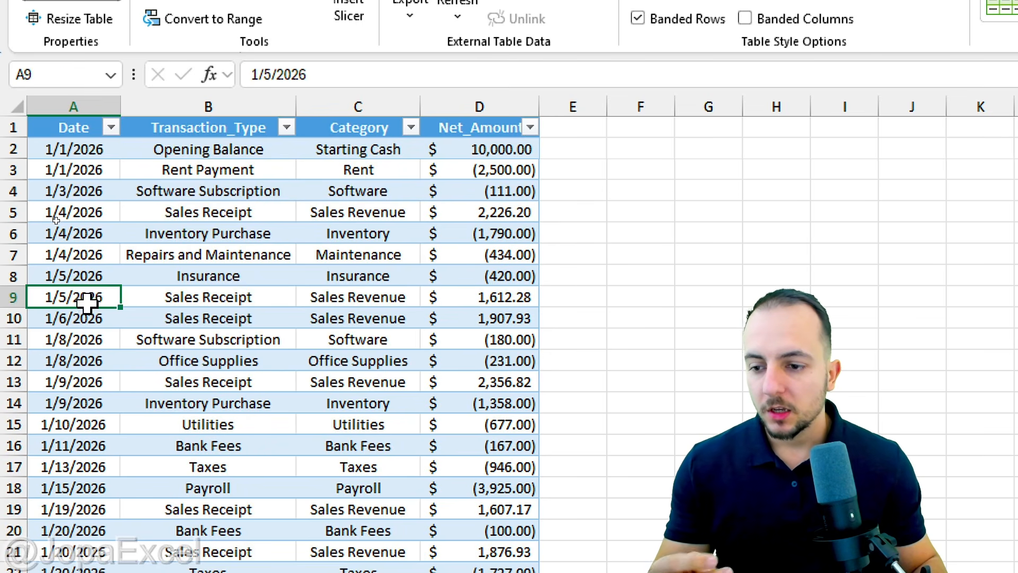
pyautogui.moveTo(87, 303); pyautogui.dragTo(466, 291)
pyautogui.click(90, 55)
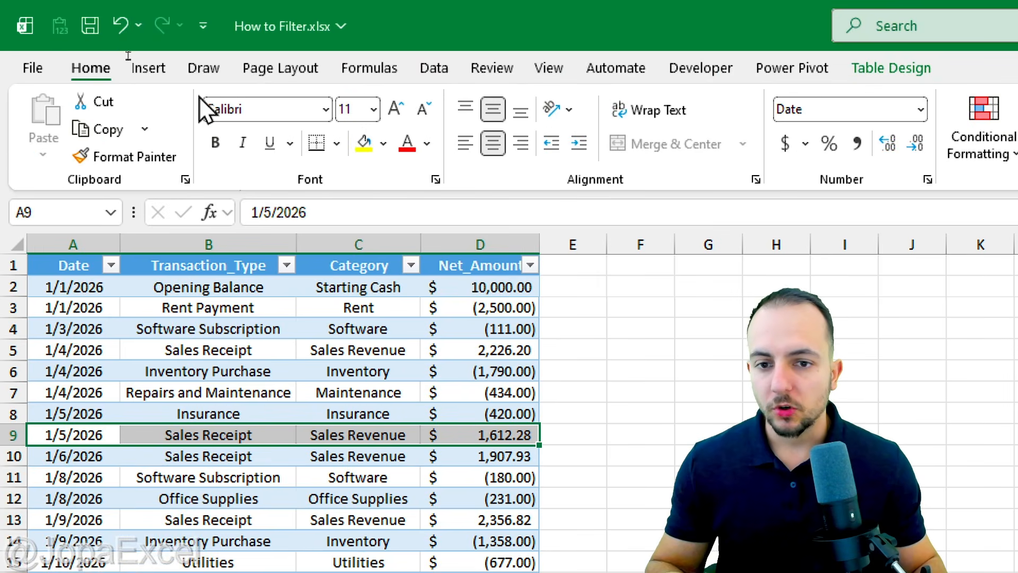
pyautogui.click(382, 143)
pyautogui.click(365, 144)
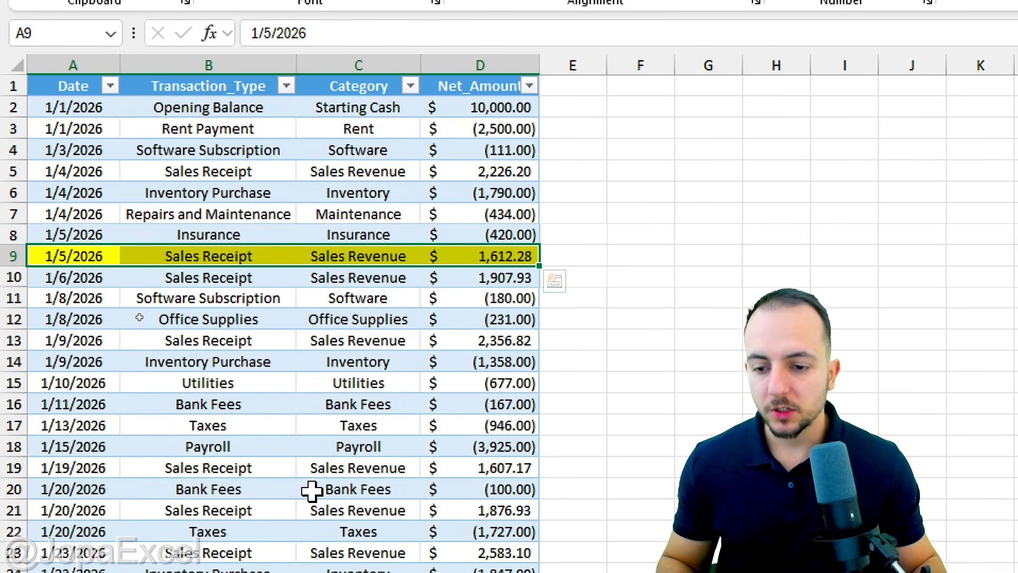
pyautogui.moveTo(103, 340); pyautogui.dragTo(491, 355)
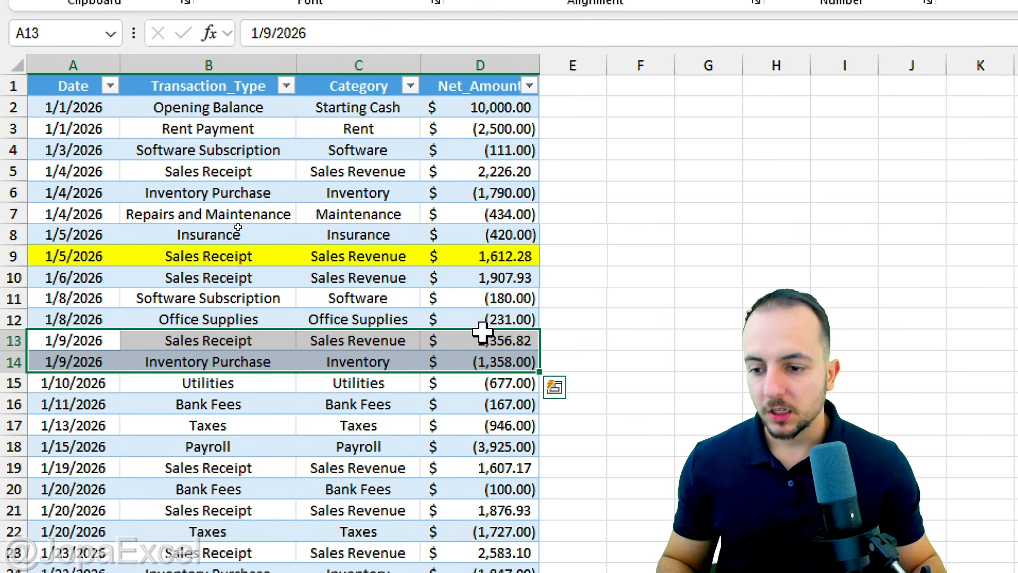
pyautogui.click(365, 68)
pyautogui.click(381, 298)
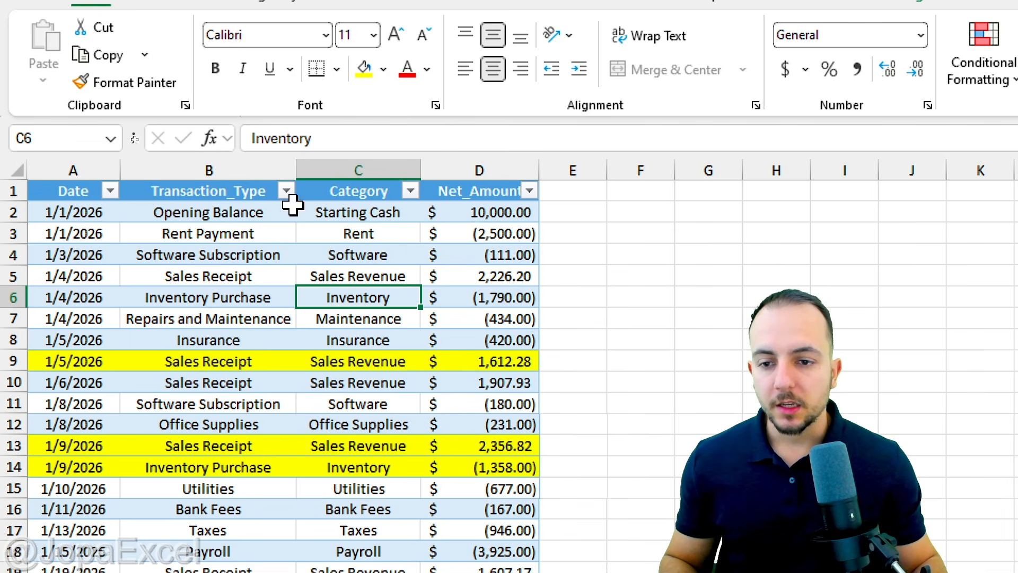
# Examine the Net_Amount, Category, Transaction_Type and Date columns one at a time.
pyautogui.click(484, 156)
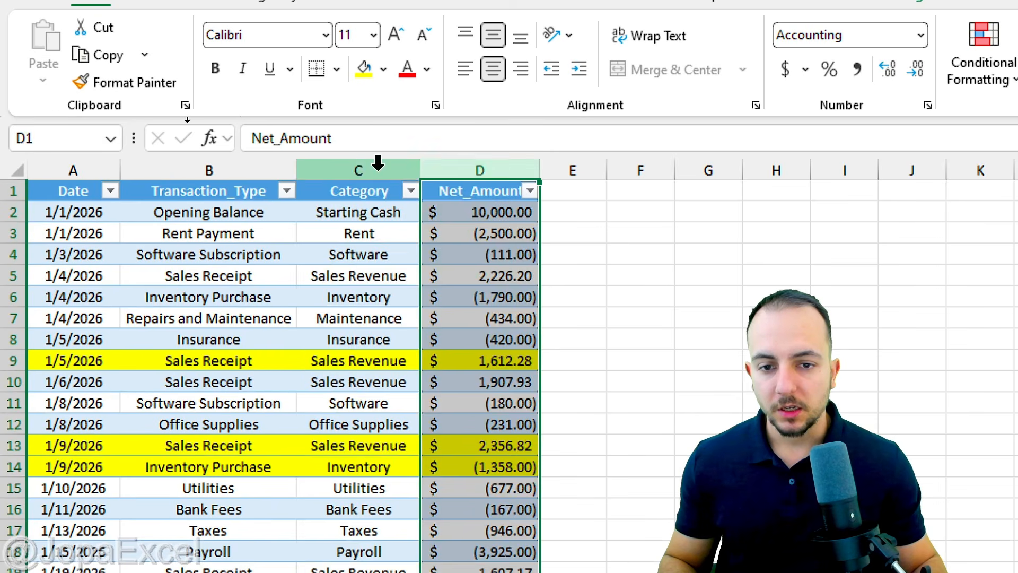
pyautogui.click(379, 164)
pyautogui.click(166, 159)
pyautogui.click(74, 159)
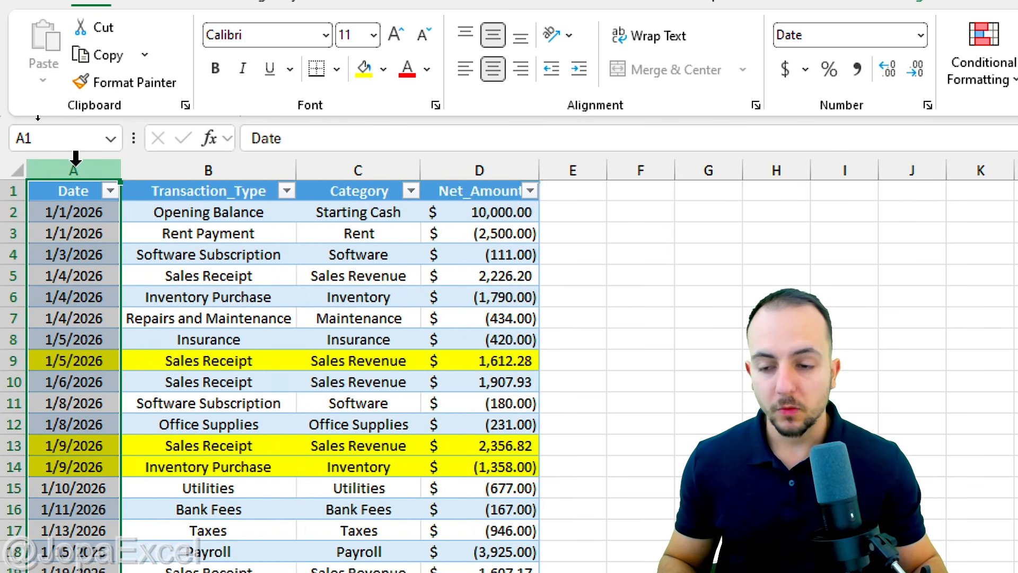
pyautogui.click(175, 159)
pyautogui.click(372, 159)
pyautogui.click(481, 164)
pyautogui.click(398, 163)
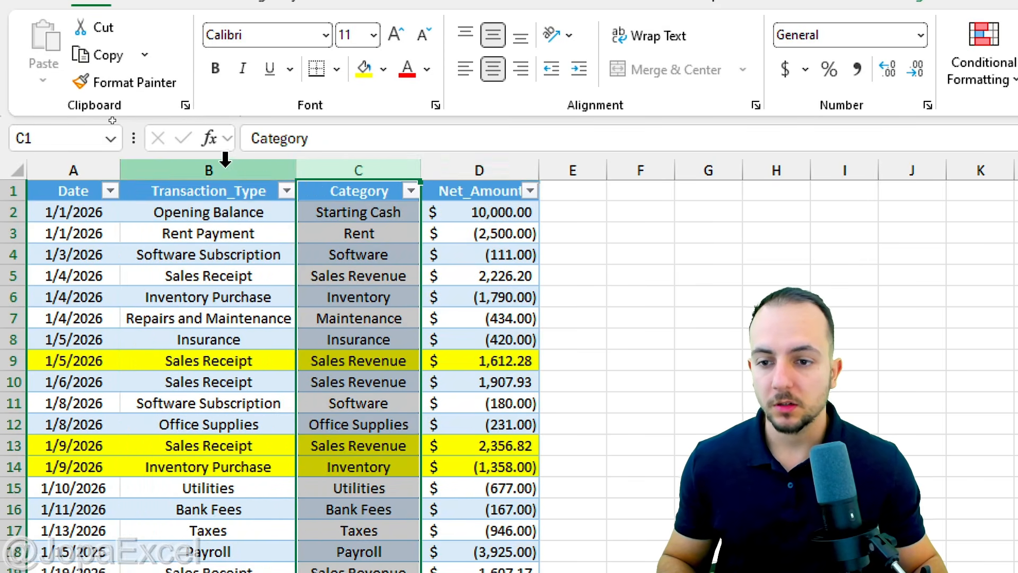
pyautogui.click(223, 160)
pyautogui.click(113, 199)
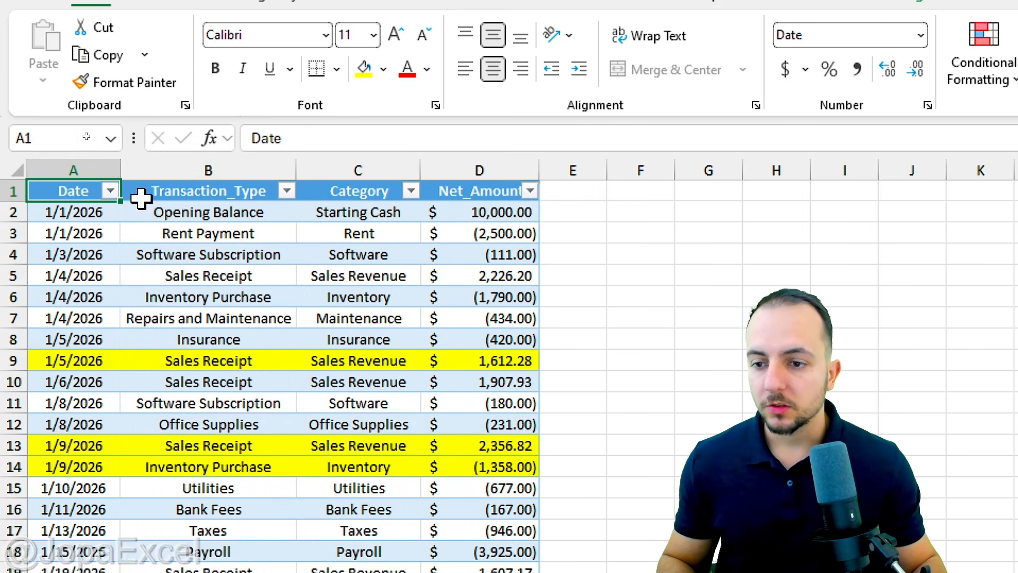
# Filter the Net_Amount column by the yellow cell color.
pyautogui.click(530, 191)
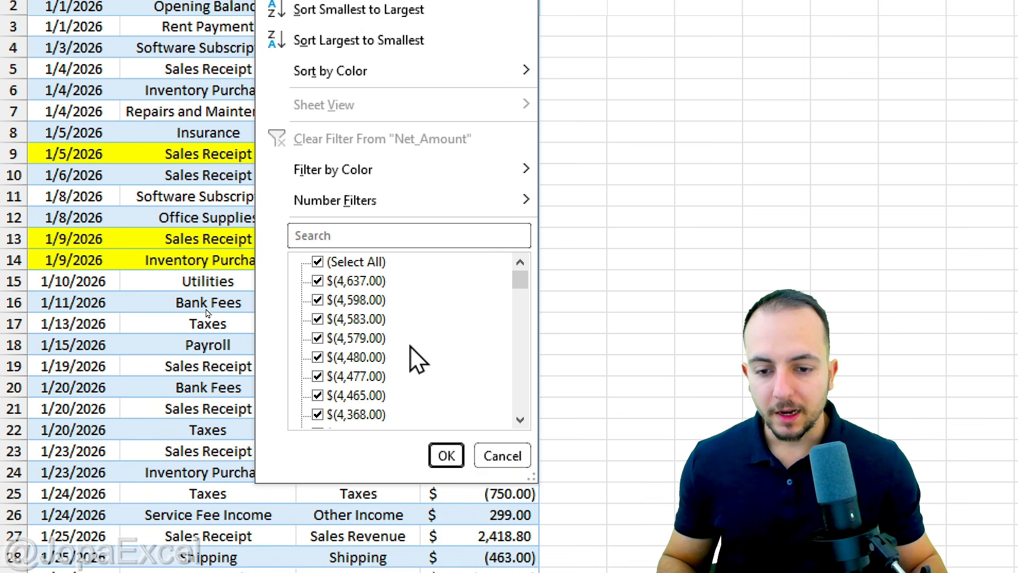
pyautogui.scroll(-4, 419, 564)
pyautogui.scroll(4, 427, 551)
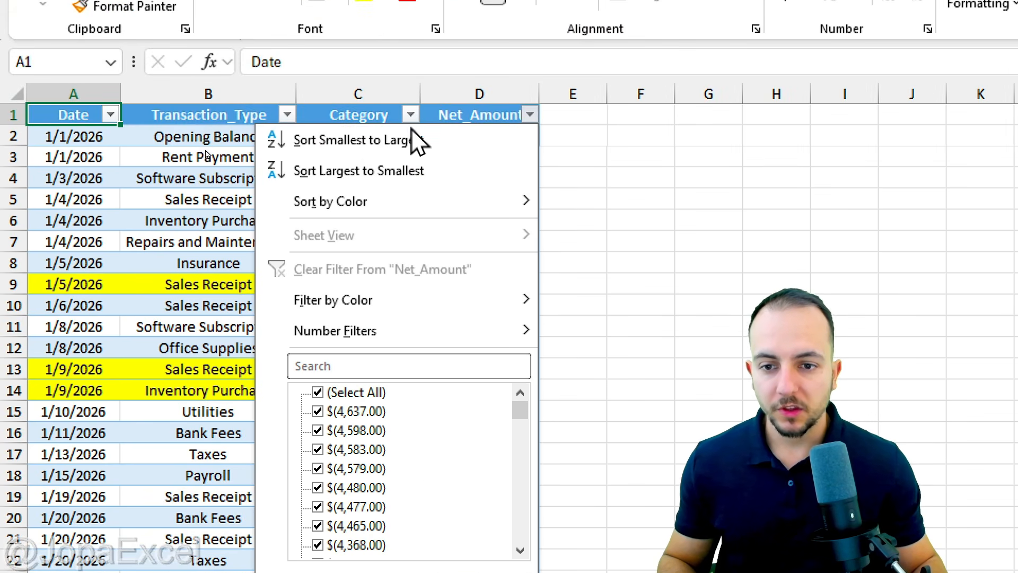
pyautogui.moveTo(409, 76)
pyautogui.moveTo(408, 301)
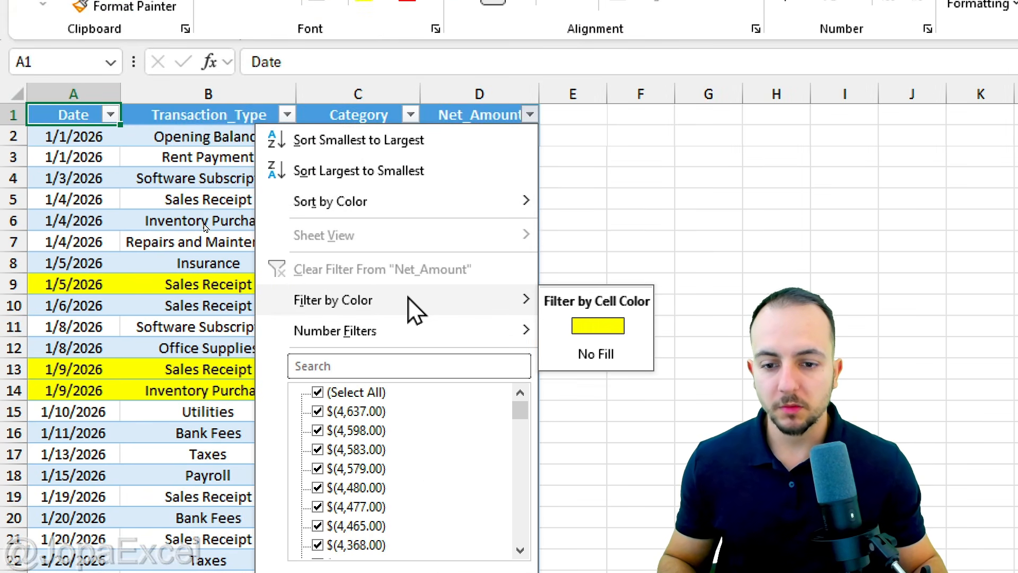
pyautogui.click(591, 338)
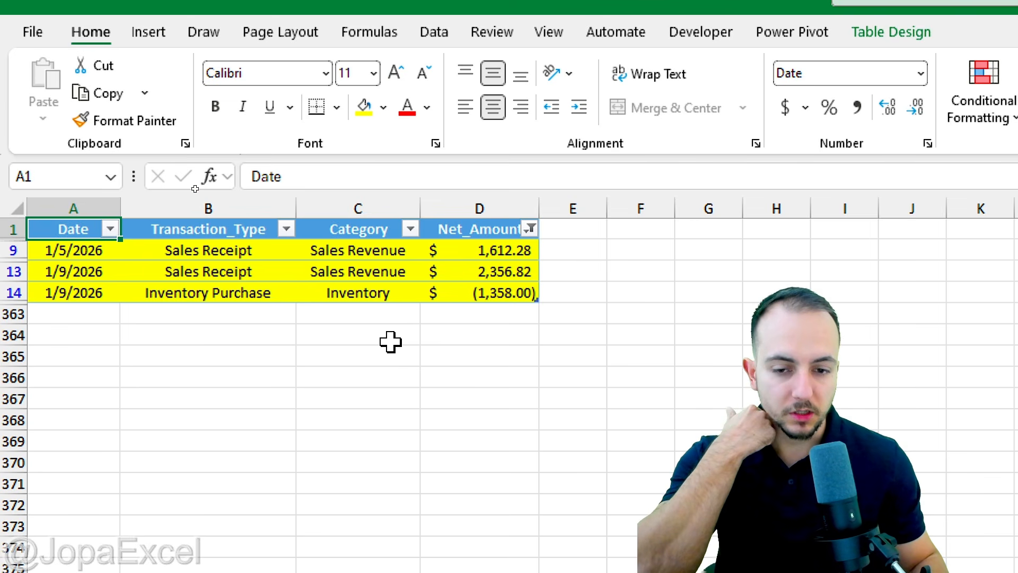
# Review the Net_Amount column's sorting and filtering options, and highlight the Date column.
pyautogui.click(530, 229)
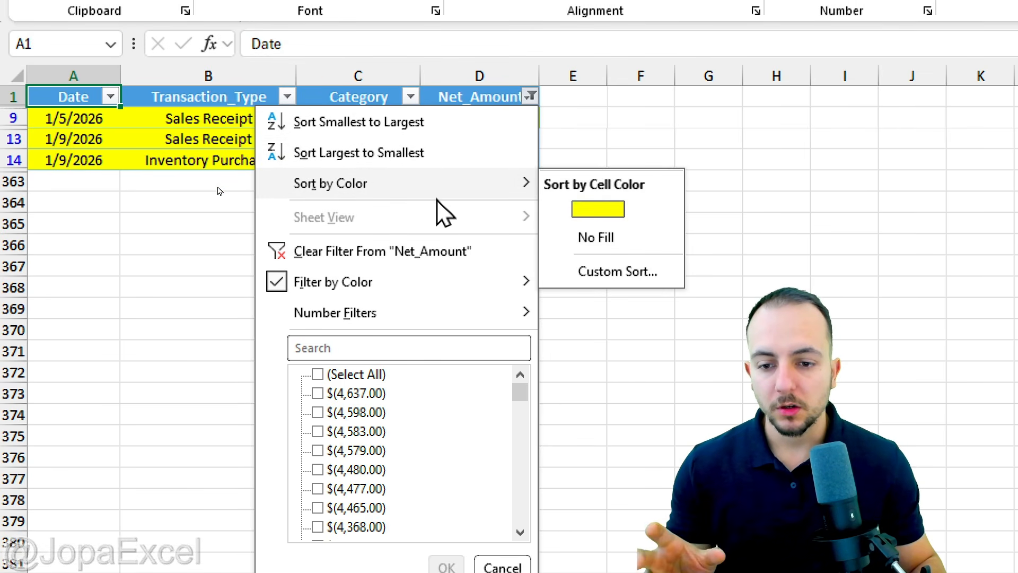
pyautogui.moveTo(413, 292)
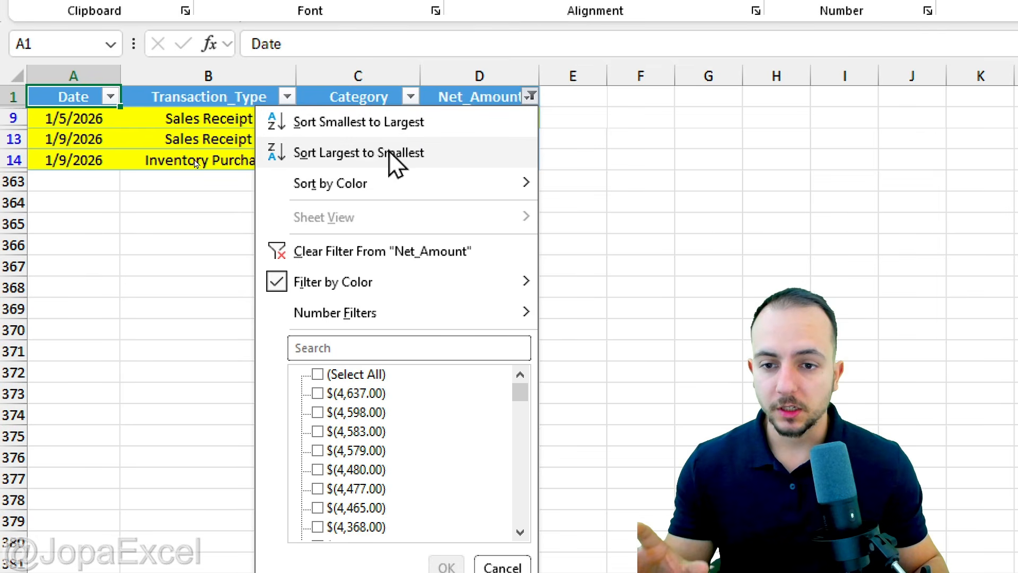
pyautogui.click(90, 80)
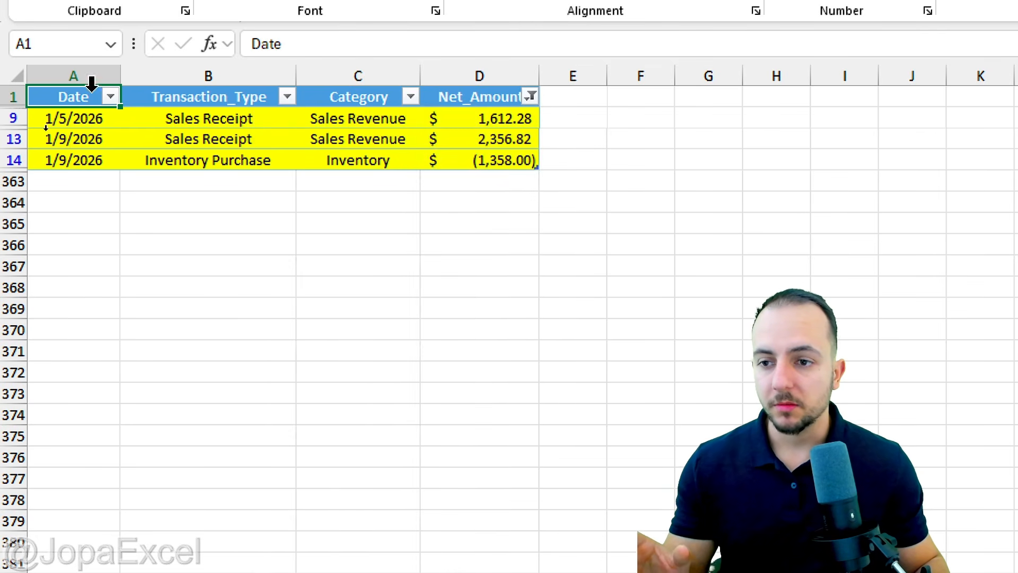
pyautogui.click(89, 76)
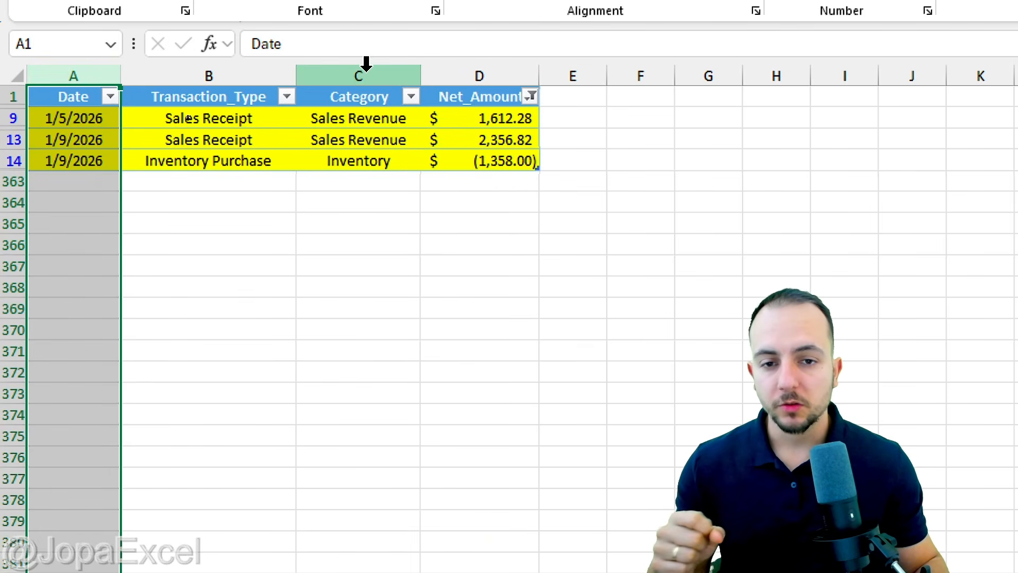
# Clear the color filter from the Net_Amount column.
pyautogui.click(480, 77)
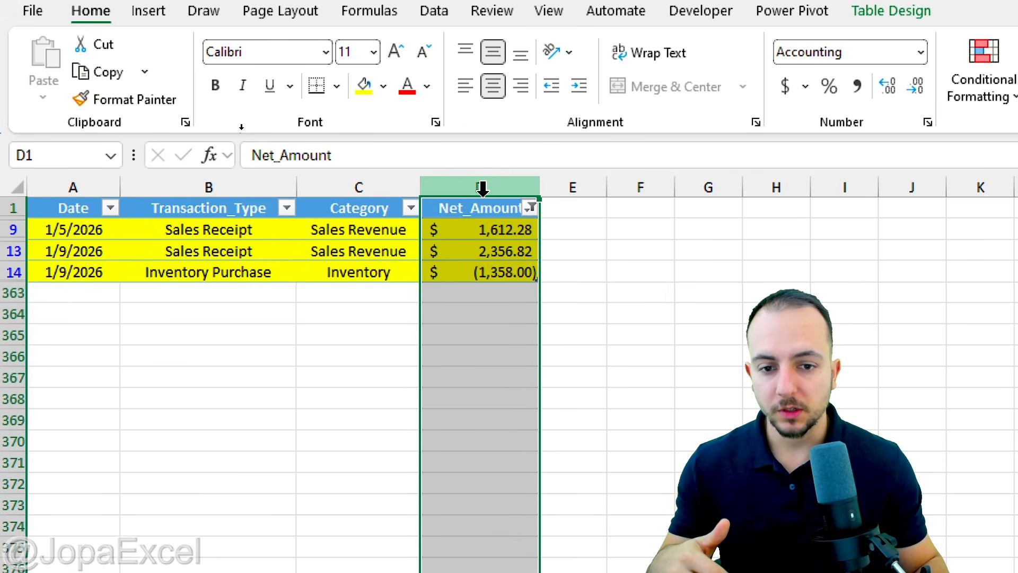
pyautogui.click(515, 100)
pyautogui.click(530, 207)
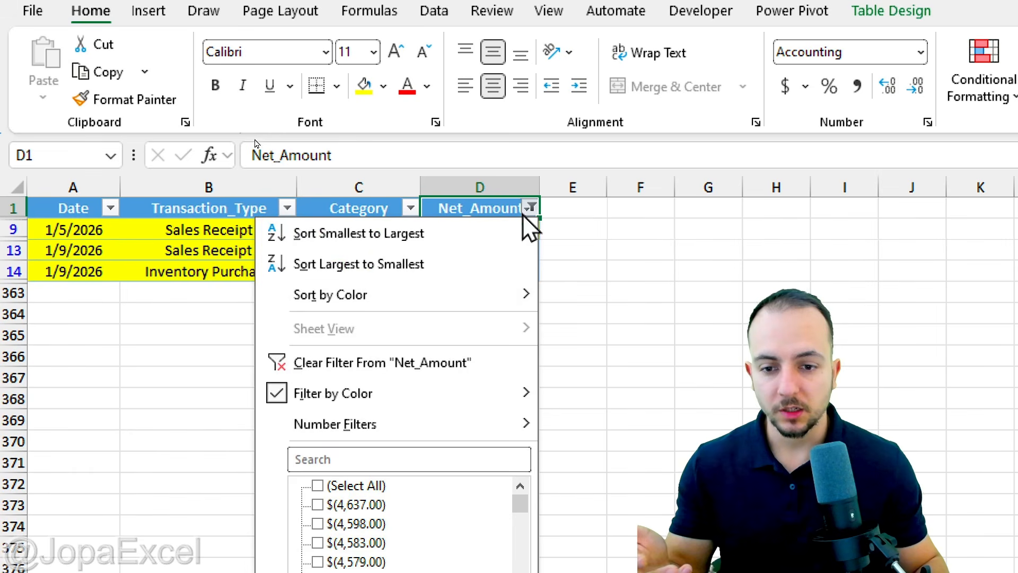
pyautogui.click(390, 360)
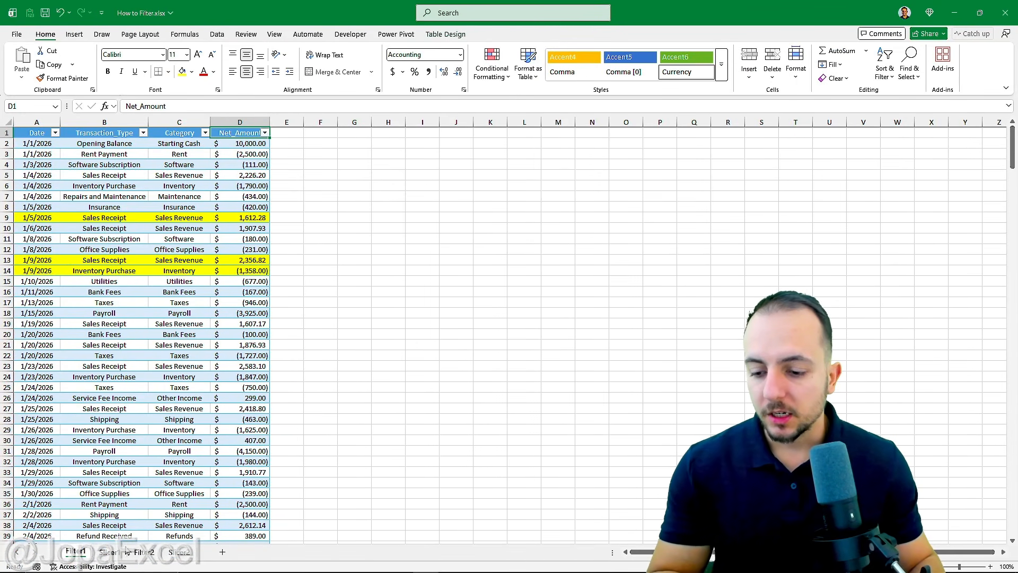
# Start a new record in row 363 below the table on the Filter1 sheet, with date 01/01/2027 and category Rent.
pyautogui.click(122, 551)
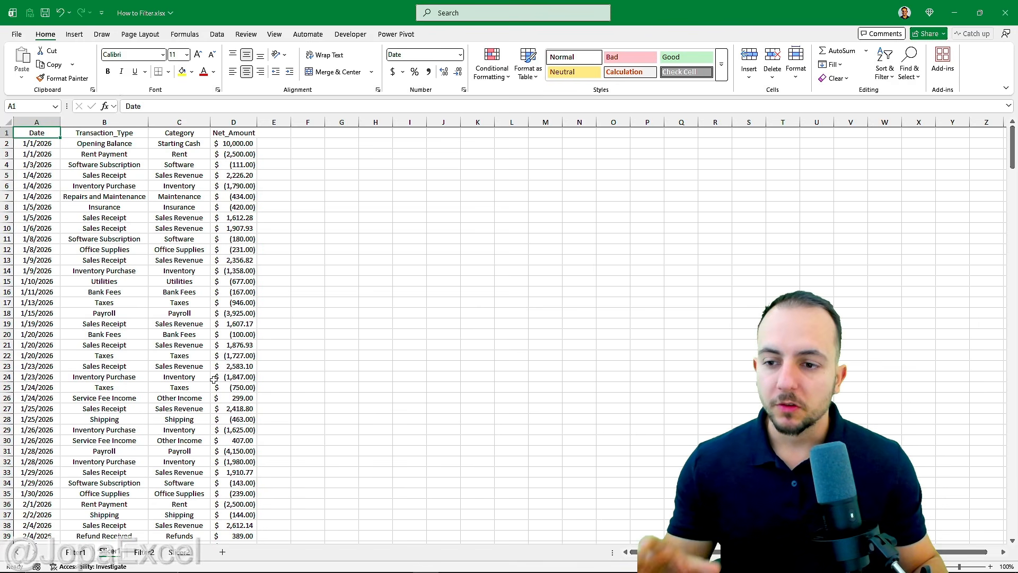
pyautogui.click(82, 551)
pyautogui.scroll(-20, 194, 410)
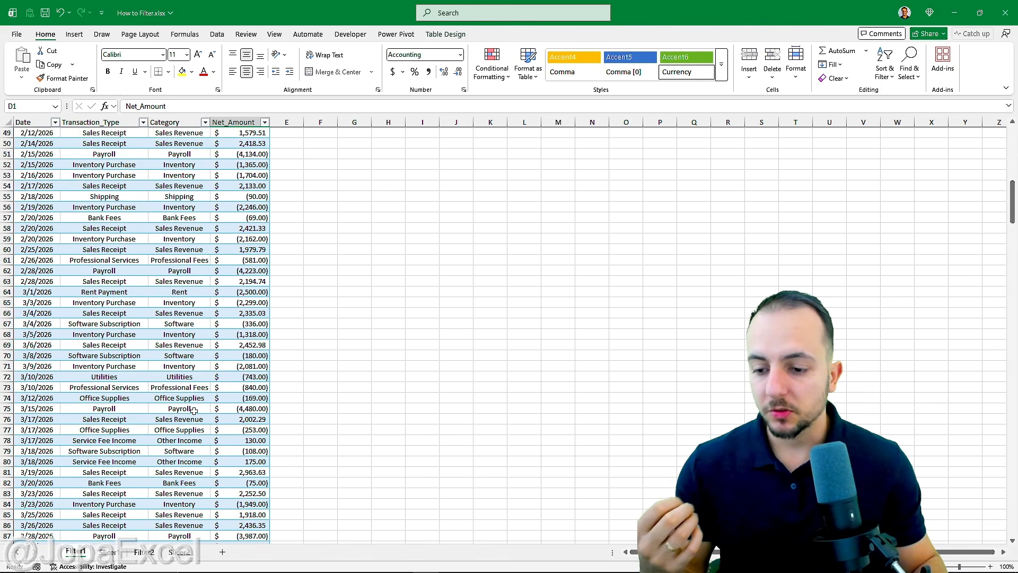
pyautogui.scroll(-20, 192, 413)
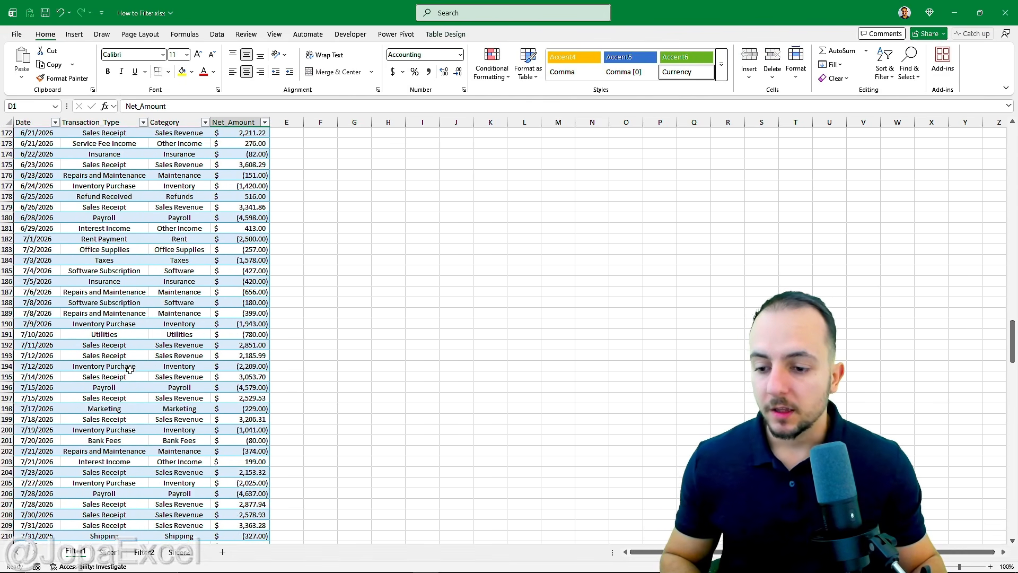
pyautogui.scroll(-20, 123, 369)
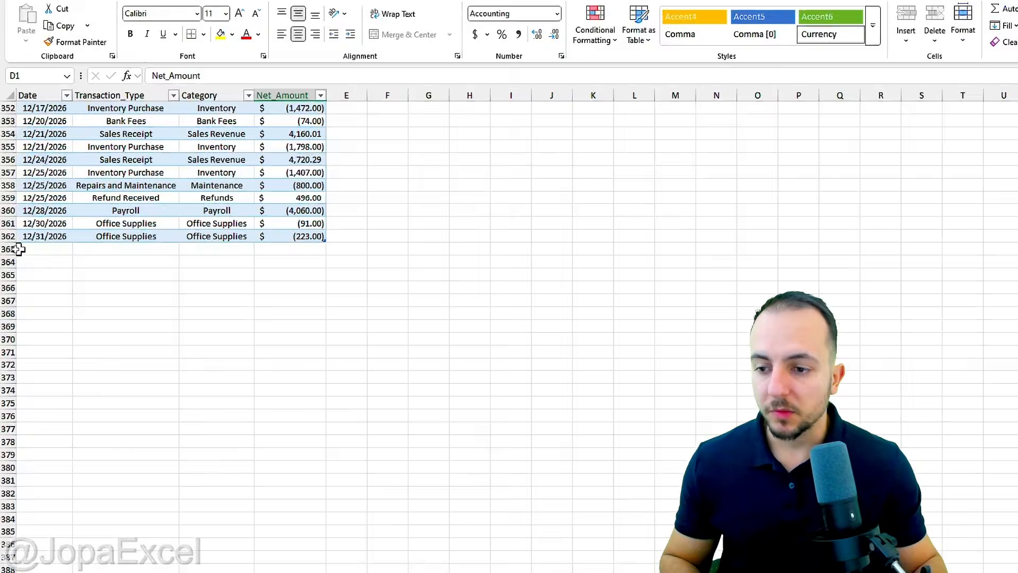
pyautogui.moveTo(12, 249); pyautogui.dragTo(13, 274)
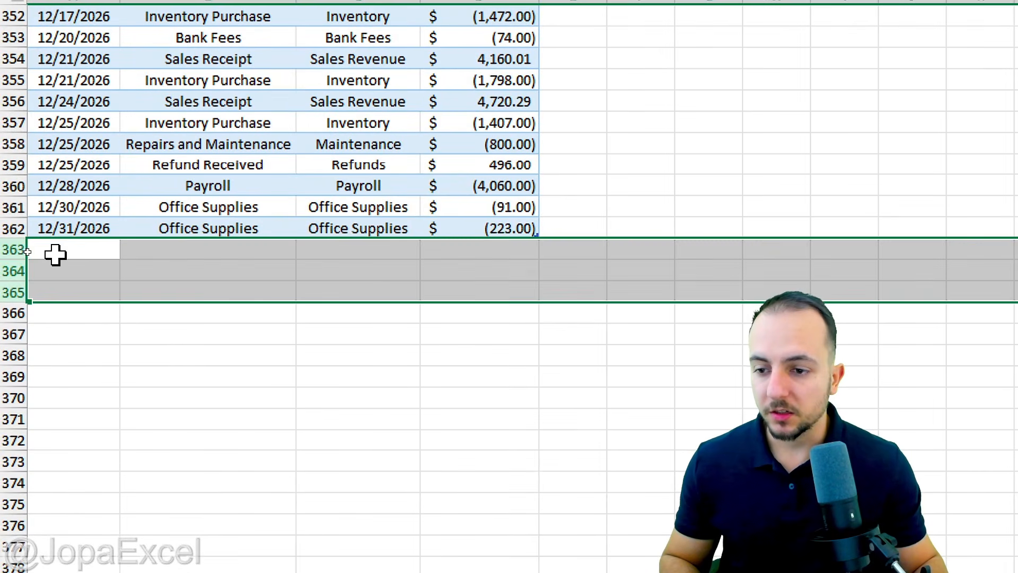
pyautogui.click(35, 252)
pyautogui.write('01/01/2027')
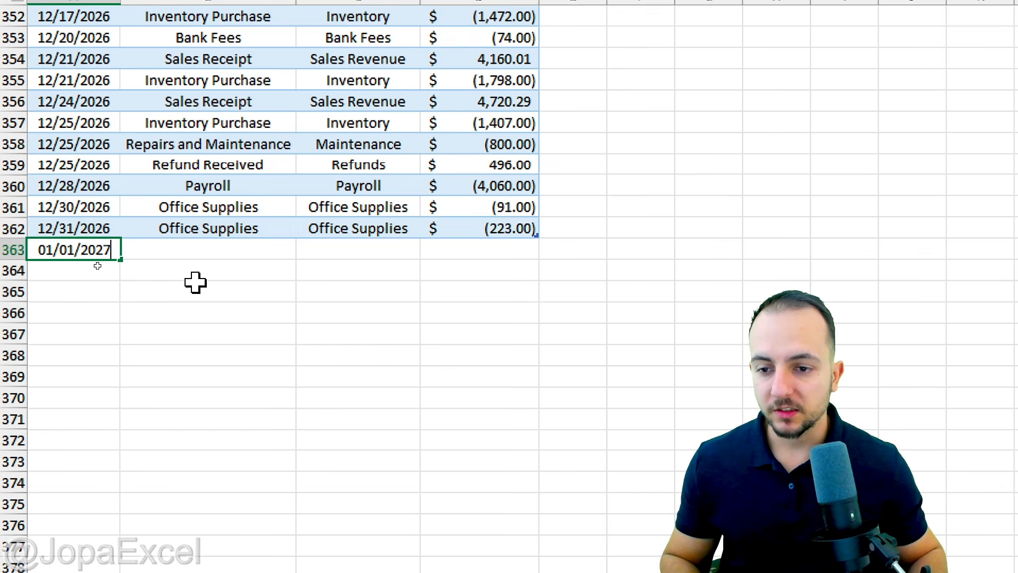
pyautogui.press('Tab')
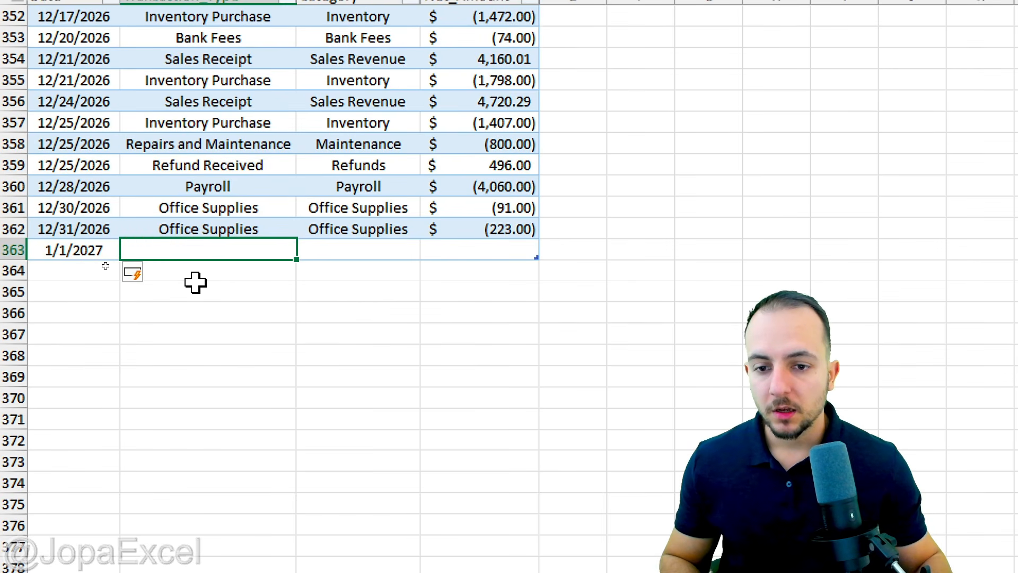
pyautogui.press('Tab')
pyautogui.write('Rent')
pyautogui.press('Return')
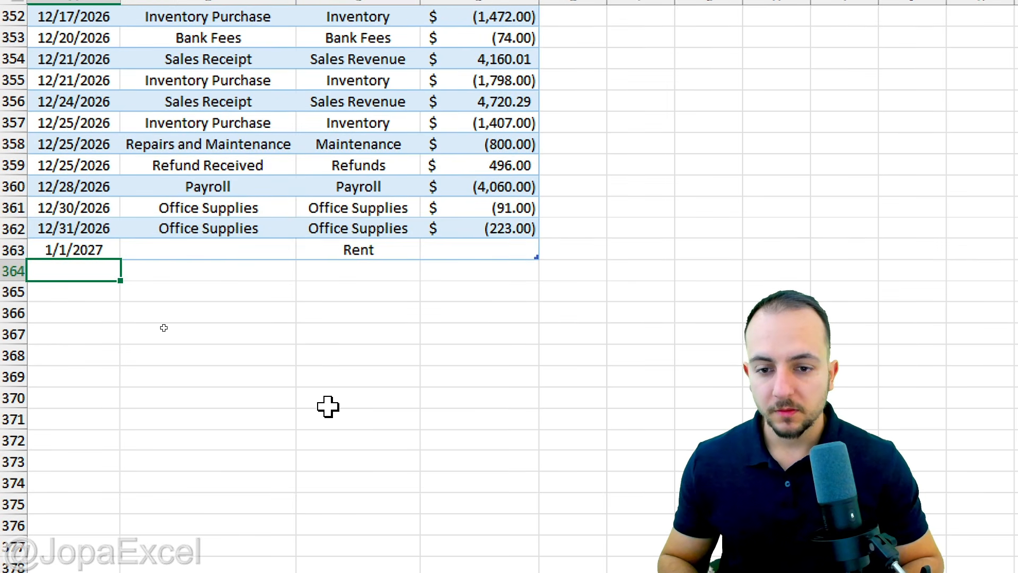
# Complete the row 363 record with a Net_Amount of 1000 and the Transaction_Type Income.
pyautogui.press('Up')
pyautogui.press('Right')
pyautogui.press('Right')
pyautogui.press('Right')
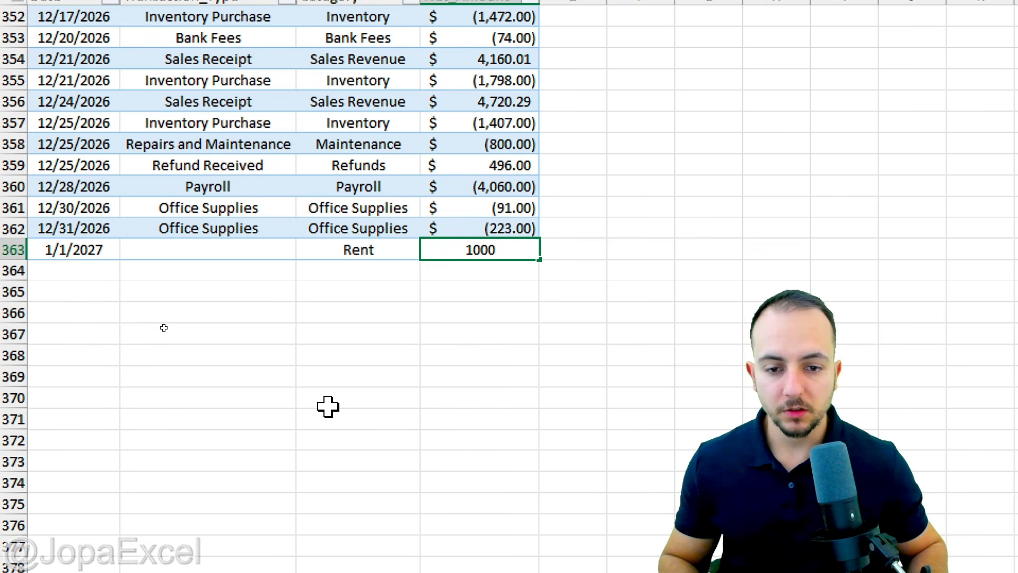
pyautogui.write('1000')
pyautogui.press('Return')
pyautogui.press('Up')
pyautogui.press('Left')
pyautogui.press('Left')
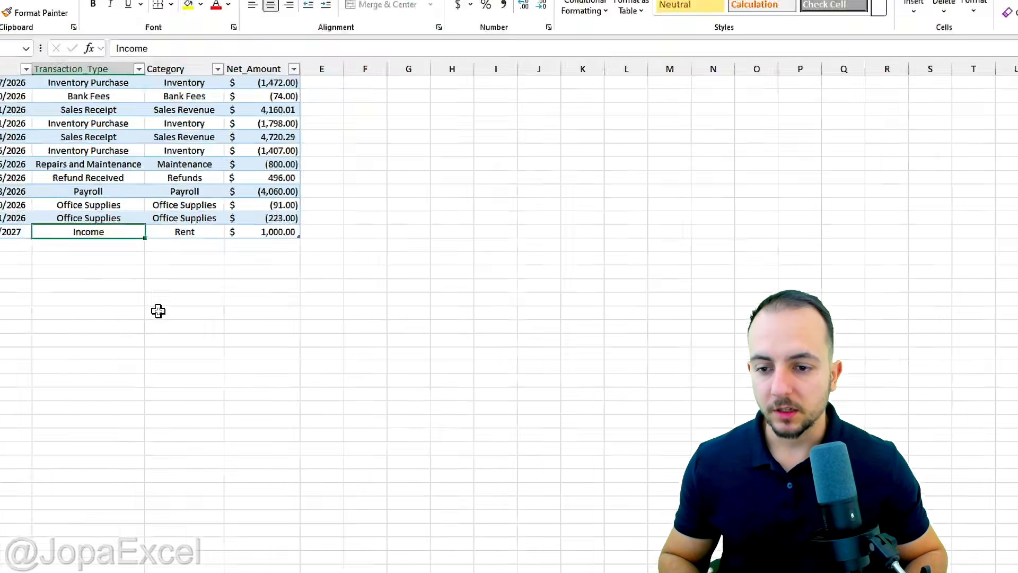
# Filter the table's Category column to show only the Rent records.
pyautogui.hotkey('ctrl', 'Home')
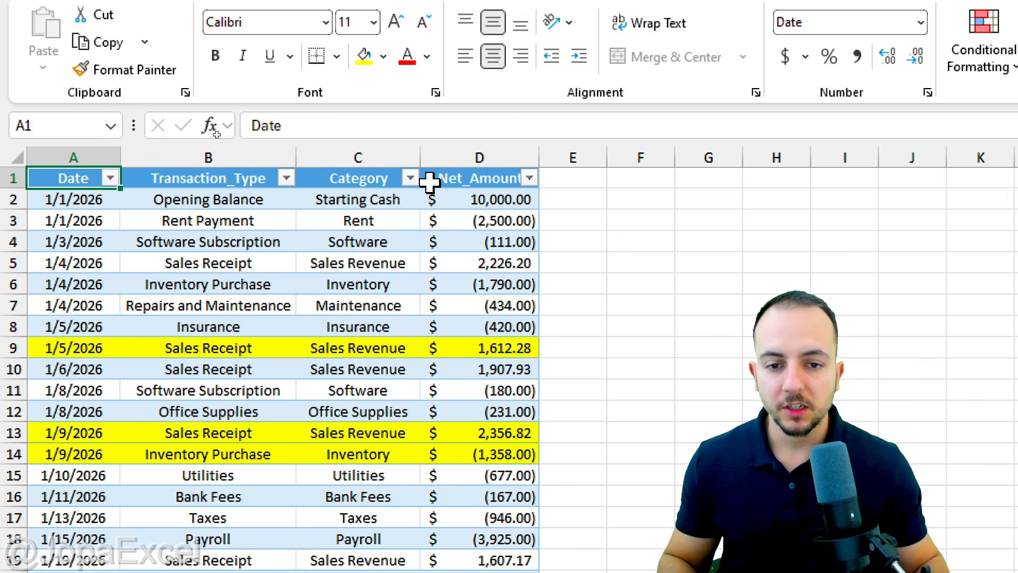
pyautogui.click(412, 178)
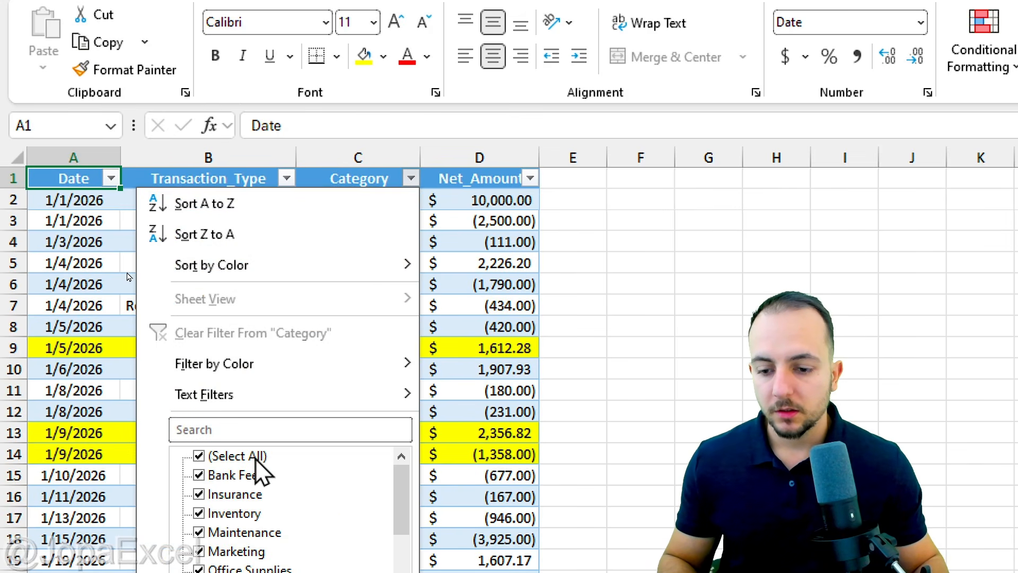
pyautogui.click(255, 455)
pyautogui.scroll(-2, 239, 562)
pyautogui.click(217, 390)
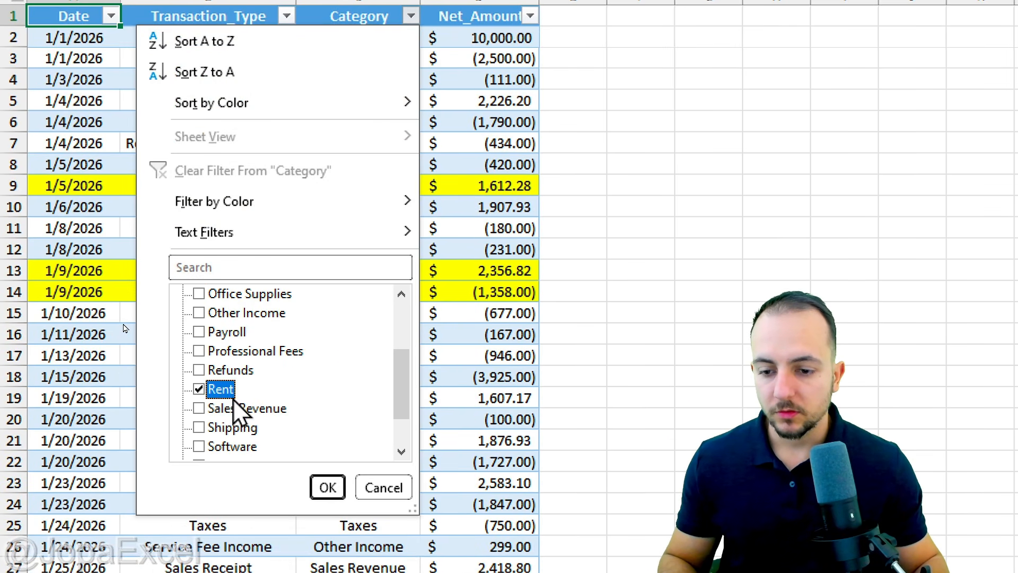
pyautogui.click(327, 487)
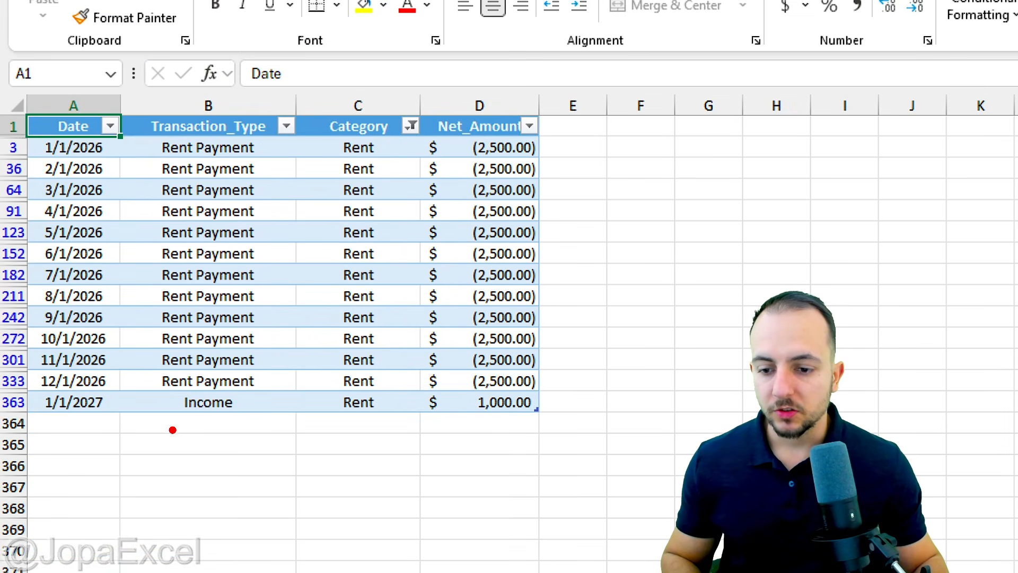
pyautogui.moveTo(26, 385)
pyautogui.mouseDown()
pyautogui.moveTo(303, 437)
pyautogui.moveTo(552, 423)
pyautogui.mouseUp()
pyautogui.moveTo(564, 411); pyautogui.dragTo(658, 457)
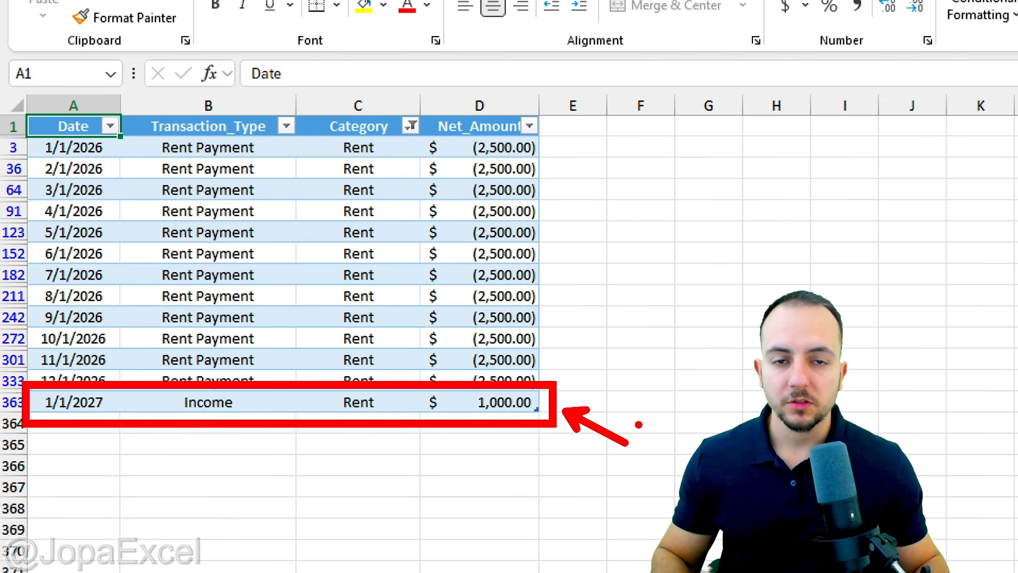
pyautogui.press('Escape')
# Convert the range A1:D362 on the Slicer1 sheet into a table with headers.
pyautogui.click(108, 552)
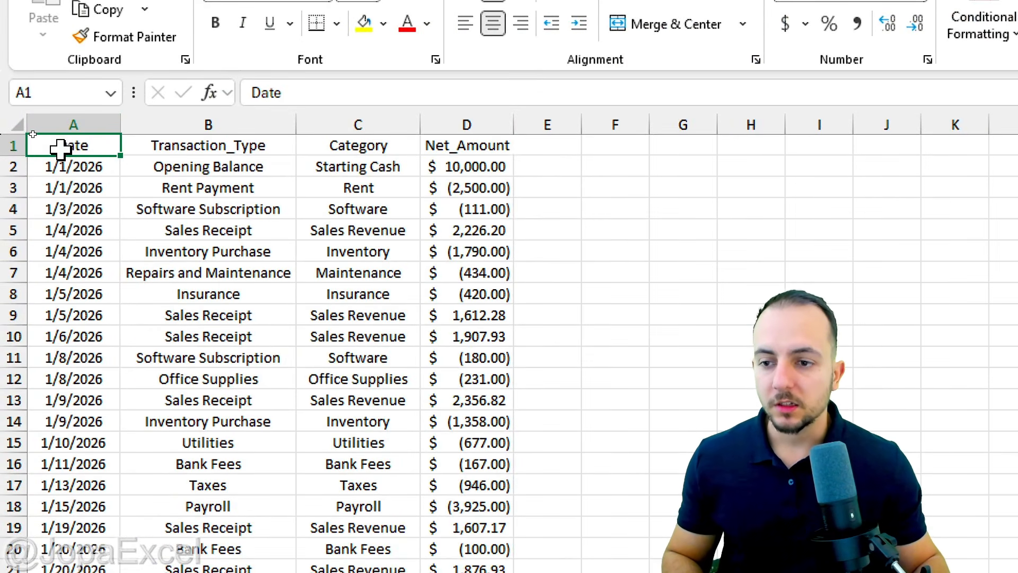
pyautogui.moveTo(59, 149); pyautogui.dragTo(476, 572)
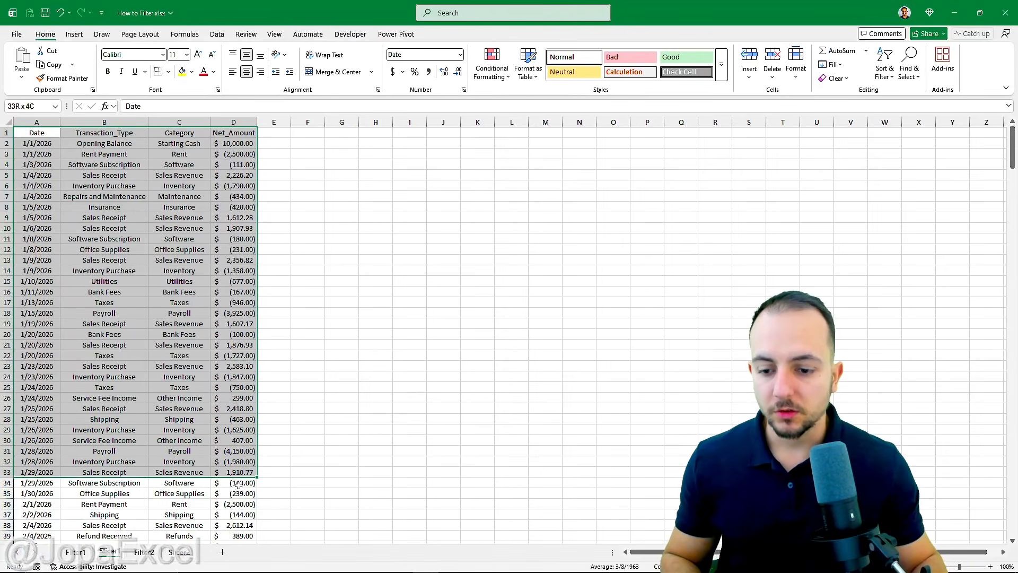
pyautogui.moveTo(238, 483); pyautogui.dragTo(237, 514)
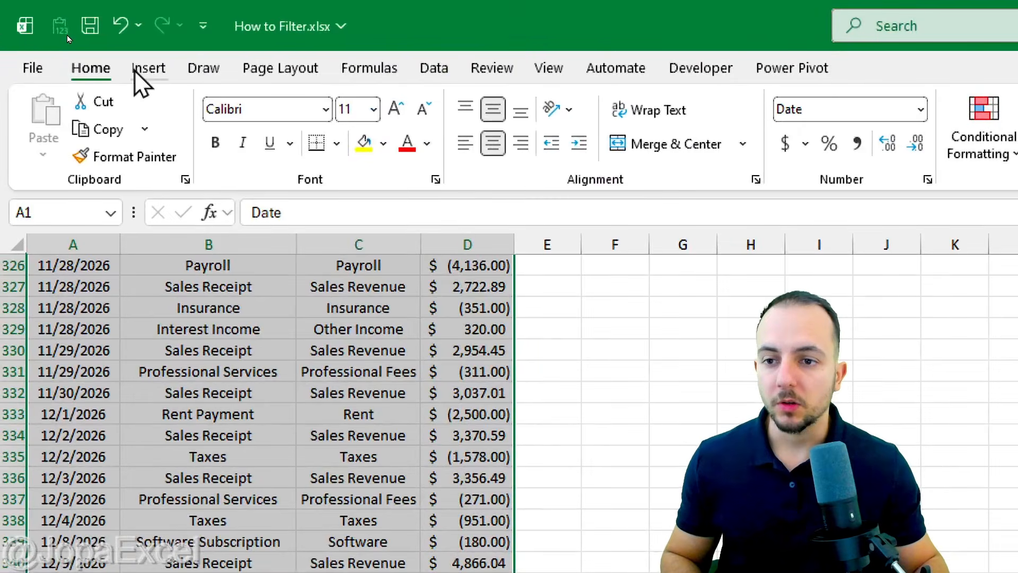
pyautogui.click(74, 34)
pyautogui.click(101, 62)
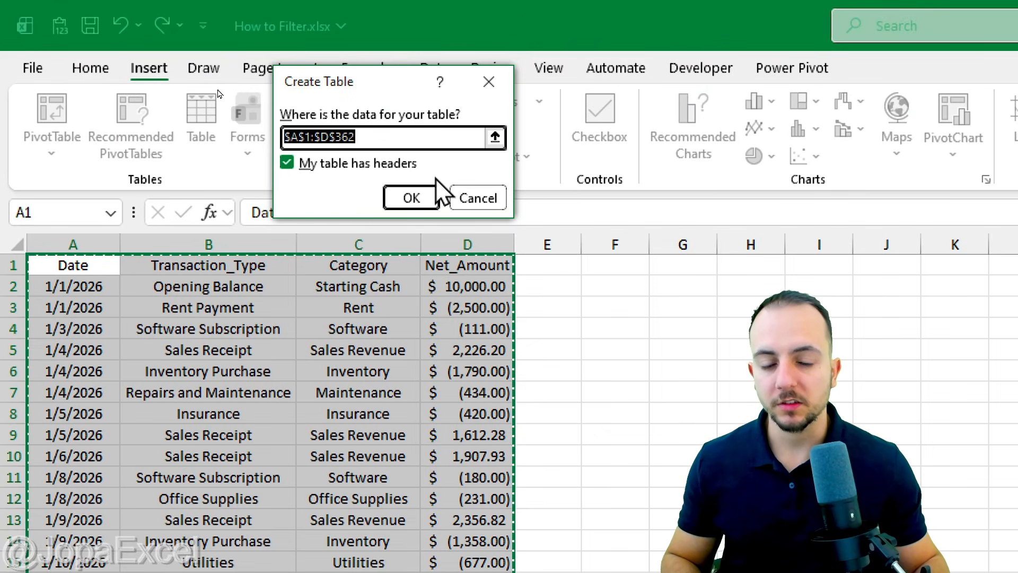
pyautogui.click(423, 197)
# Insert a slicer for the Category column and place it beside the table, next to the Net_Amount column.
pyautogui.click(339, 306)
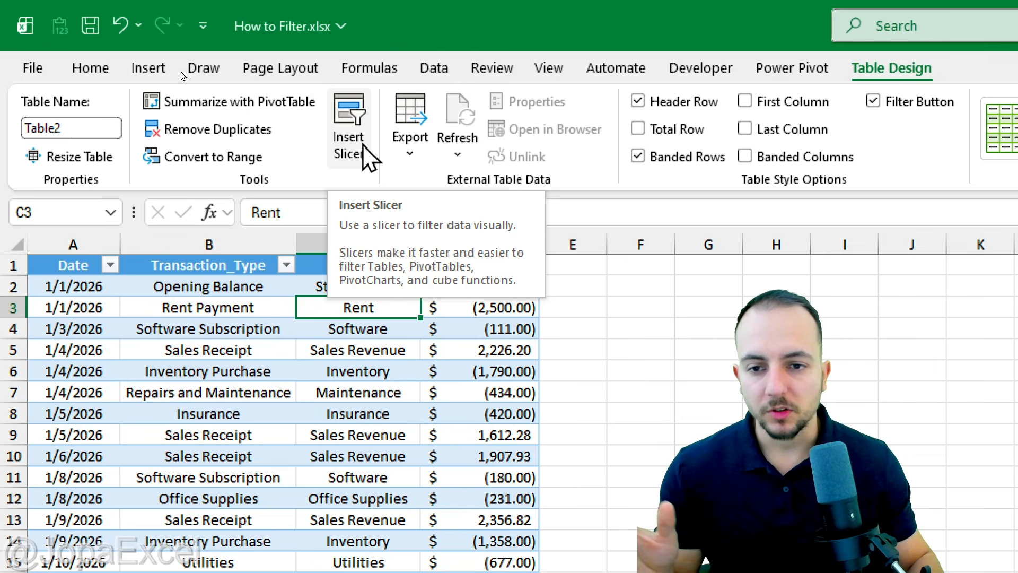
pyautogui.click(366, 156)
pyautogui.moveTo(354, 33); pyautogui.dragTo(646, 115)
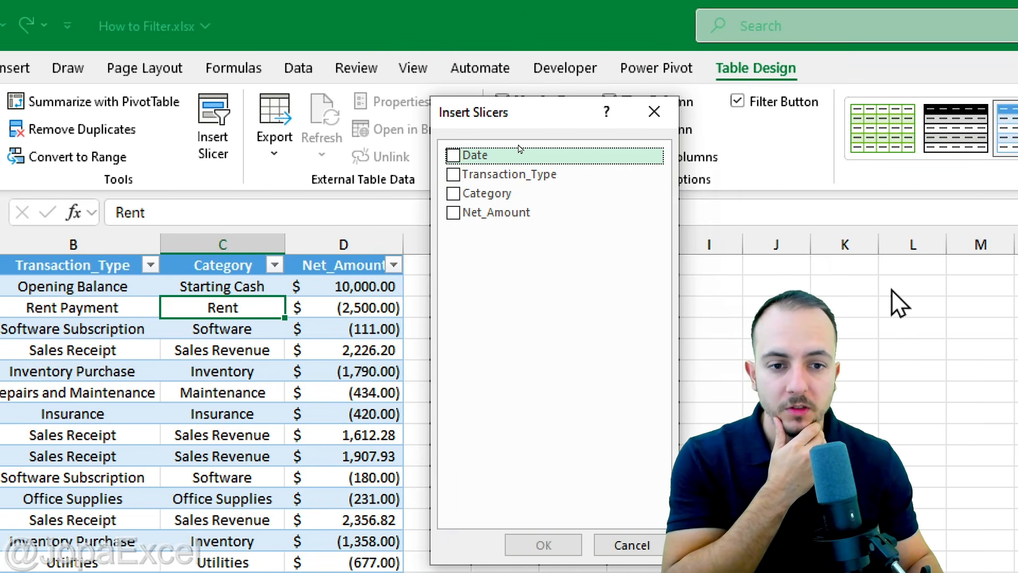
pyautogui.click(448, 199)
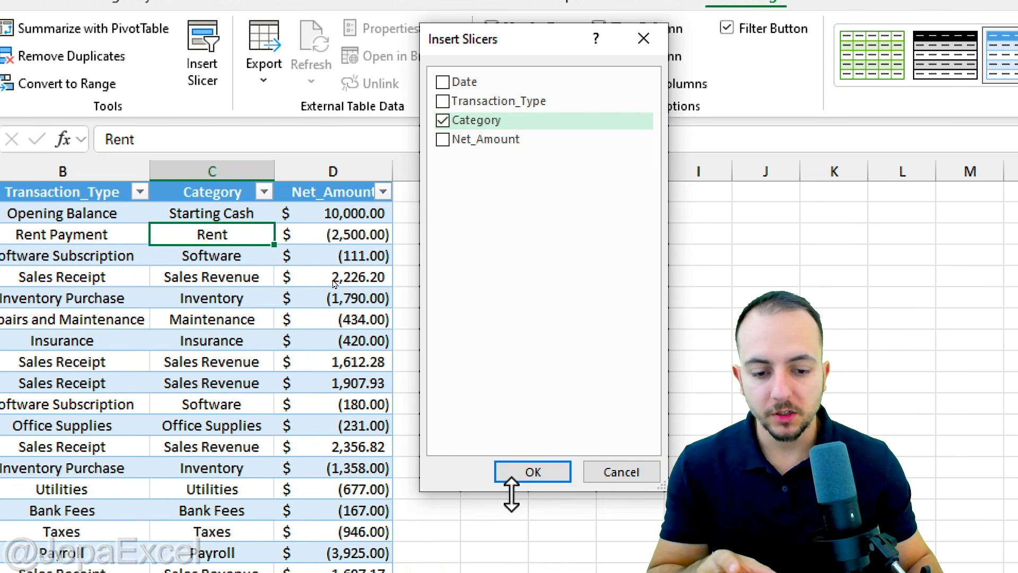
pyautogui.click(530, 547)
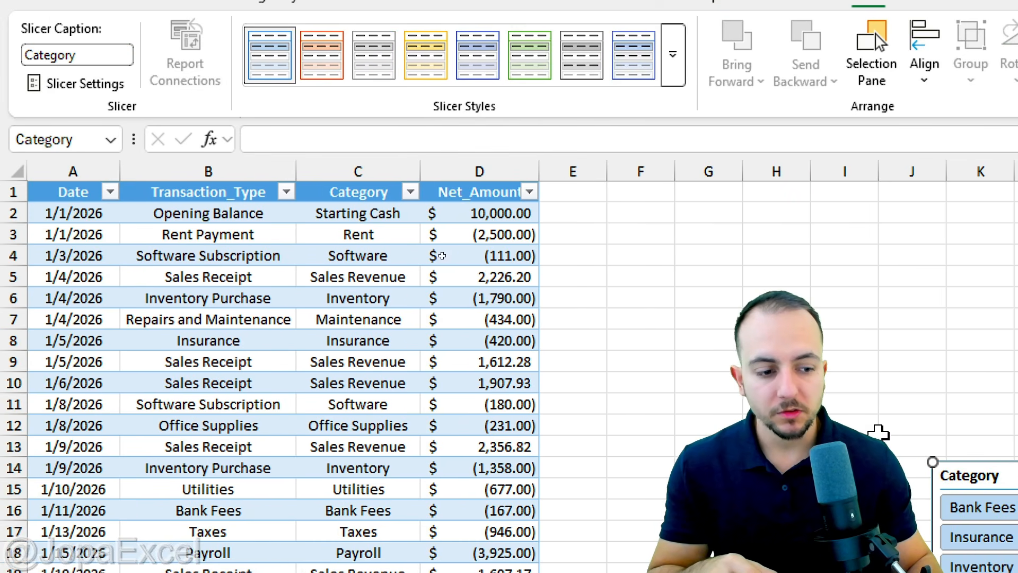
pyautogui.moveTo(961, 468); pyautogui.dragTo(589, 212)
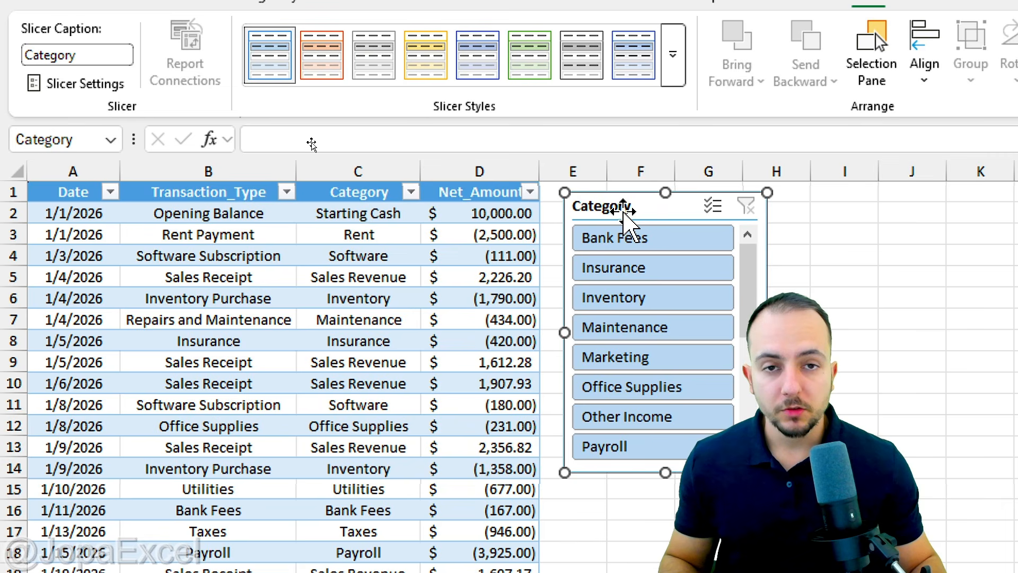
pyautogui.moveTo(623, 210)
pyautogui.mouseDown()
pyautogui.moveTo(274, 252)
pyautogui.moveTo(442, 241)
pyautogui.moveTo(506, 251)
pyautogui.moveTo(637, 209)
pyautogui.moveTo(612, 202)
pyautogui.moveTo(633, 204)
pyautogui.mouseUp()
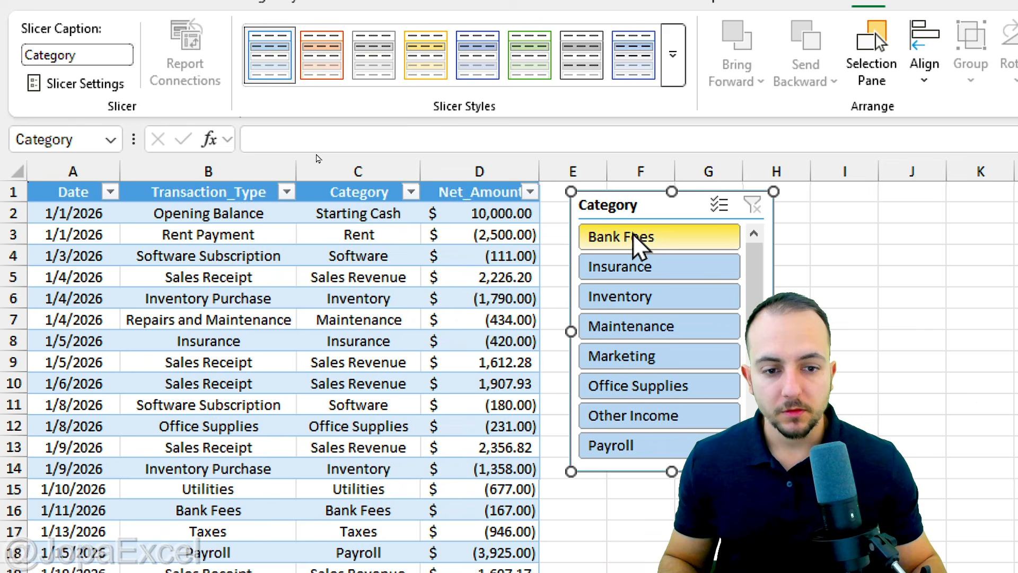
# Filter the table with the Category slicer one value at a time, from Bank Fees to Other Income, ending on Maintenance.
pyautogui.click(665, 245)
pyautogui.click(651, 266)
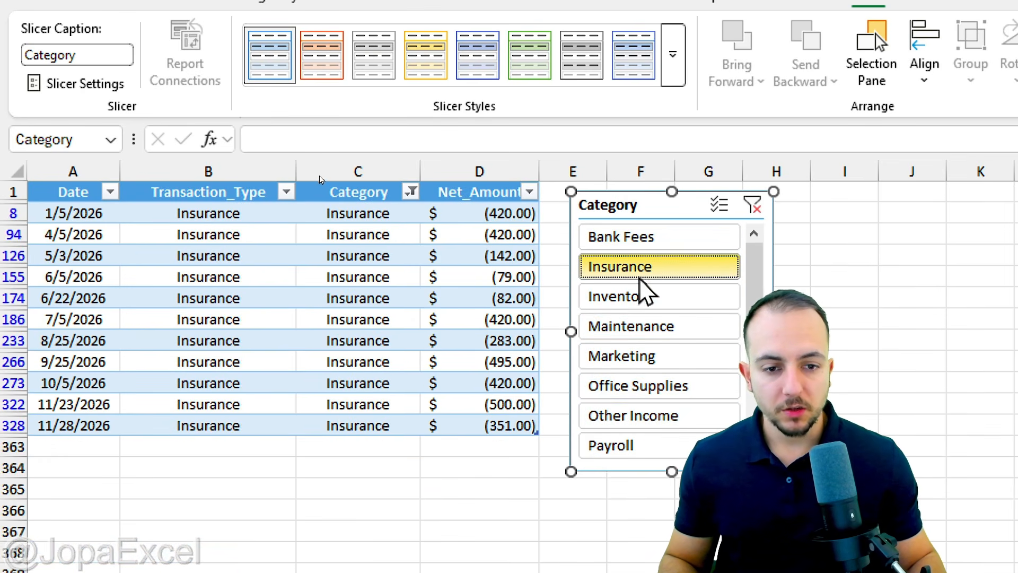
pyautogui.click(644, 298)
pyautogui.click(647, 330)
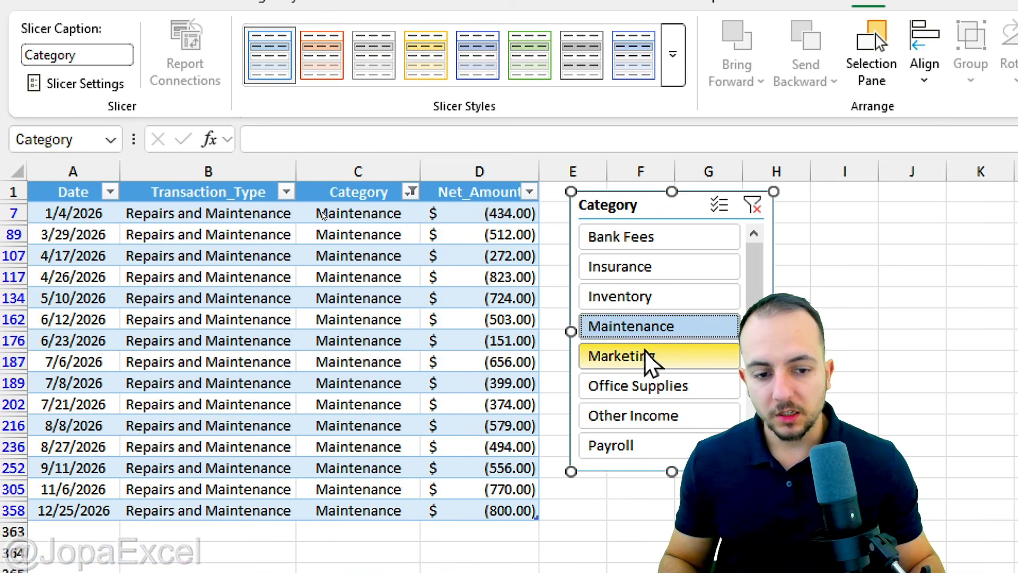
pyautogui.click(646, 356)
pyautogui.click(641, 384)
pyautogui.click(642, 414)
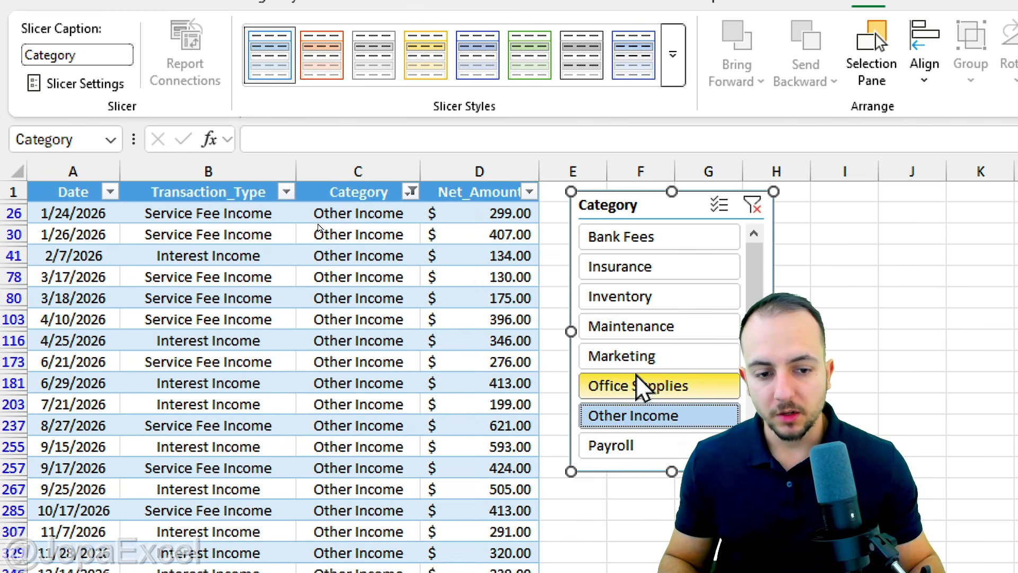
pyautogui.click(638, 333)
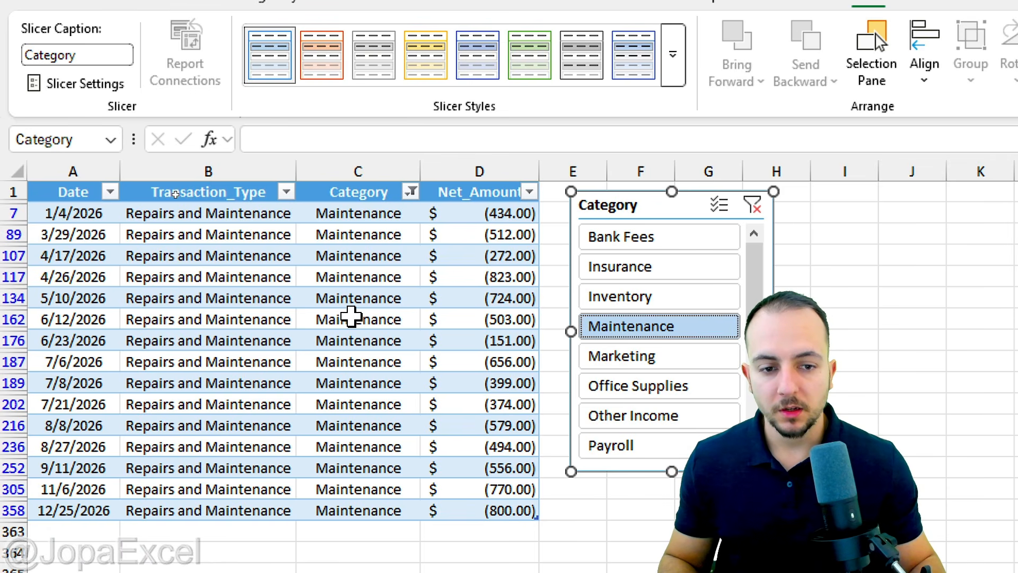
# Clear the Category slicer's Maintenance filter, filter the table by Inventory, and clear that filter as well.
pyautogui.click(752, 205)
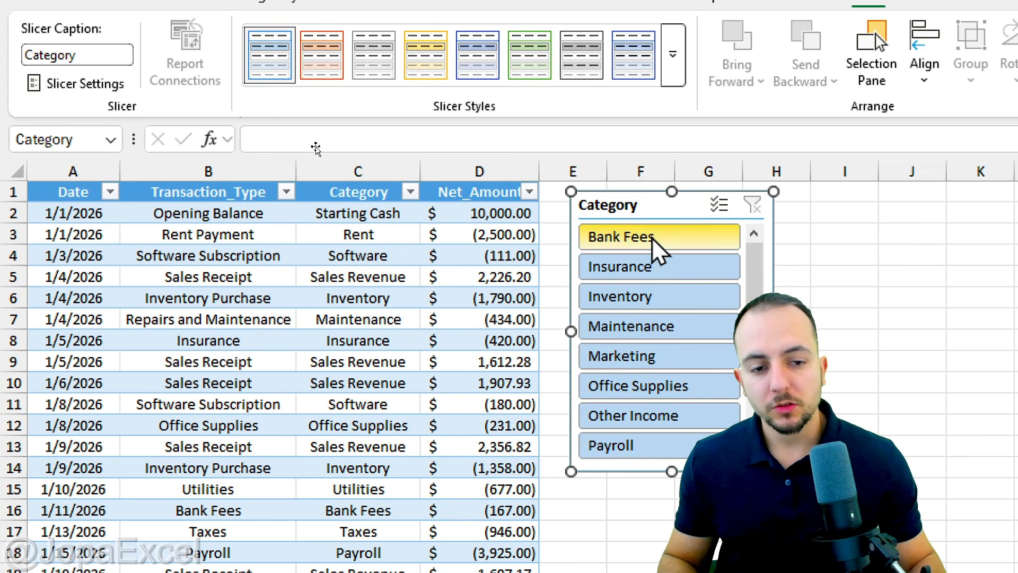
pyautogui.click(660, 297)
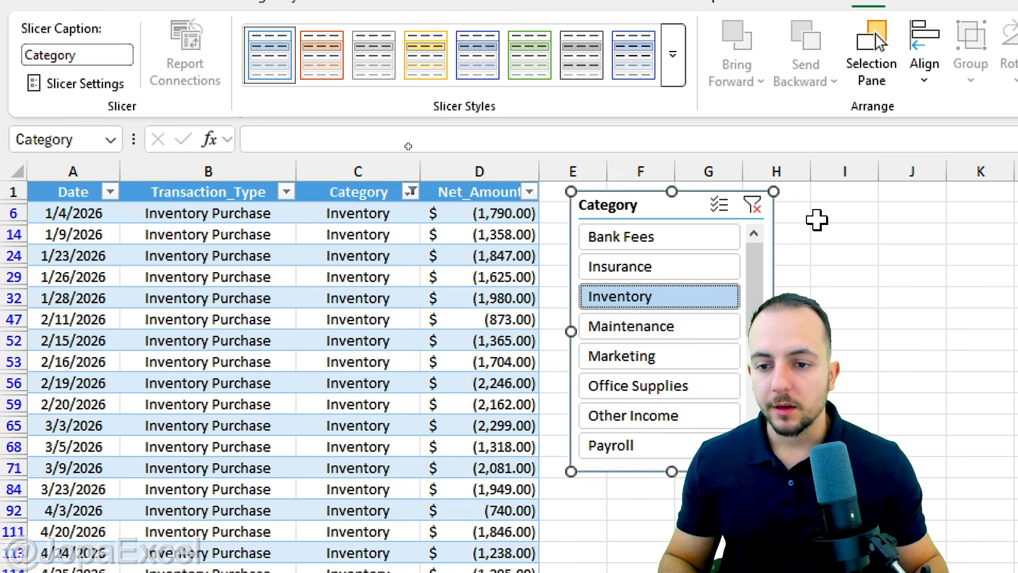
pyautogui.click(753, 205)
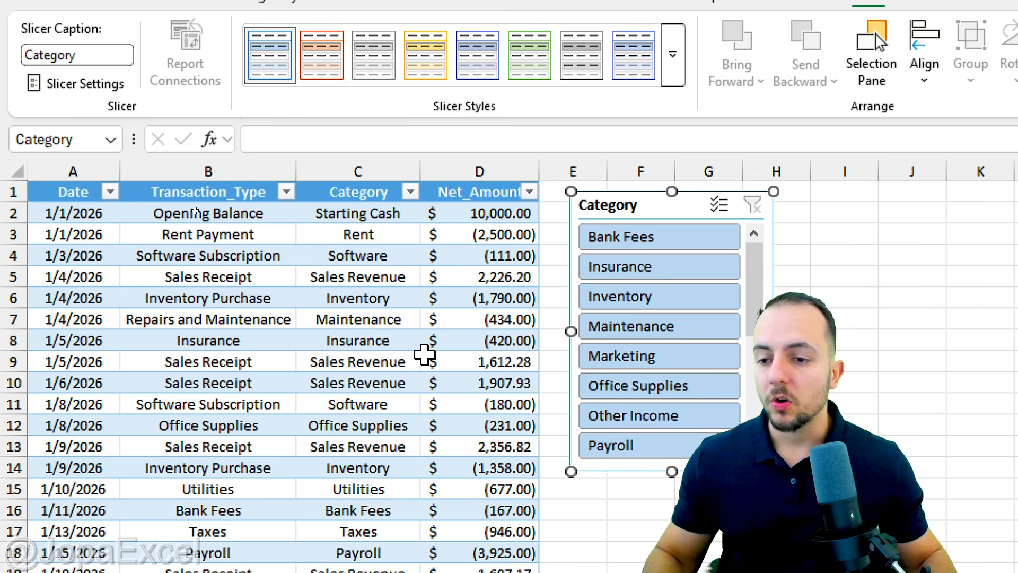
# Arrange the Category slicer's buttons in 4 columns and enlarge the slicer to about 5.07" wide so the category names fit.
pyautogui.click(58, 171)
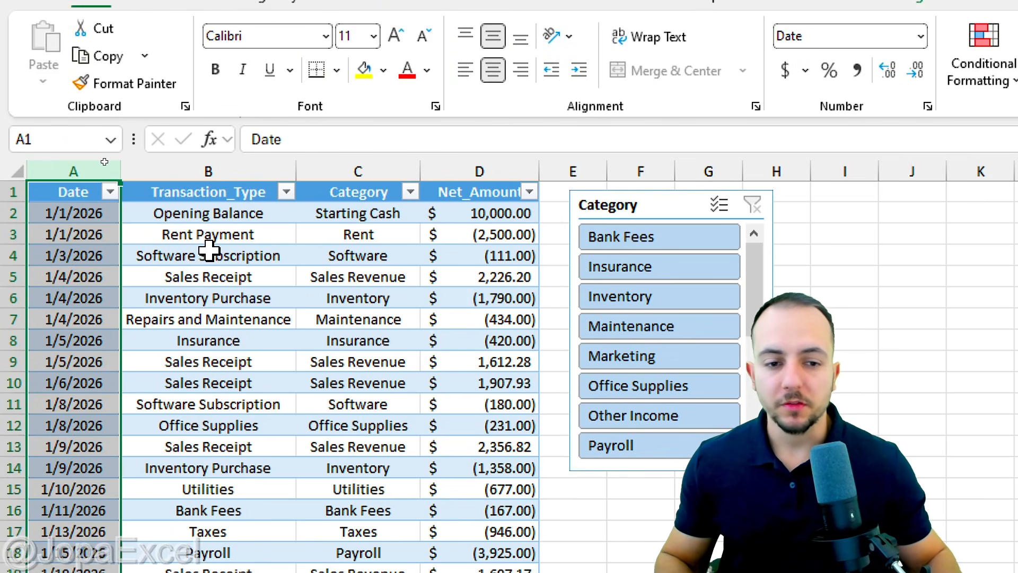
pyautogui.click(689, 207)
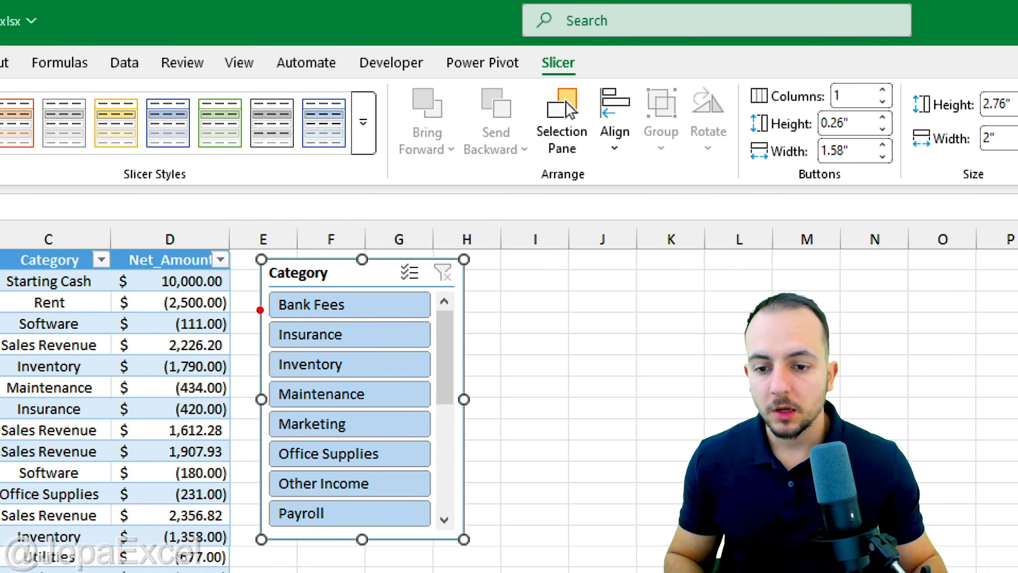
pyautogui.moveTo(260, 309); pyautogui.dragTo(412, 309)
pyautogui.moveTo(270, 333); pyautogui.dragTo(381, 333)
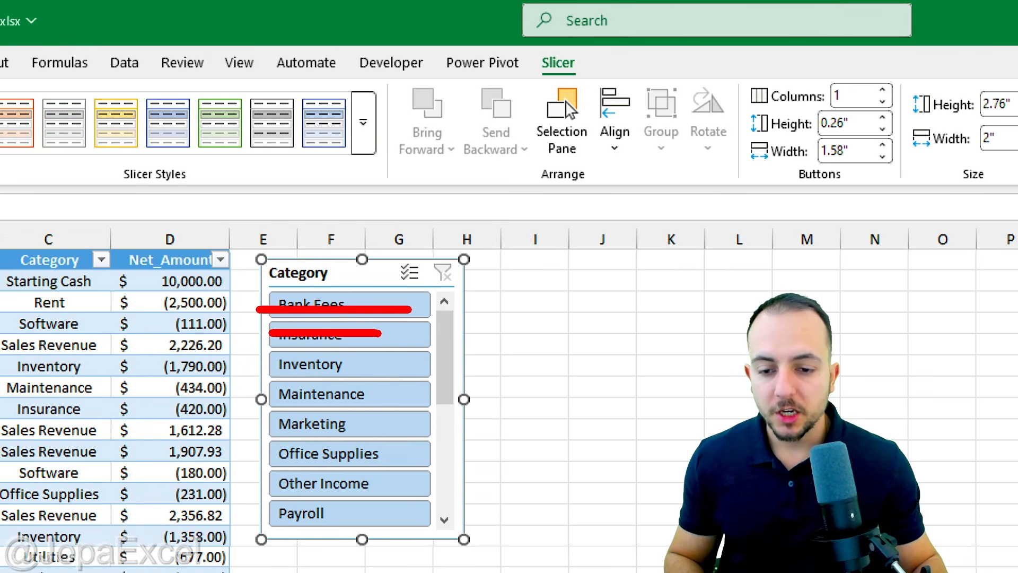
pyautogui.moveTo(274, 365); pyautogui.dragTo(381, 365)
pyautogui.moveTo(267, 400); pyautogui.dragTo(358, 402)
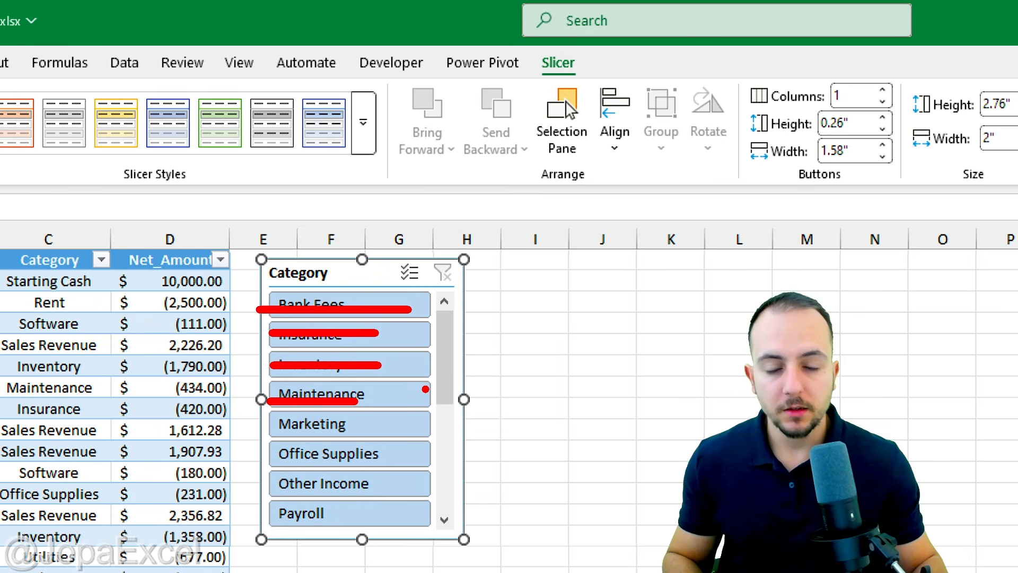
pyautogui.press('Escape')
pyautogui.doubleClick(883, 90)
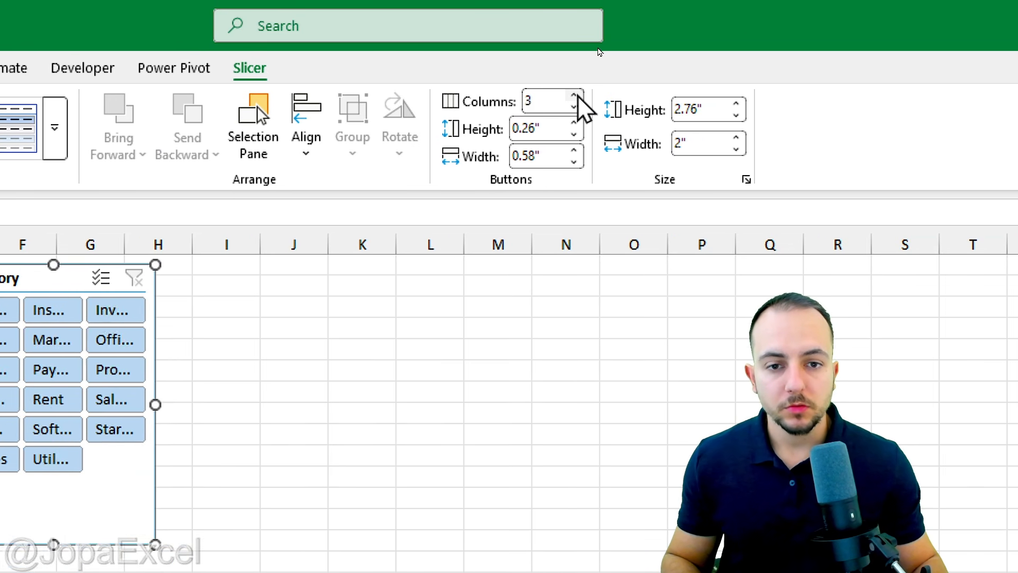
pyautogui.click(574, 96)
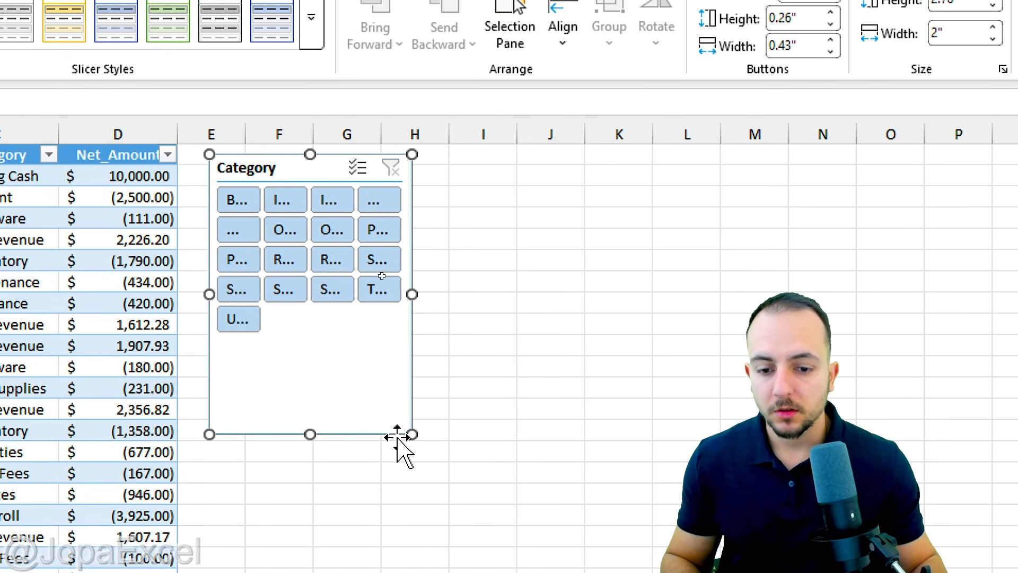
pyautogui.moveTo(412, 434); pyautogui.dragTo(724, 358)
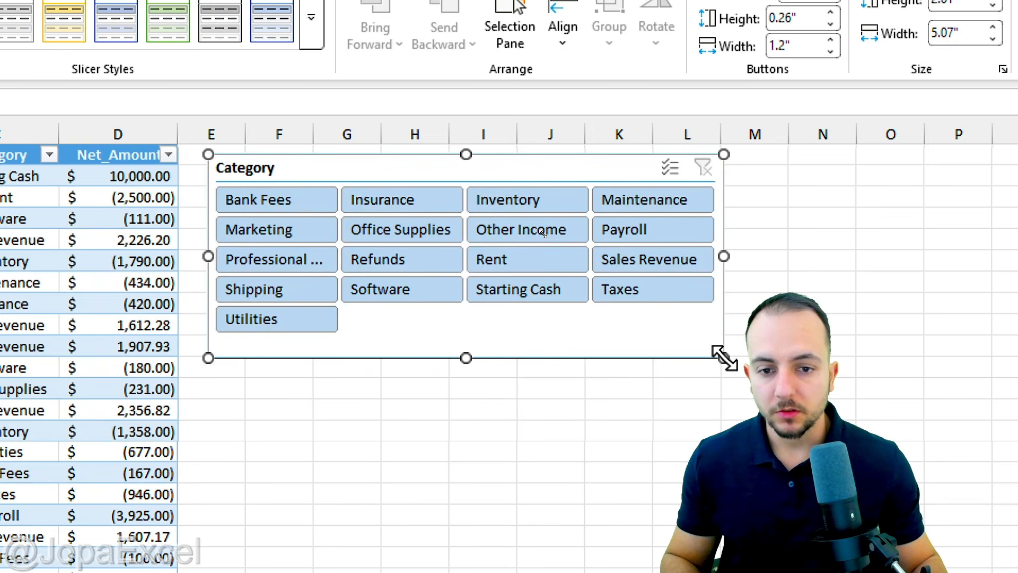
pyautogui.press('Escape')
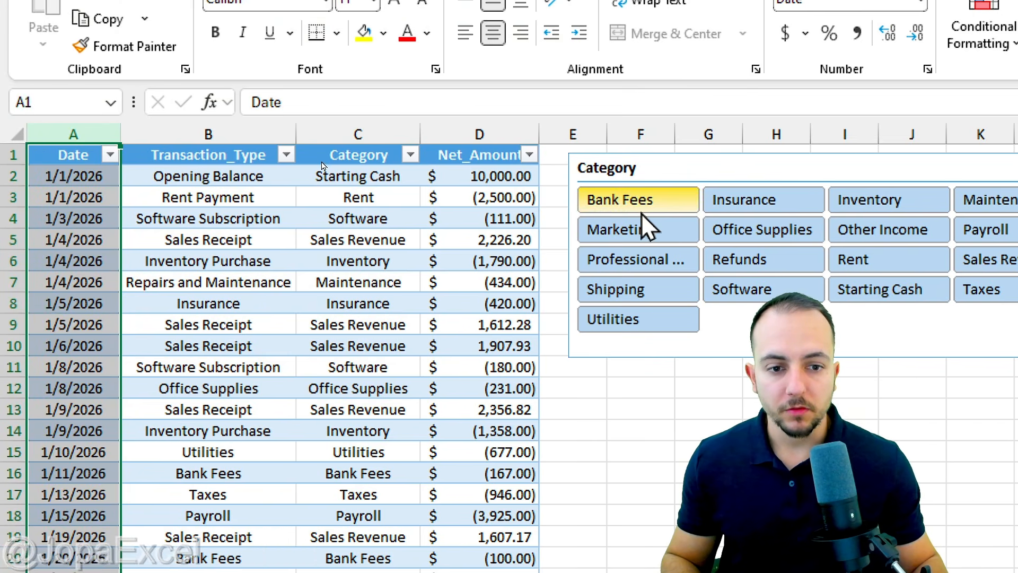
# Filter the table with the Category slicer one value at a time, including Refunds, Software, Shipping and Office Supplies, ending on Bank Fees.
pyautogui.click(552, 204)
pyautogui.click(689, 229)
pyautogui.click(742, 260)
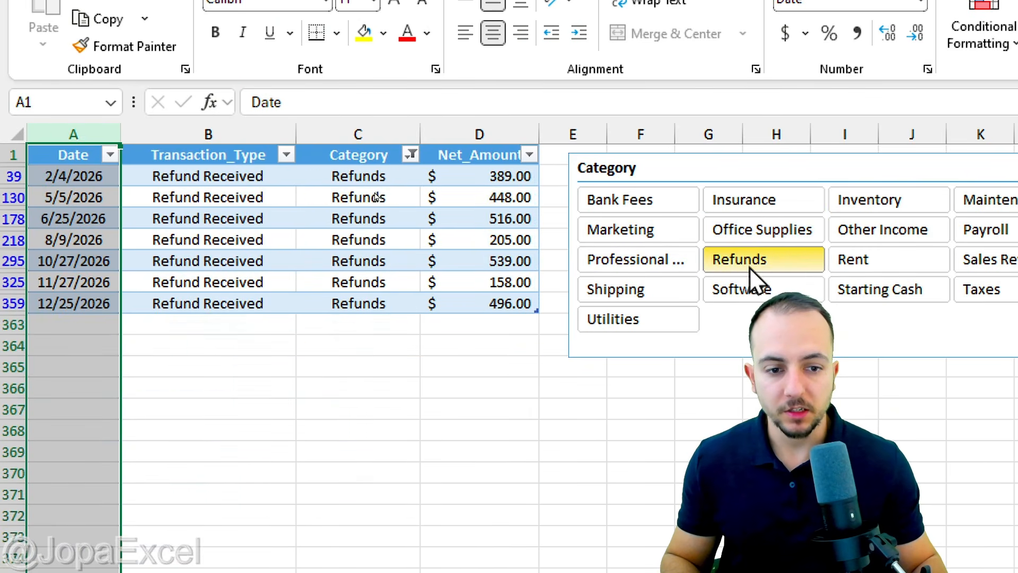
pyautogui.click(742, 289)
pyautogui.click(660, 289)
pyautogui.click(762, 229)
pyautogui.click(638, 199)
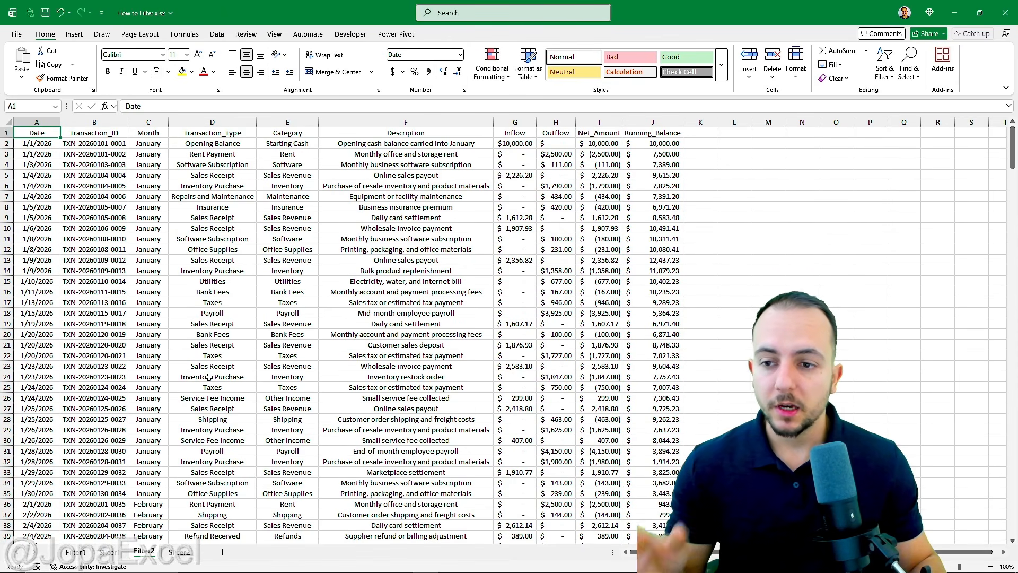
pyautogui.scroll(-14, 227, 344)
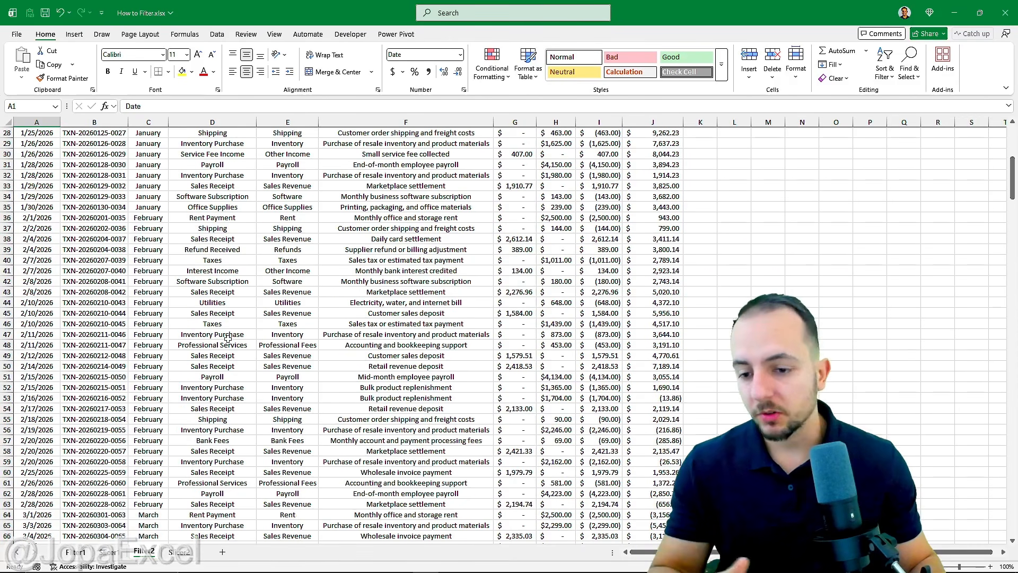
pyautogui.scroll(14, 227, 340)
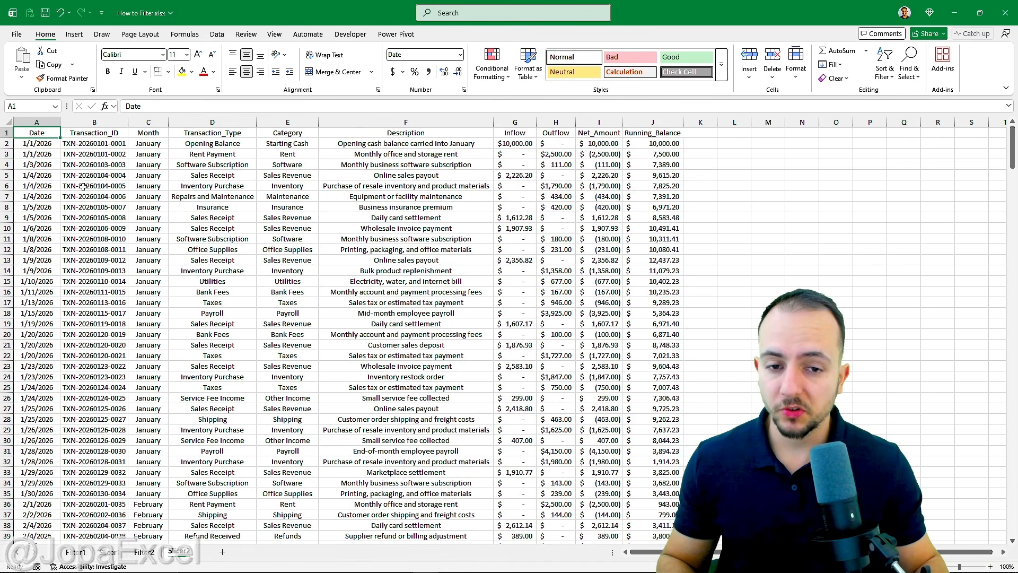
# Convert the range A1:J362 on the Slicer2 sheet into a table with headers.
pyautogui.moveTo(40, 131)
pyautogui.mouseDown()
pyautogui.moveTo(626, 382)
pyautogui.moveTo(678, 546)
pyautogui.moveTo(655, 568)
pyautogui.moveTo(657, 525)
pyautogui.mouseUp()
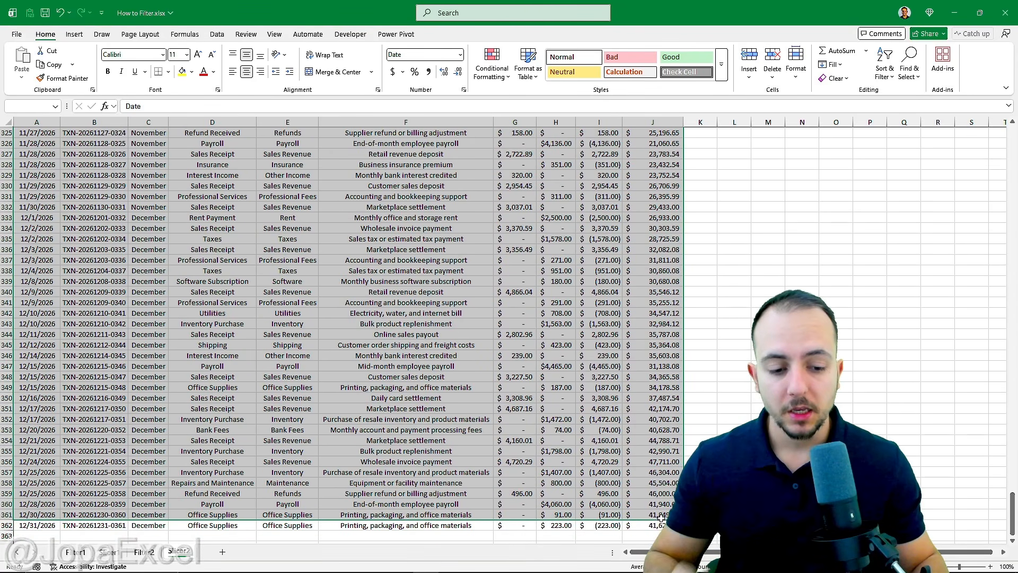
pyautogui.scroll(-3, 399, 358)
pyautogui.scroll(-2, 398, 358)
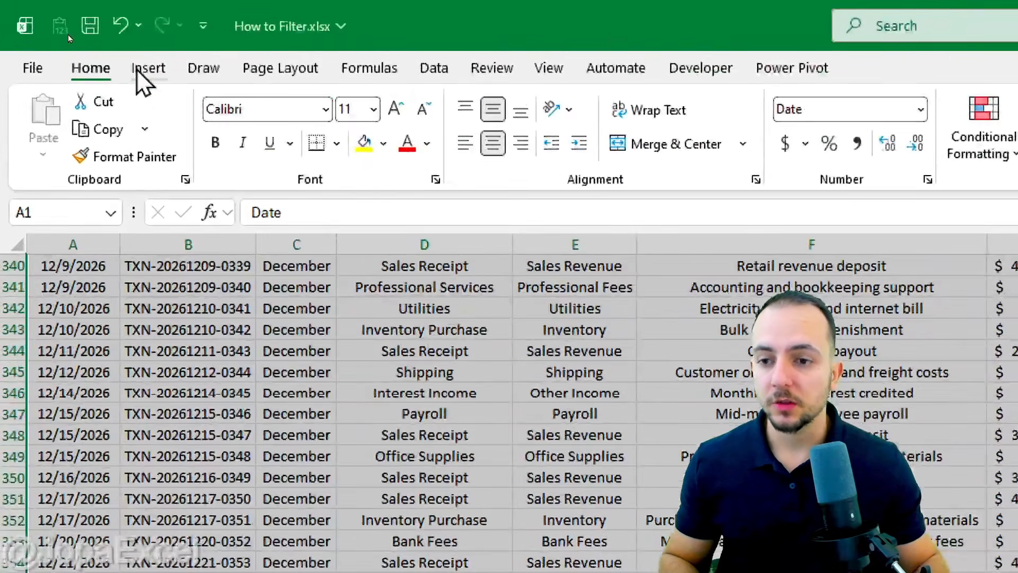
pyautogui.click(73, 35)
pyautogui.click(104, 62)
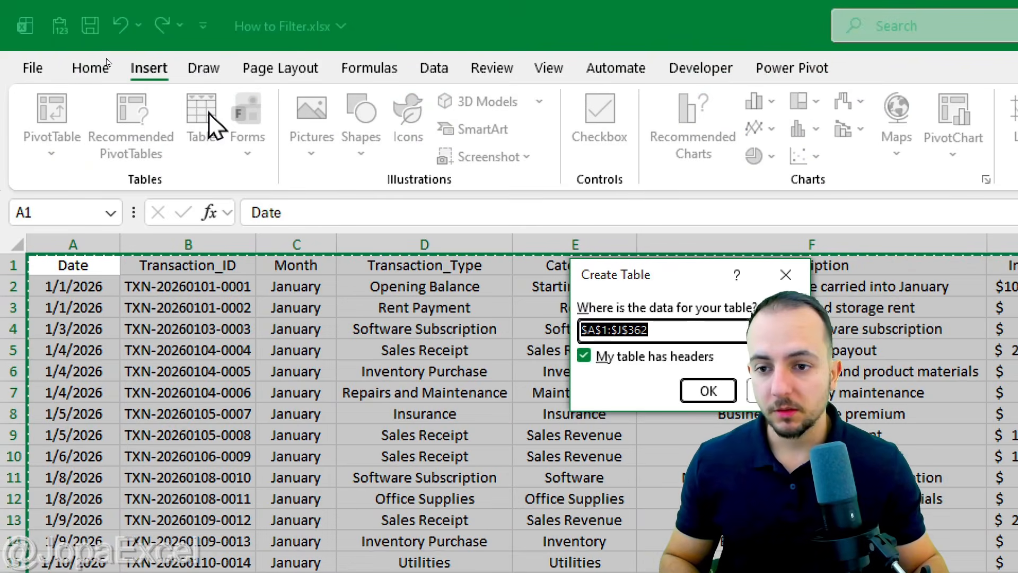
pyautogui.click(708, 390)
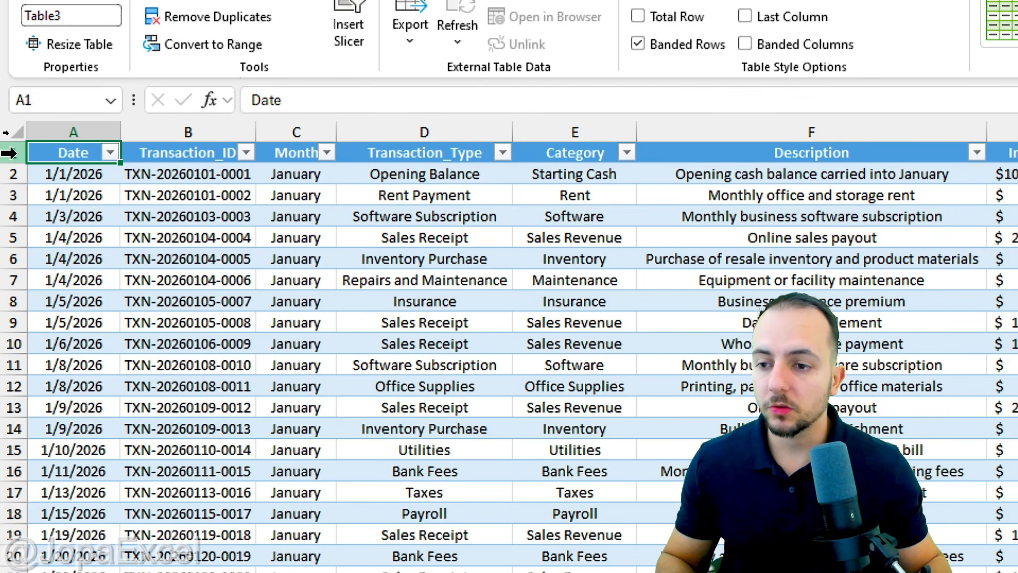
# Insert six blank rows above the table on the Slicer2 sheet and select cell A1.
pyautogui.moveTo(10, 153); pyautogui.dragTo(17, 257)
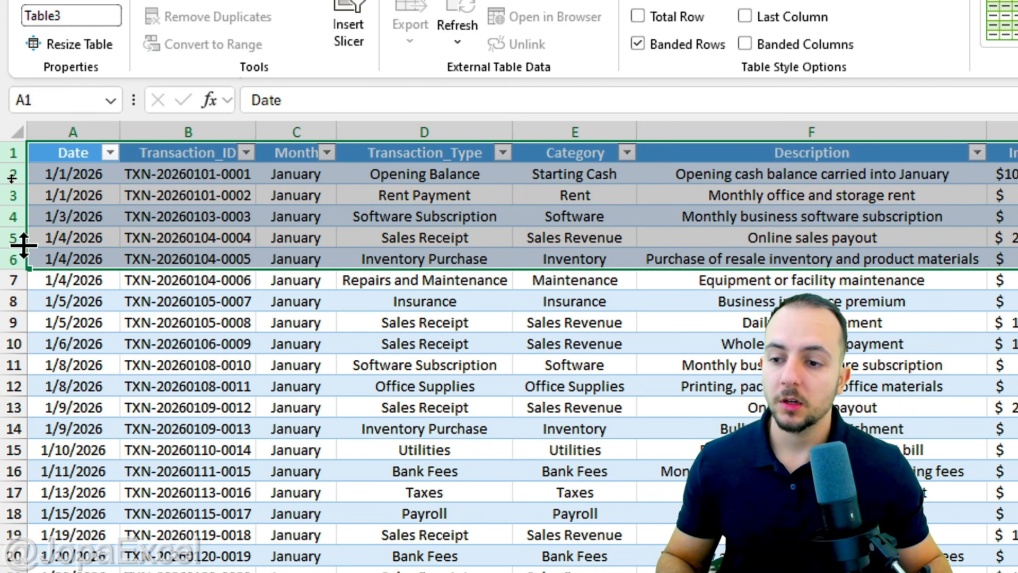
pyautogui.rightClick(16, 228)
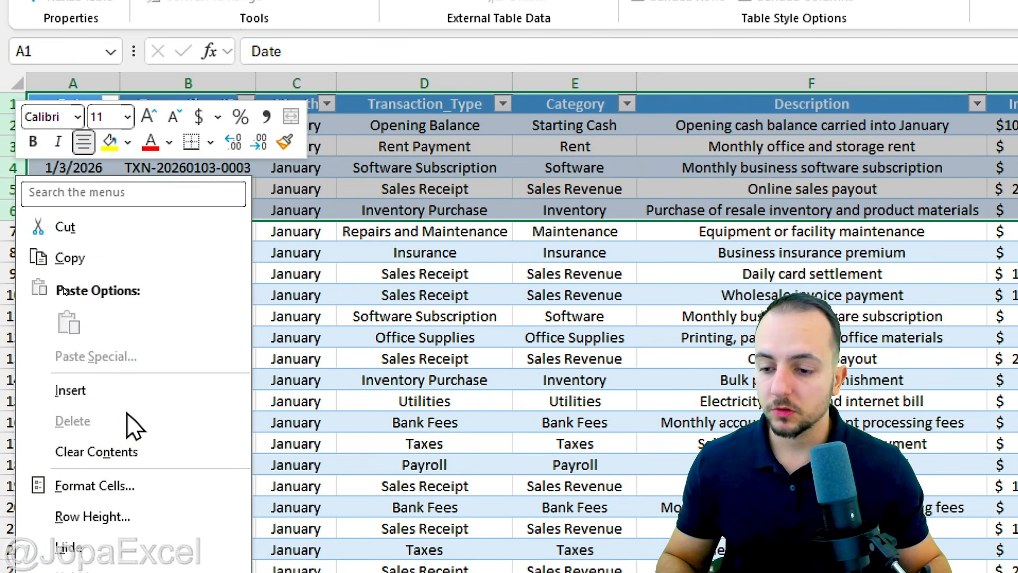
pyautogui.click(106, 390)
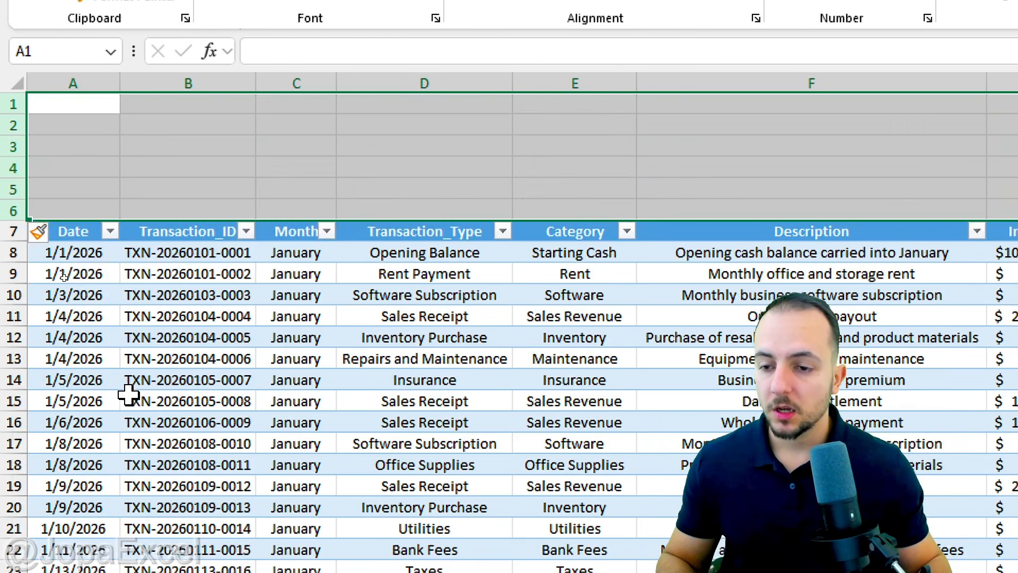
pyautogui.click(105, 110)
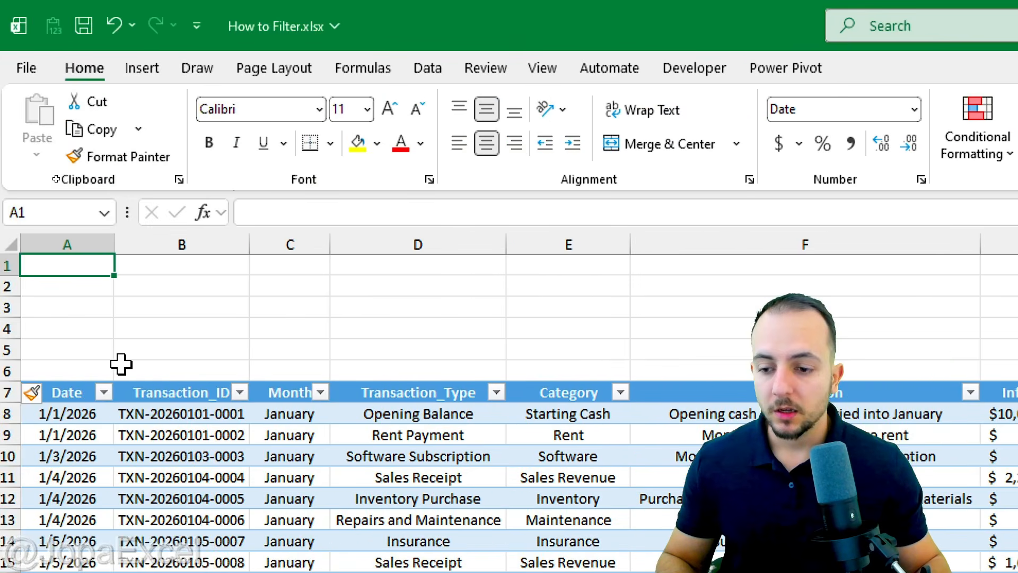
# Insert slicers for the table's Month, Transaction_Type and Category columns.
pyautogui.click(172, 432)
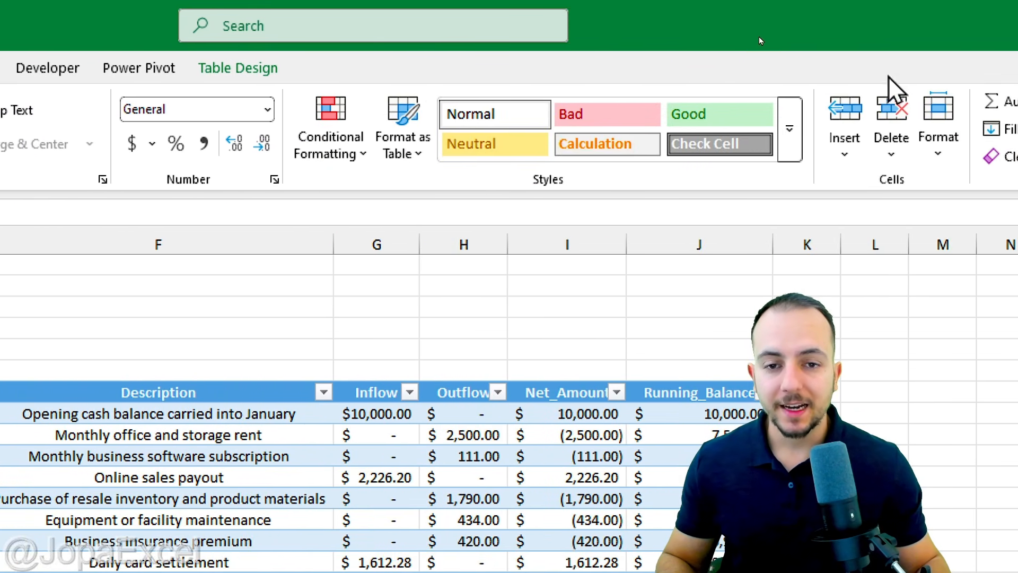
pyautogui.click(920, 70)
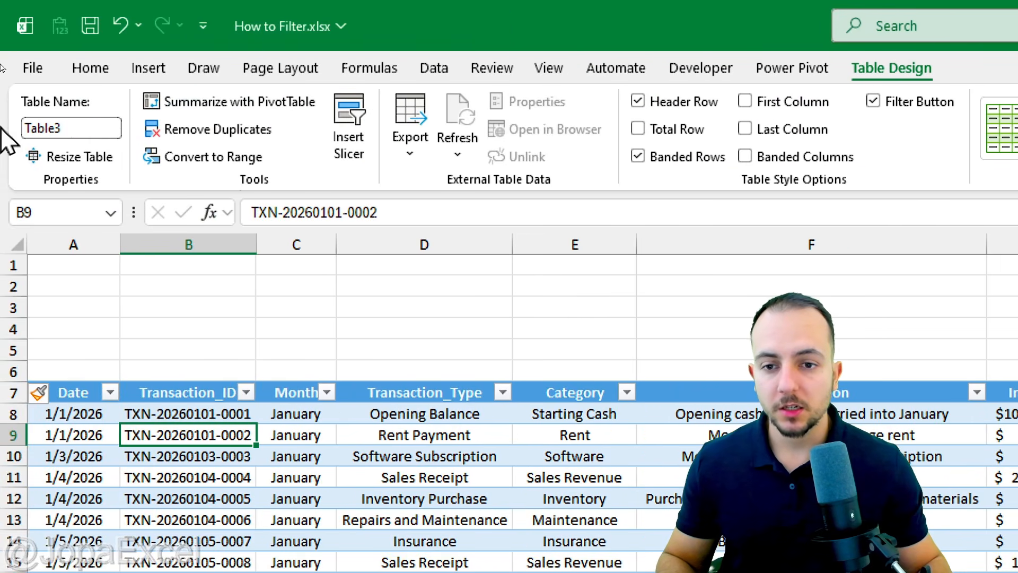
pyautogui.click(355, 138)
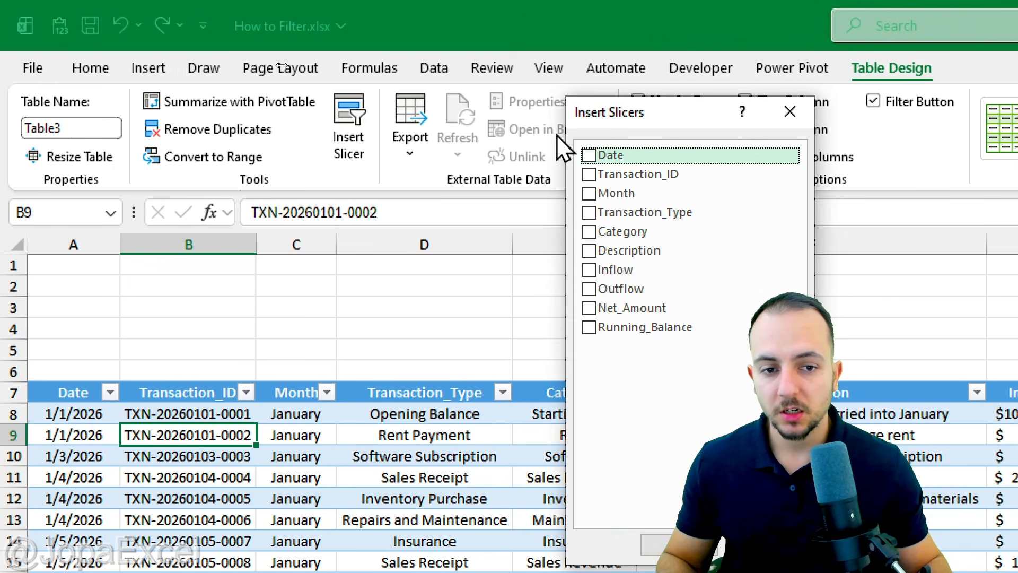
pyautogui.moveTo(584, 111); pyautogui.dragTo(367, 91)
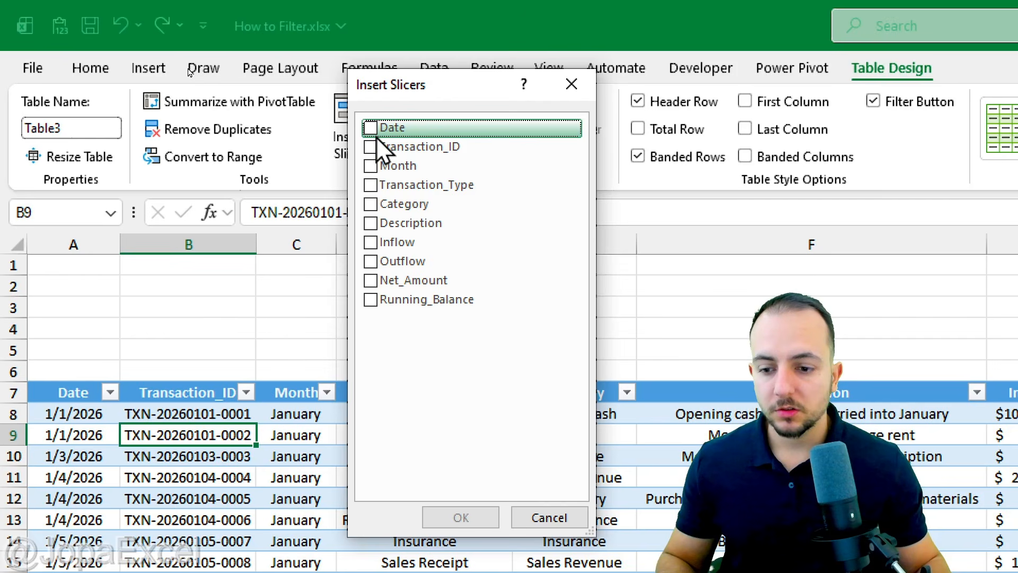
pyautogui.click(372, 167)
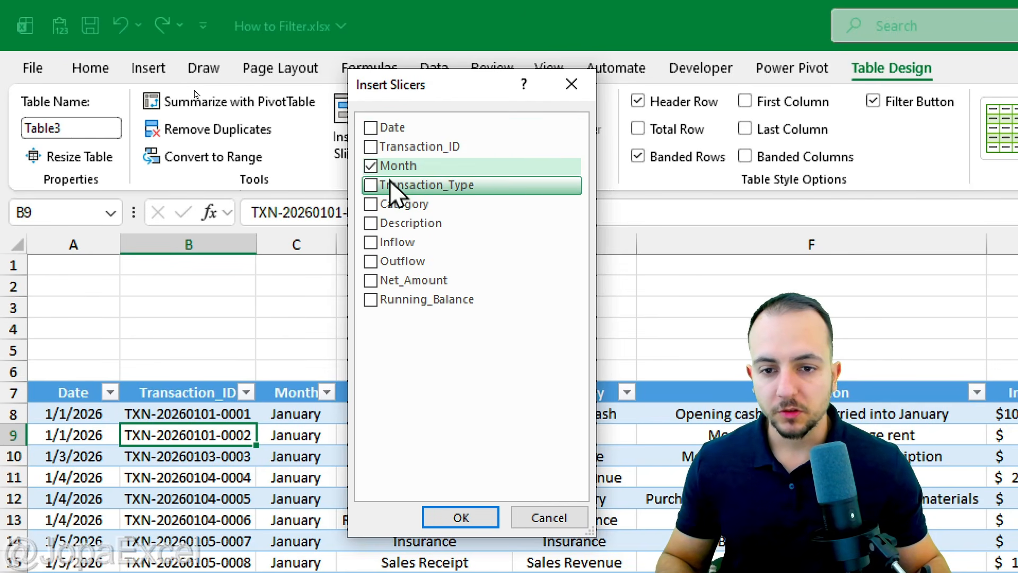
pyautogui.click(371, 186)
pyautogui.moveTo(441, 96); pyautogui.dragTo(728, 93)
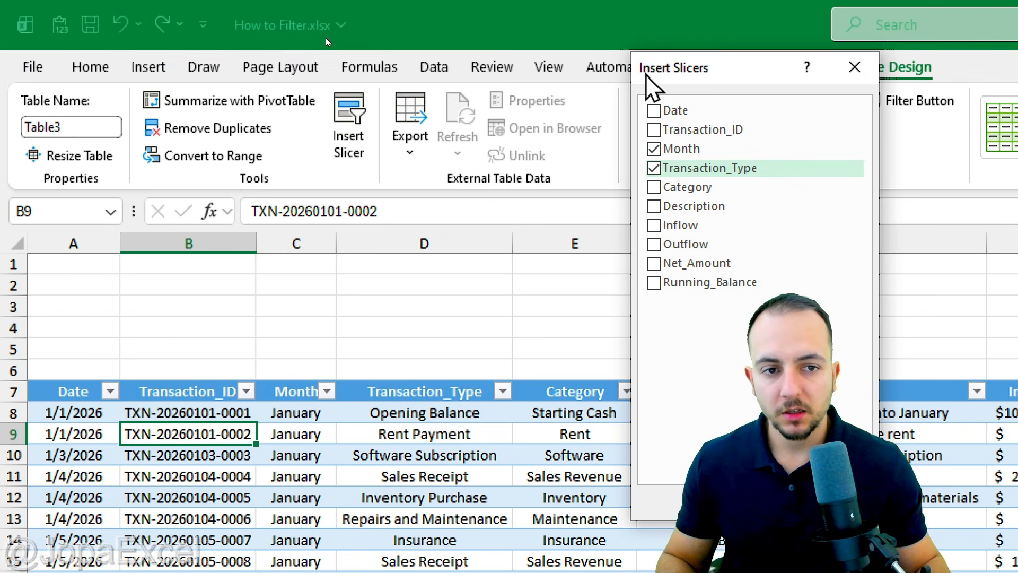
pyautogui.moveTo(669, 68); pyautogui.dragTo(433, 67)
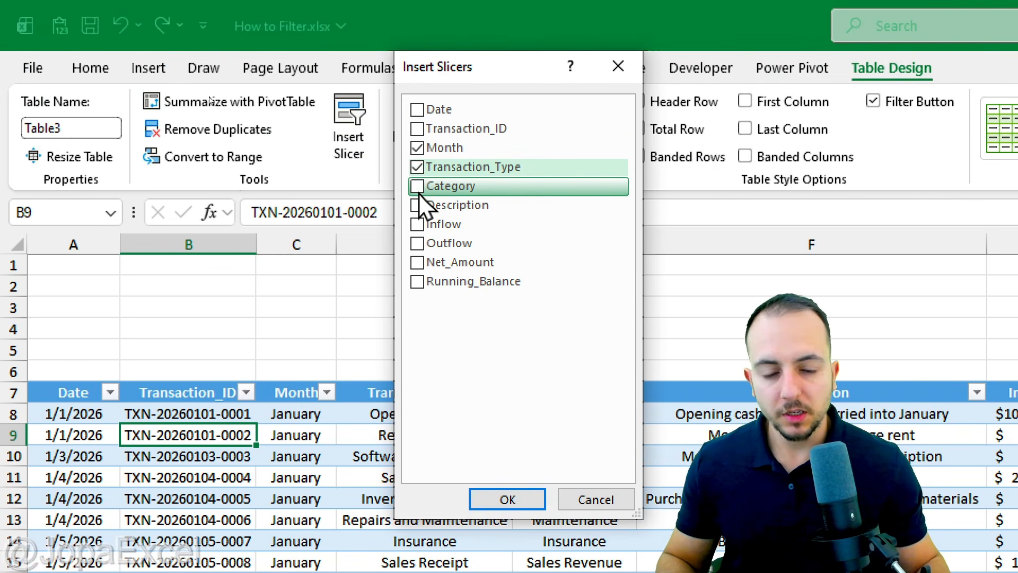
pyautogui.click(477, 188)
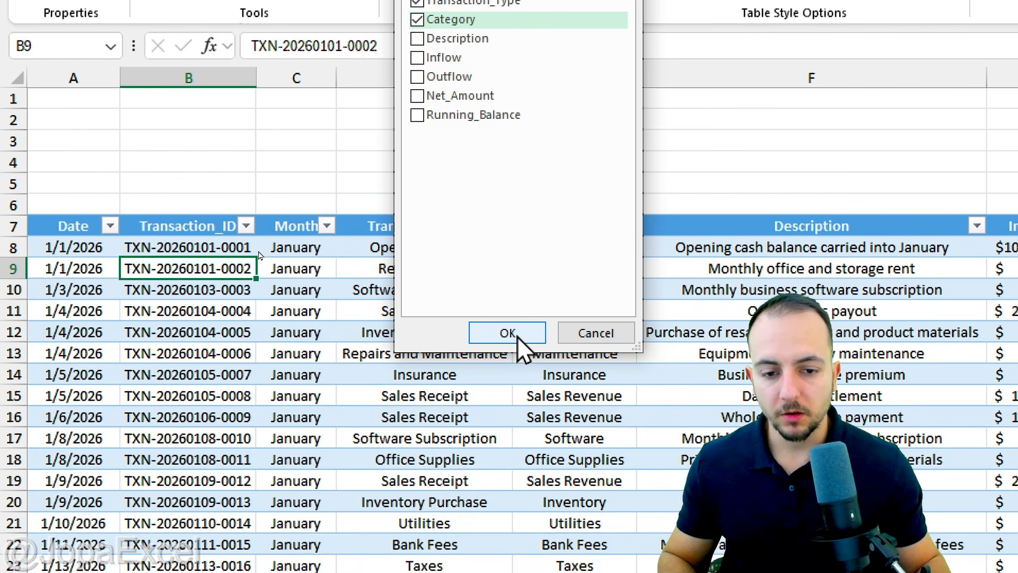
pyautogui.click(519, 338)
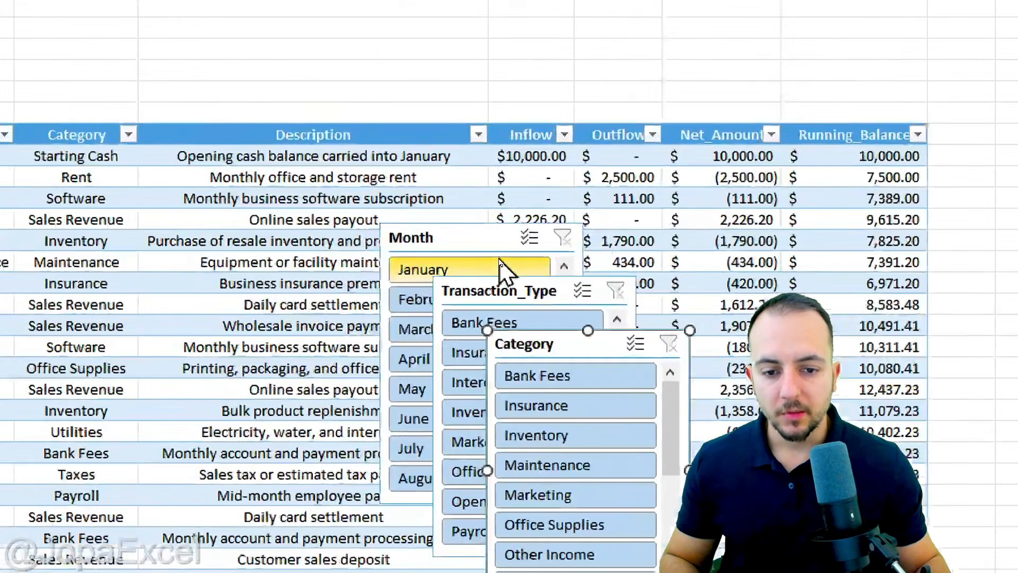
# Place the Month slicer in the blank rows above the Date column and resize it to about 1.07" high and 3.32" wide.
pyautogui.moveTo(418, 237); pyautogui.dragTo(78, 93)
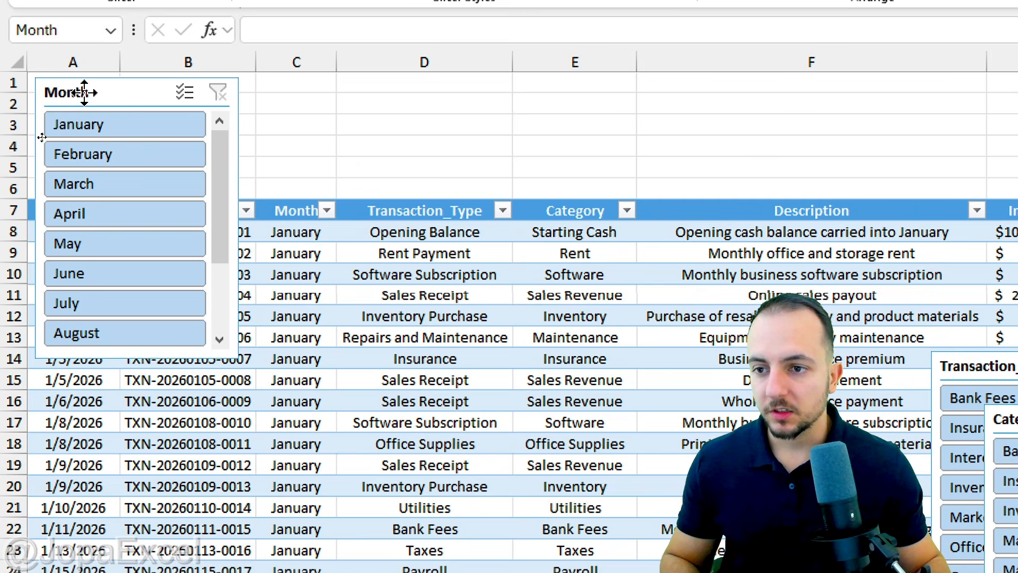
pyautogui.moveTo(84, 93); pyautogui.dragTo(85, 94)
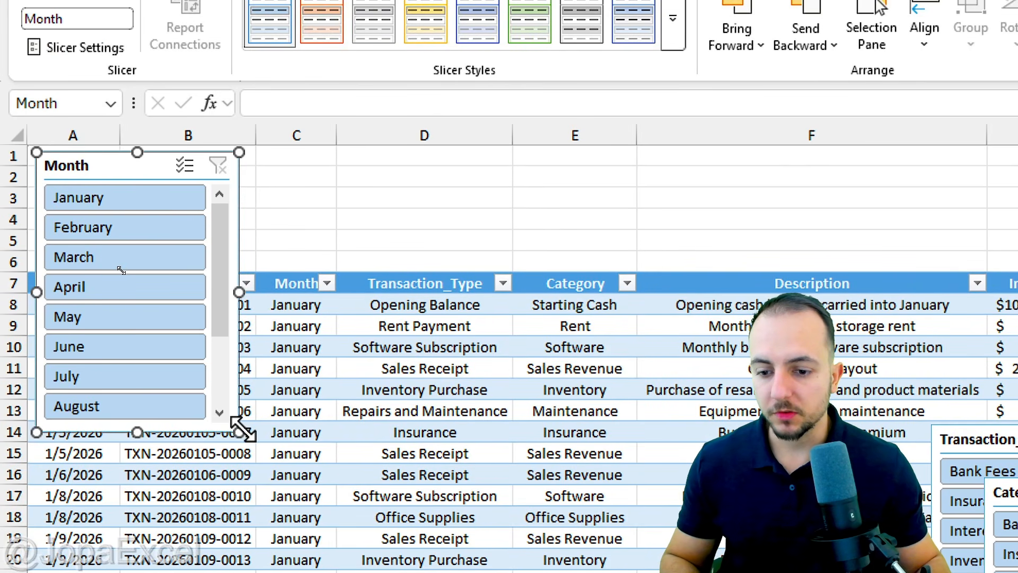
pyautogui.moveTo(239, 431)
pyautogui.mouseDown()
pyautogui.moveTo(352, 318)
pyautogui.moveTo(377, 252)
pyautogui.moveTo(373, 261)
pyautogui.moveTo(365, 244)
pyautogui.mouseUp()
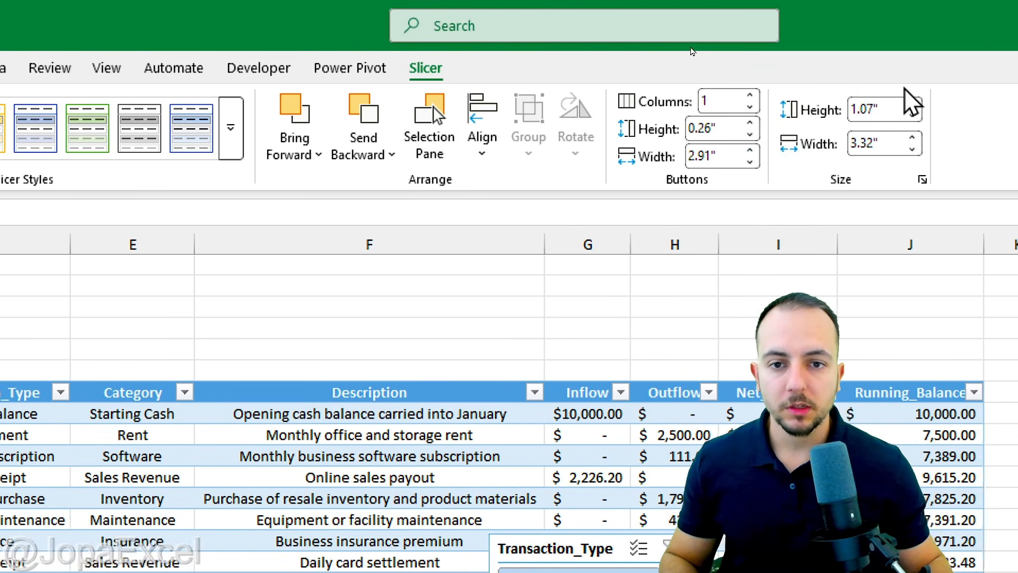
# Widen the Month slicer to the end of column E and arrange its buttons in 6 columns so all months fit in two rows.
pyautogui.click(490, 96)
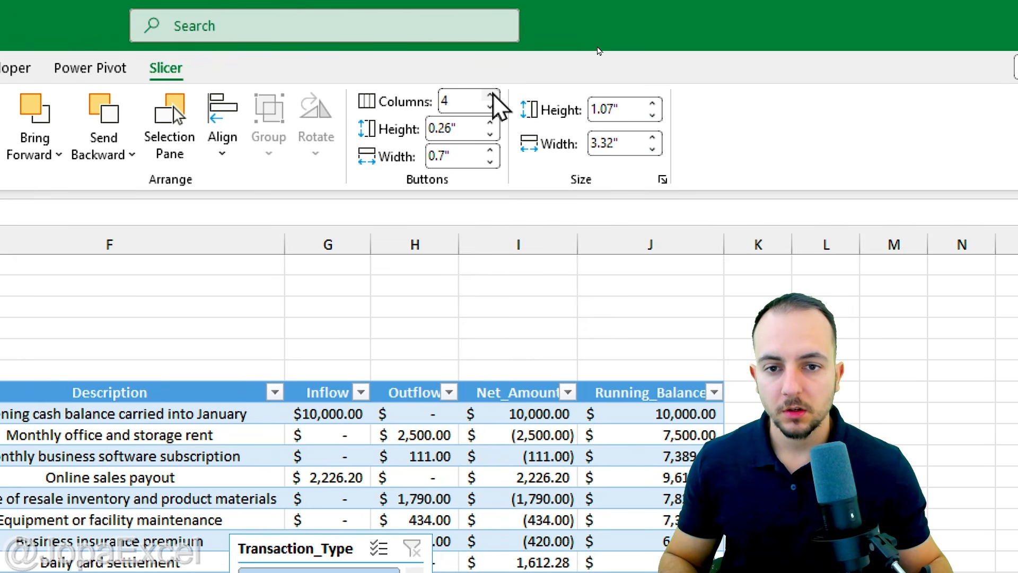
pyautogui.moveTo(372, 316); pyautogui.dragTo(636, 316)
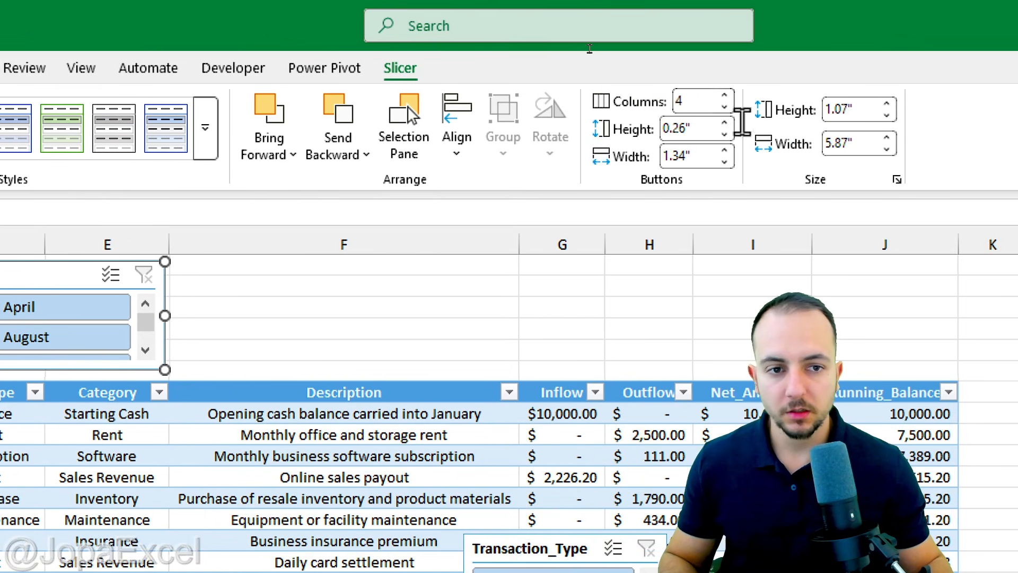
pyautogui.click(724, 96)
pyautogui.click(724, 96)
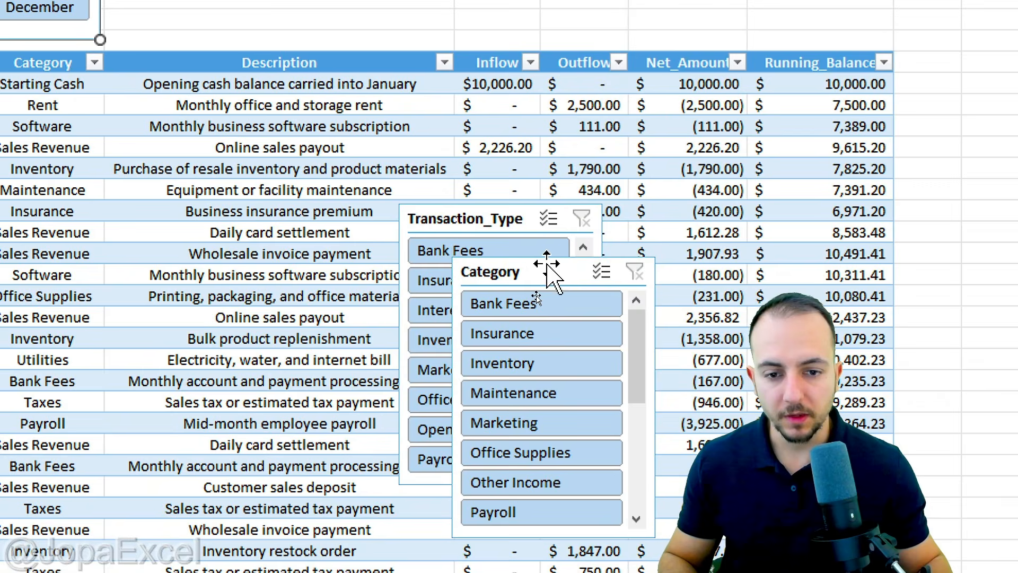
# Line up the Category and Transaction_Type slicers beside the Month slicer above the table, about 1.06" by 2.96" and 1.07" by 4.69" in size.
pyautogui.moveTo(471, 223); pyautogui.dragTo(468, 220)
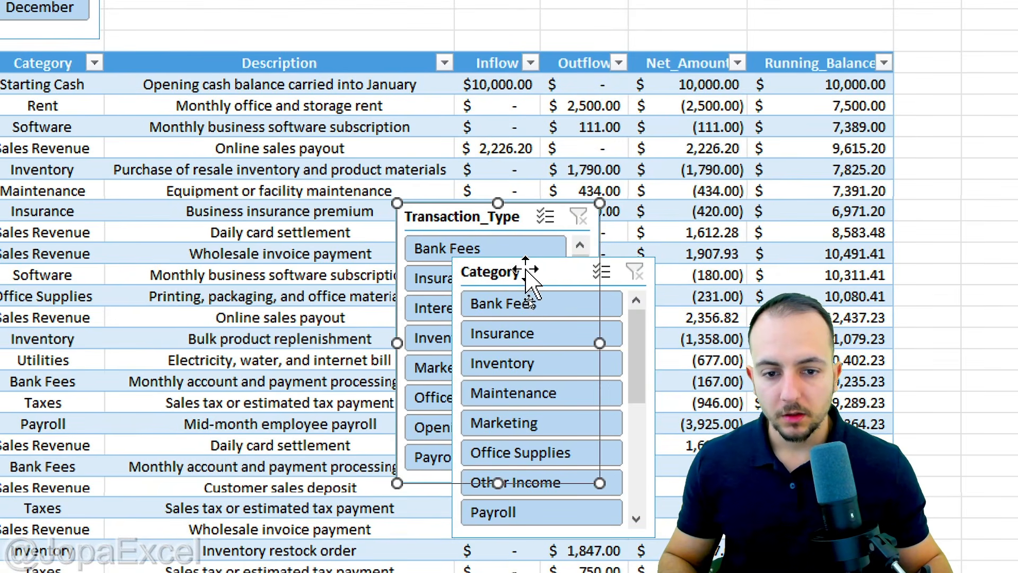
pyautogui.moveTo(528, 274); pyautogui.dragTo(186, 0)
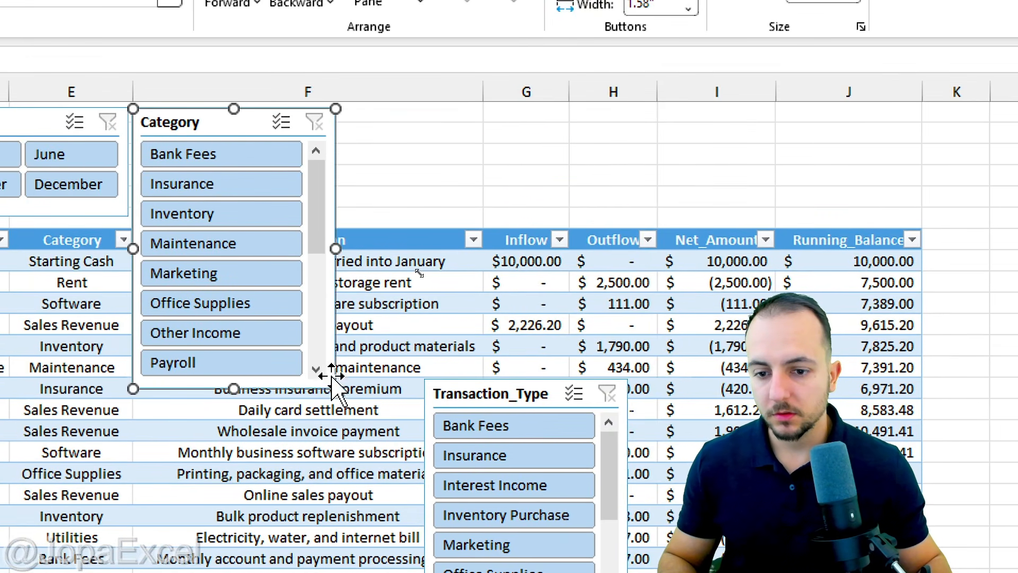
pyautogui.moveTo(331, 374); pyautogui.dragTo(431, 216)
pyautogui.moveTo(476, 394); pyautogui.dragTo(489, 123)
pyautogui.moveTo(631, 390); pyautogui.dragTo(890, 217)
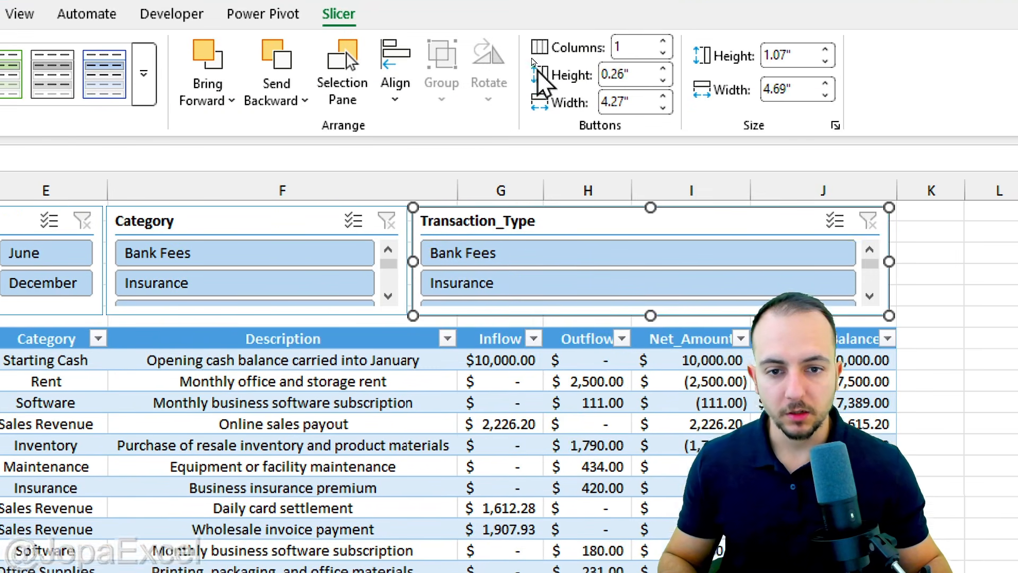
# Arrange the Transaction_Type slicer's buttons in 3 columns and the Category slicer's buttons in 2 columns.
pyautogui.click(664, 74)
pyautogui.click(664, 74)
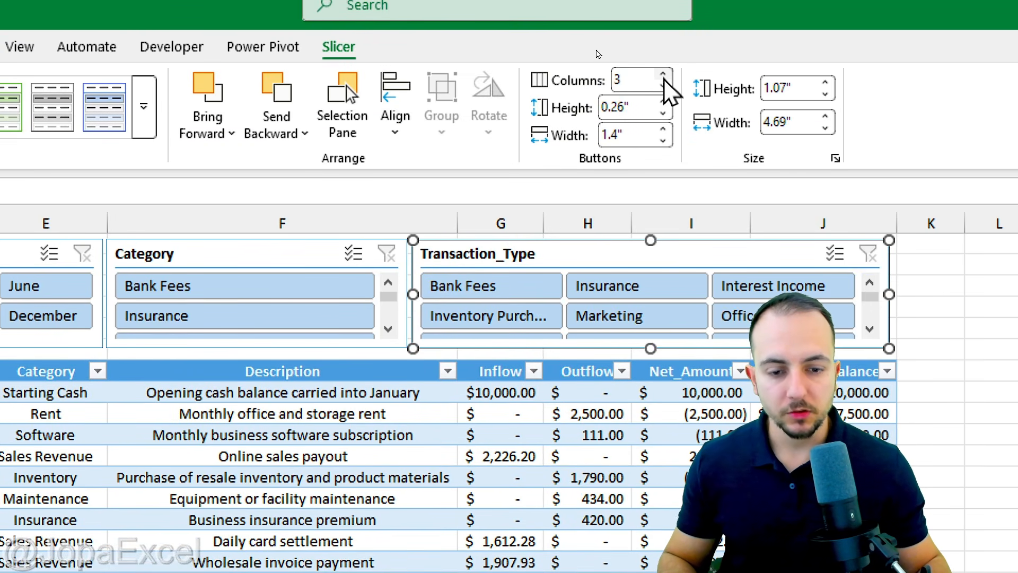
pyautogui.click(262, 257)
pyautogui.click(663, 75)
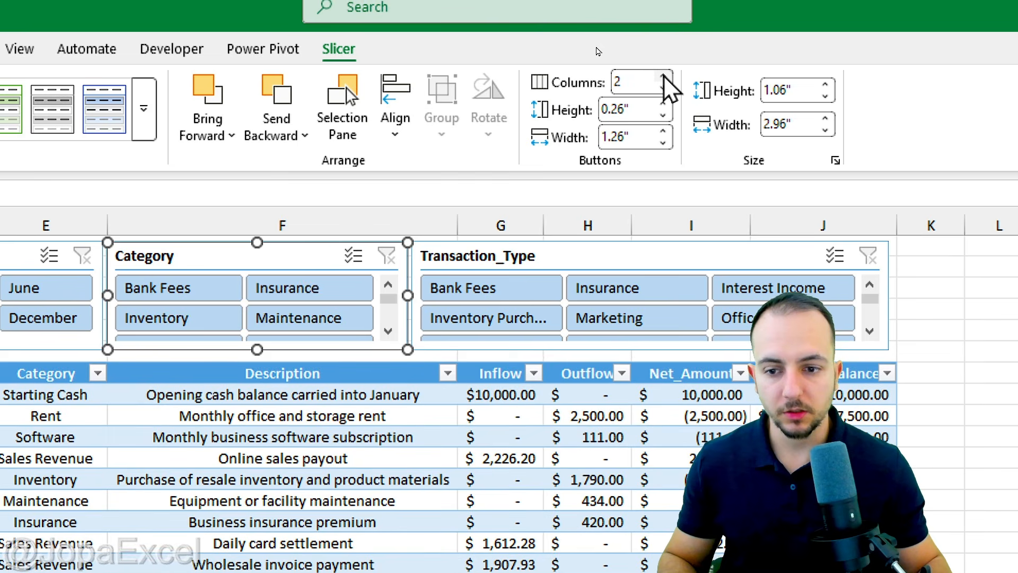
# Try the dark yellow slicer style on the Category slicer, then settle on the light yellow style.
pyautogui.click(143, 108)
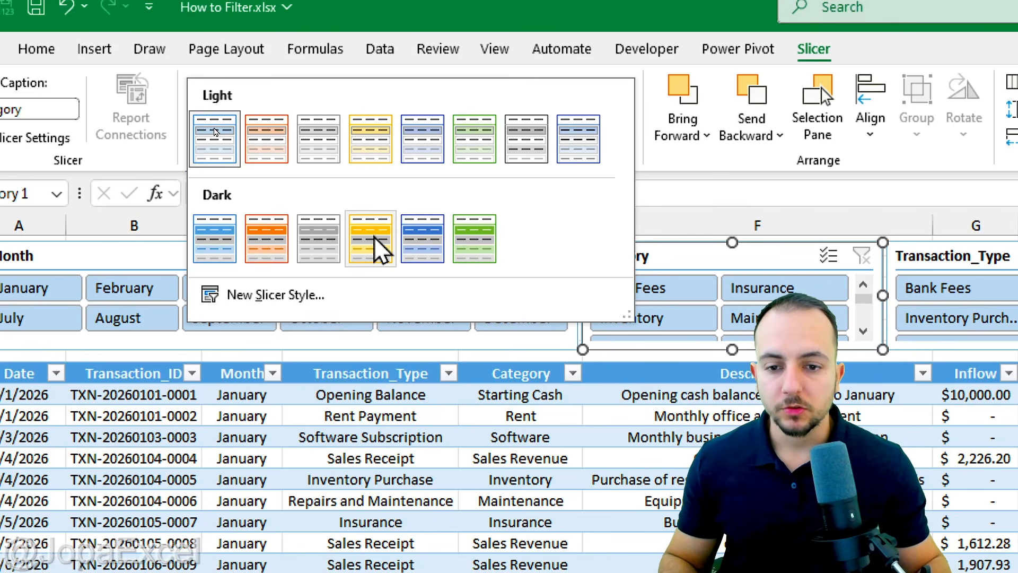
pyautogui.click(380, 249)
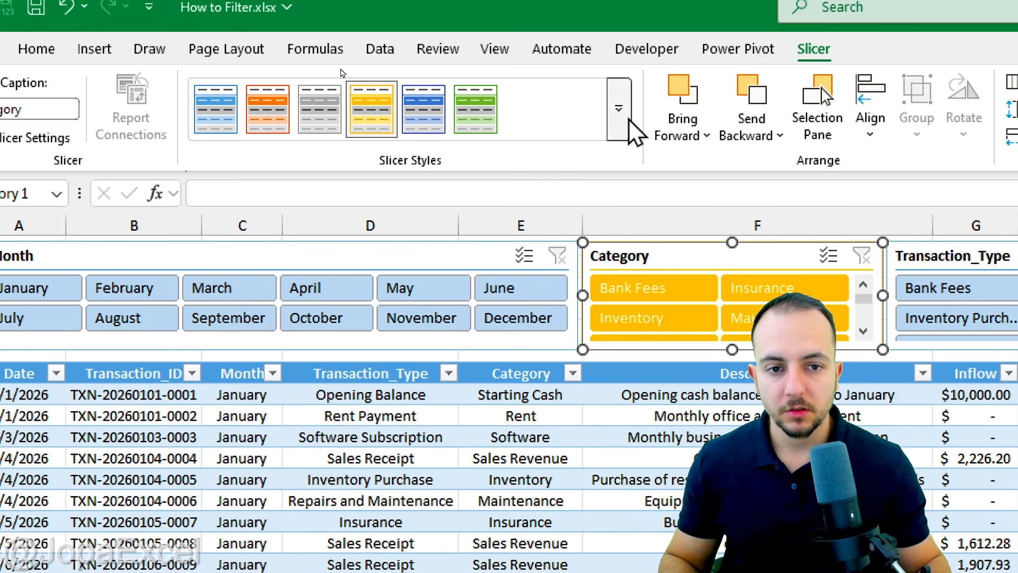
pyautogui.click(618, 108)
pyautogui.click(378, 140)
# Apply the dark blue slicer style to the Transaction_Type slicer and leave the slicer selection.
pyautogui.click(978, 257)
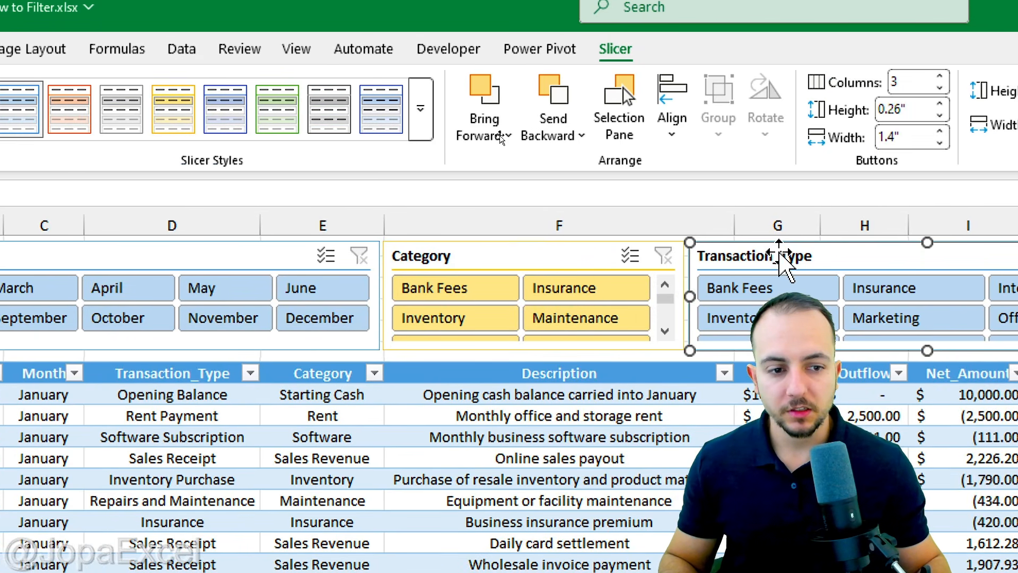
pyautogui.click(421, 130)
pyautogui.click(236, 265)
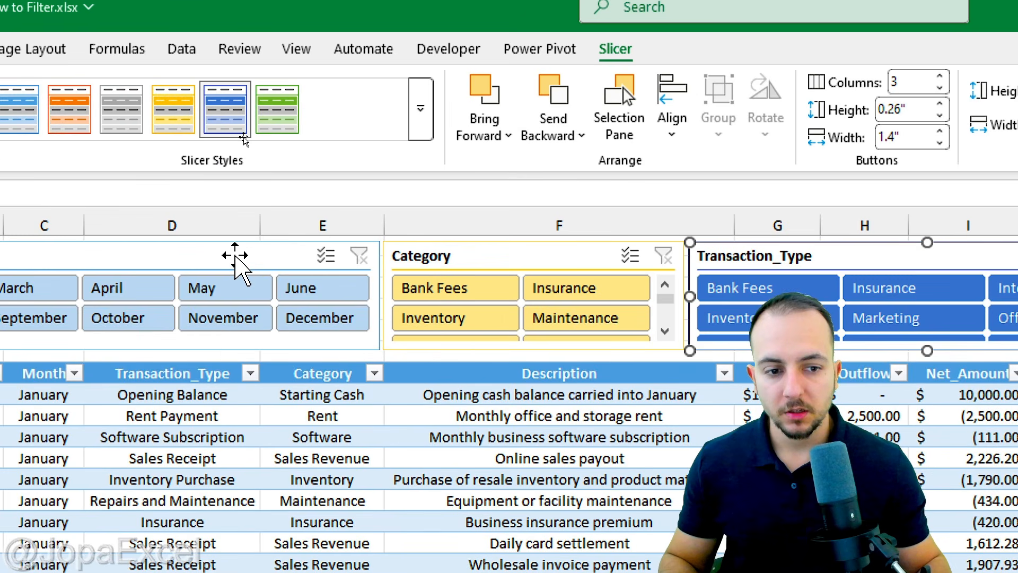
pyautogui.press('Escape')
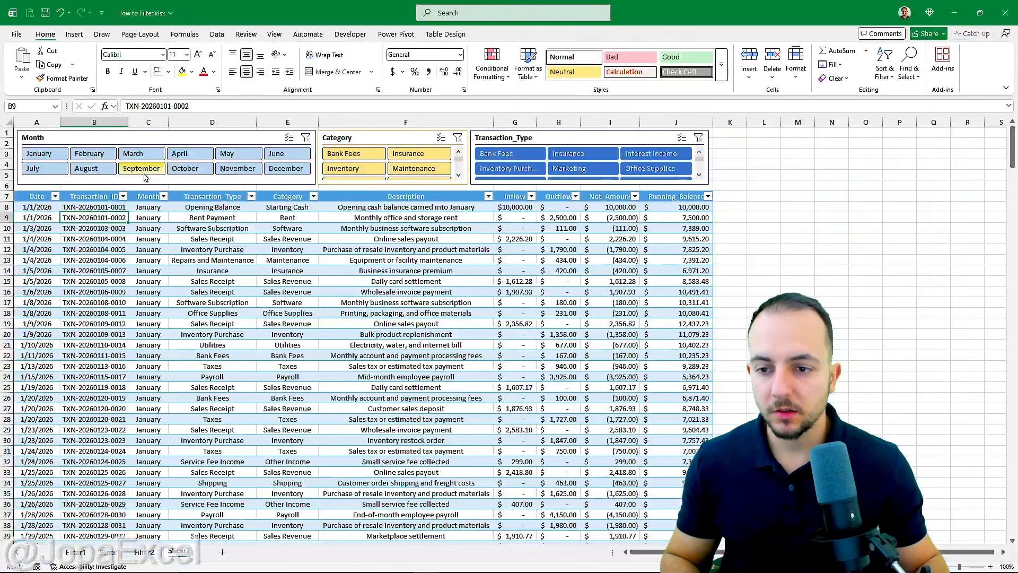
# Filter the table to September and switch the category filter through Inventory, Maintenance, Bank Fees and Insurance to Sales Revenue.
pyautogui.click(287, 204)
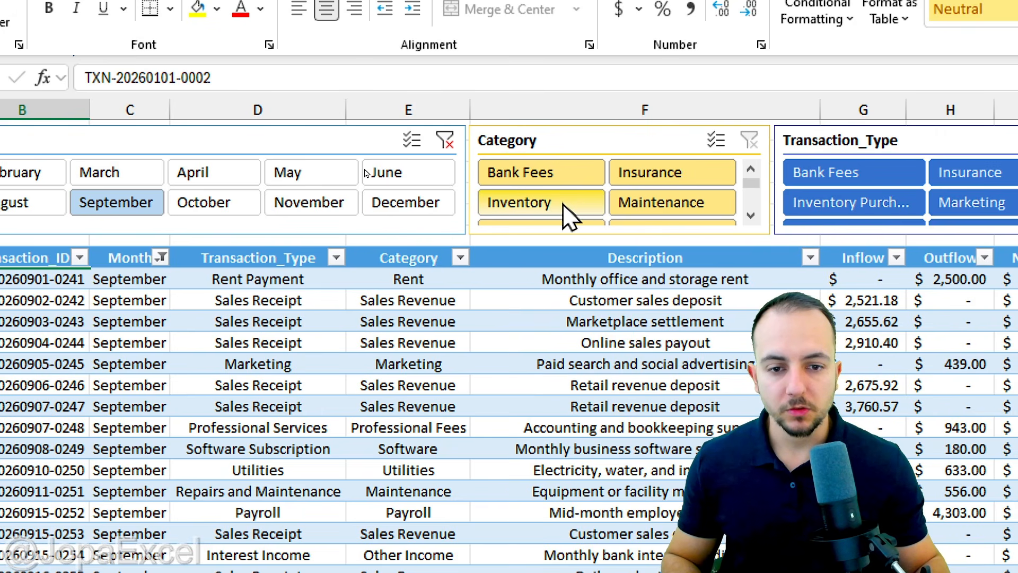
pyautogui.click(562, 202)
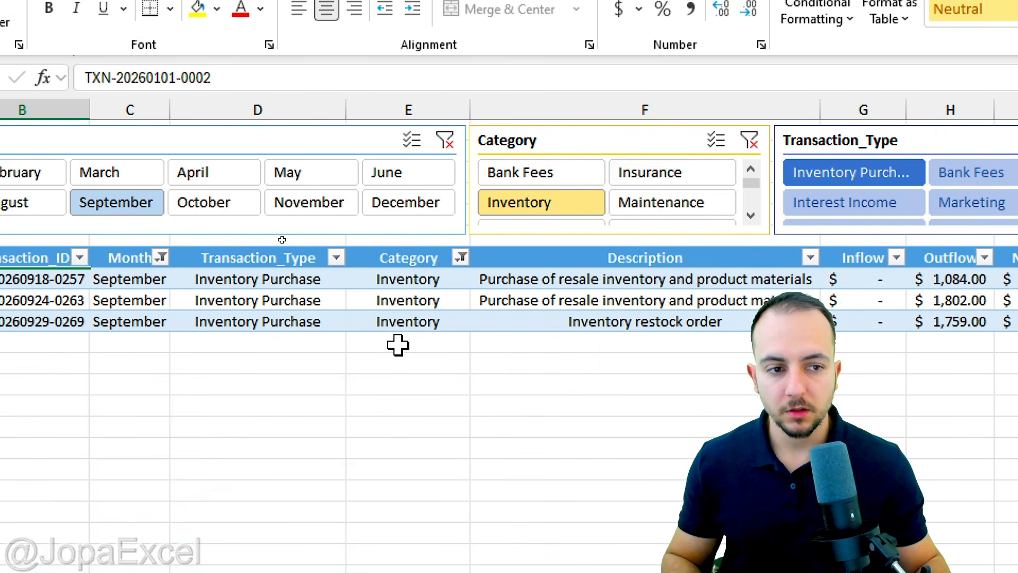
pyautogui.click(713, 204)
pyautogui.click(544, 170)
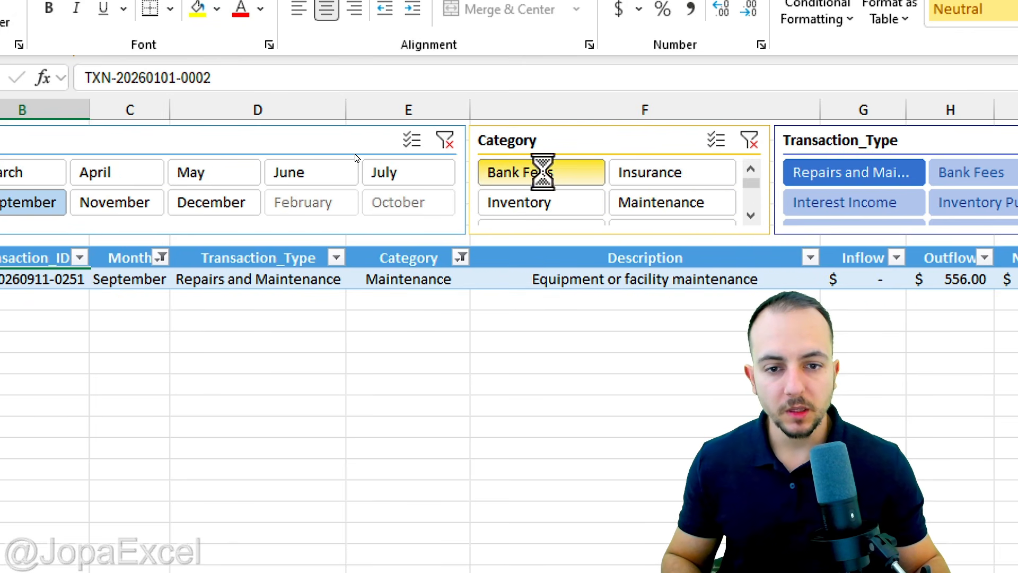
pyautogui.click(668, 173)
pyautogui.scroll(-2, 753, 220)
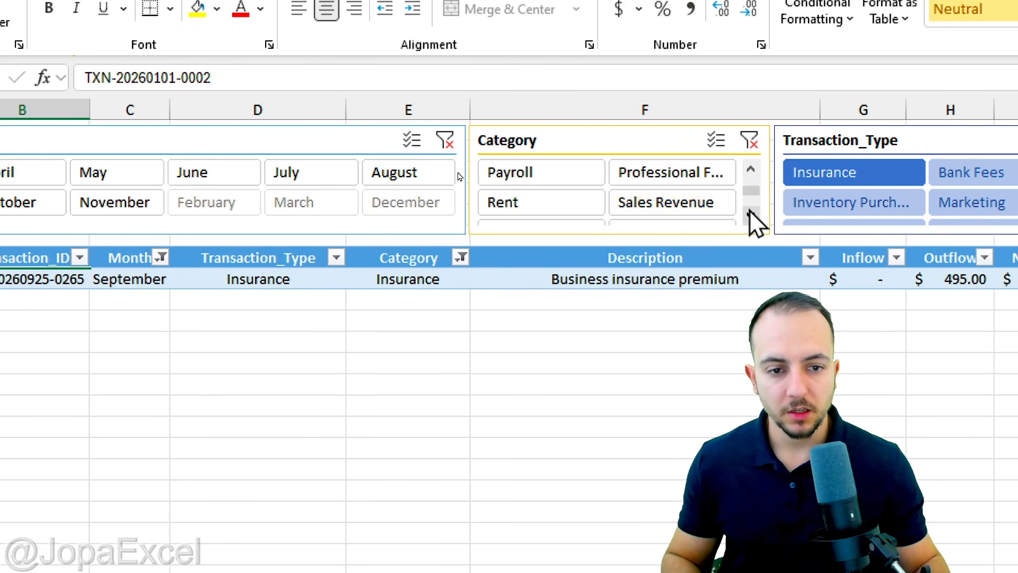
pyautogui.click(653, 203)
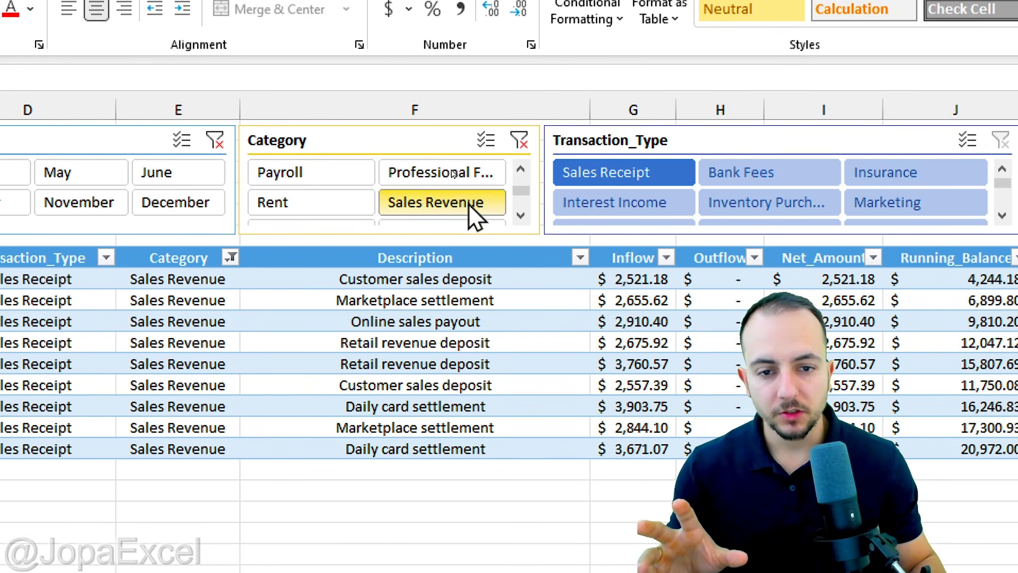
# Look through the Transaction_Type slicer's options and clear the Category and Month slicer filters.
pyautogui.scroll(-4, 753, 210)
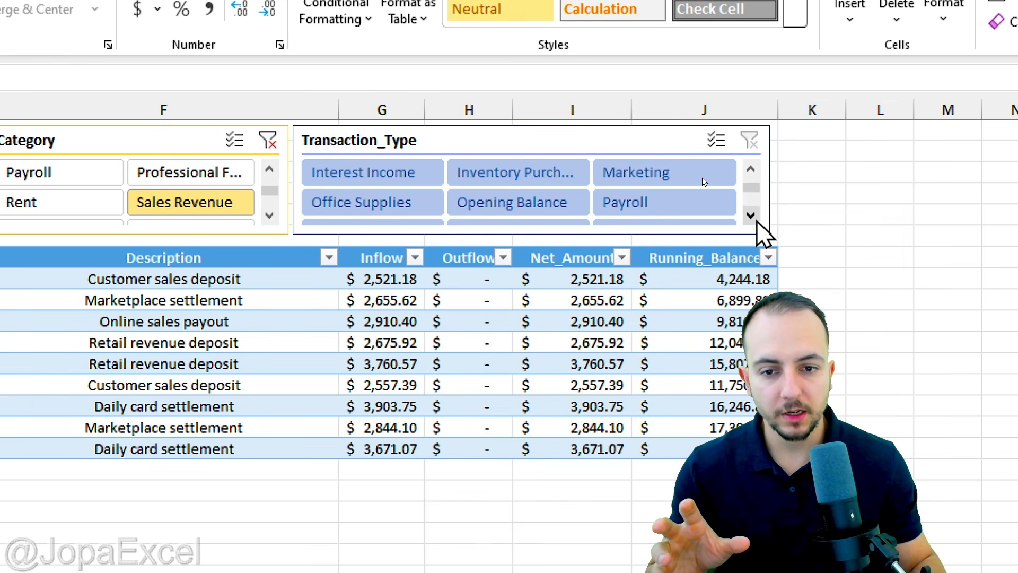
pyautogui.scroll(4, 753, 209)
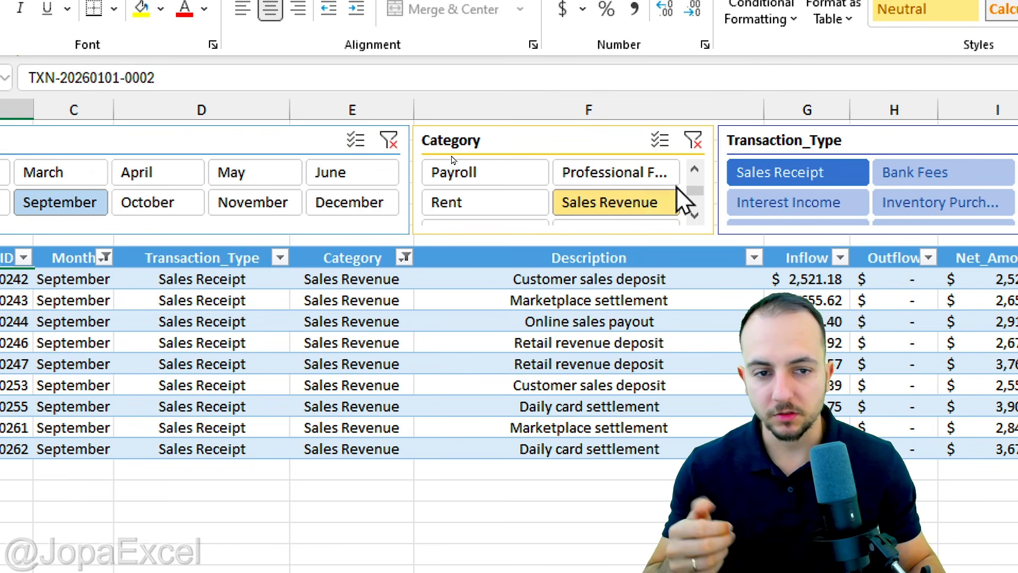
pyautogui.click(693, 140)
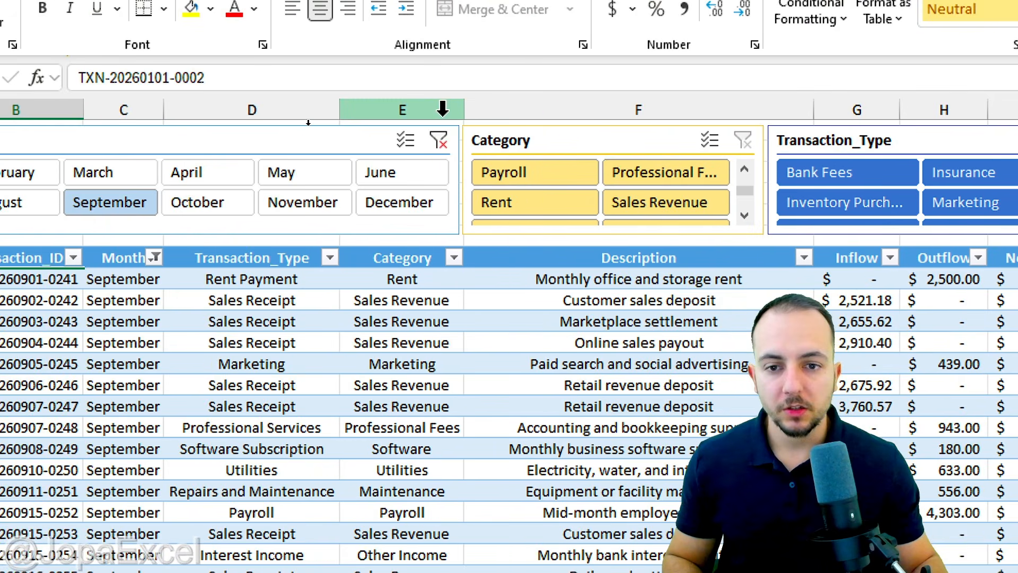
pyautogui.click(389, 140)
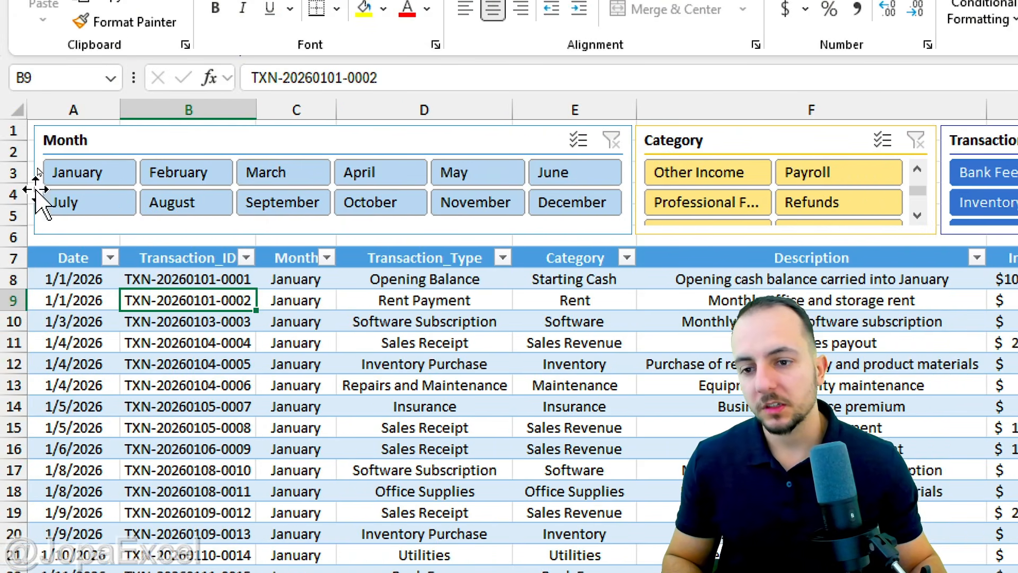